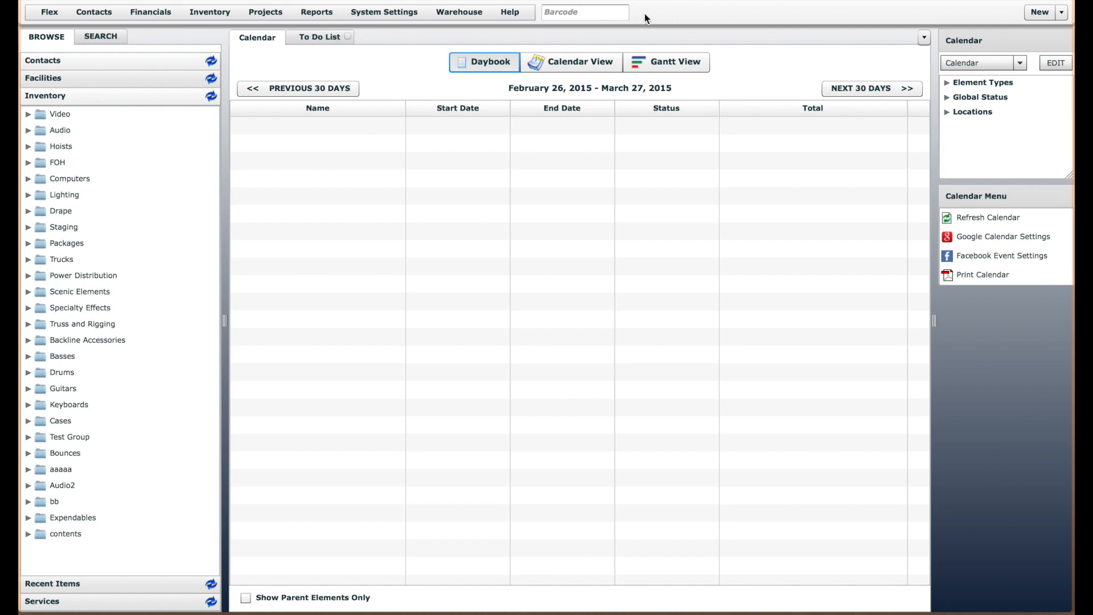
Open the Quote definition from the project element definitions and display its numbering settings
left_click(266, 12)
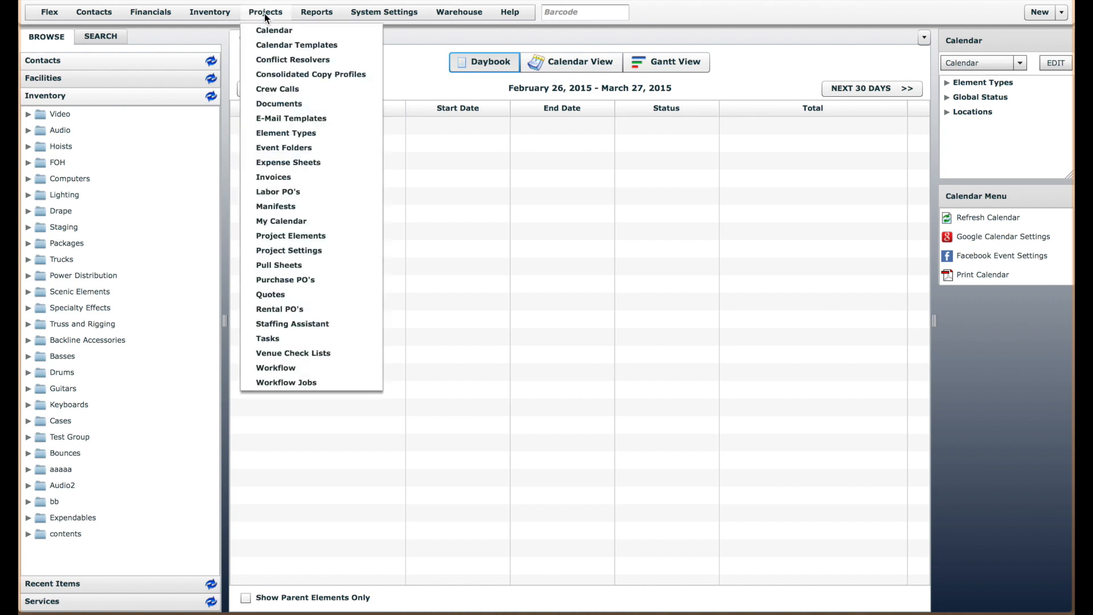
left_click(319, 239)
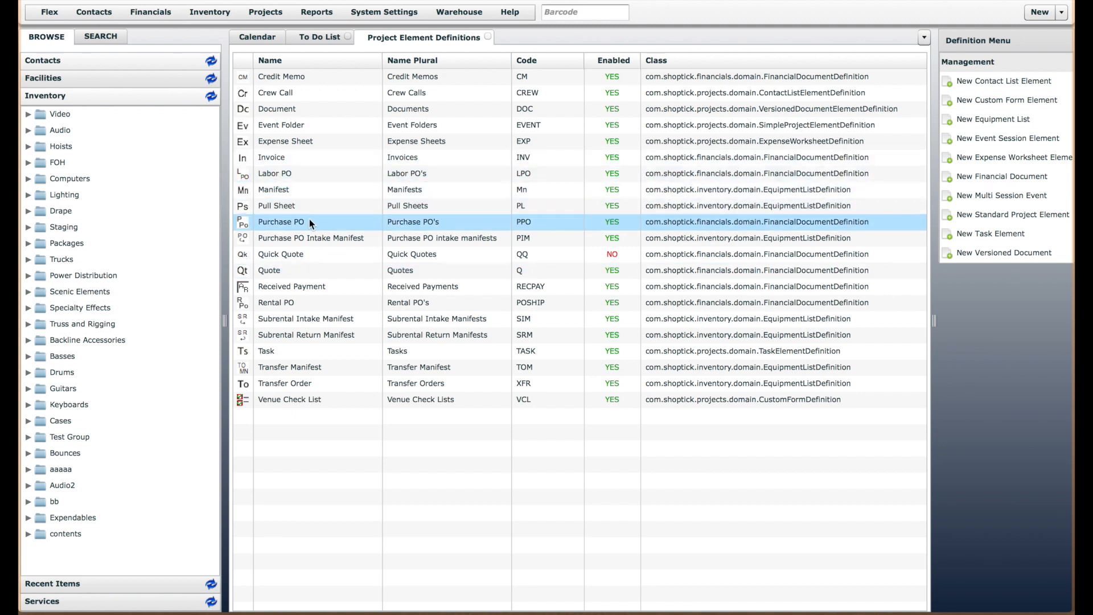
left_click(274, 15)
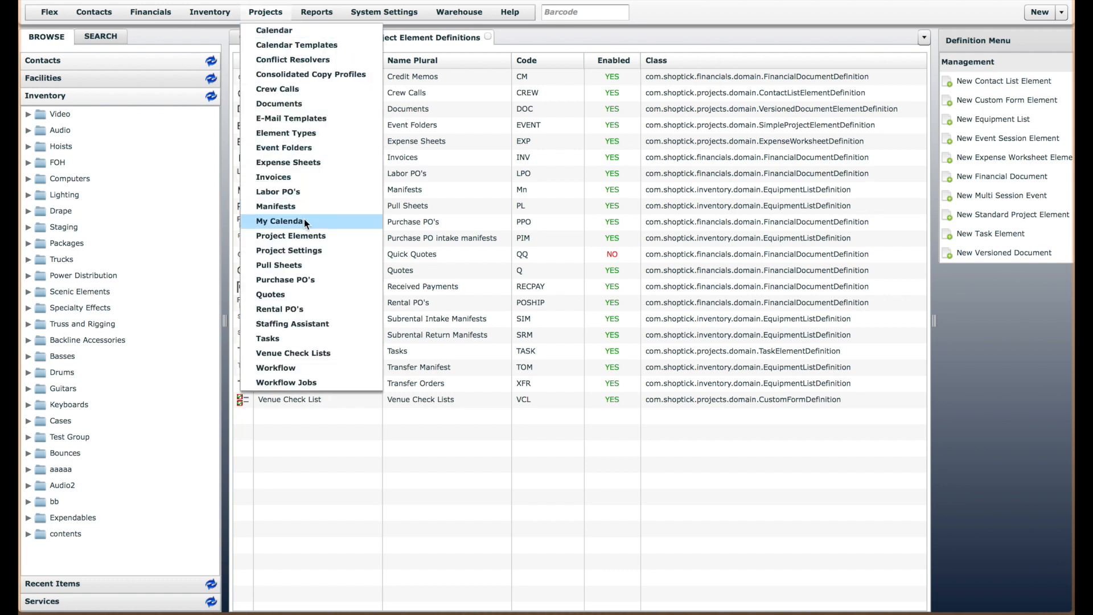
left_click(303, 236)
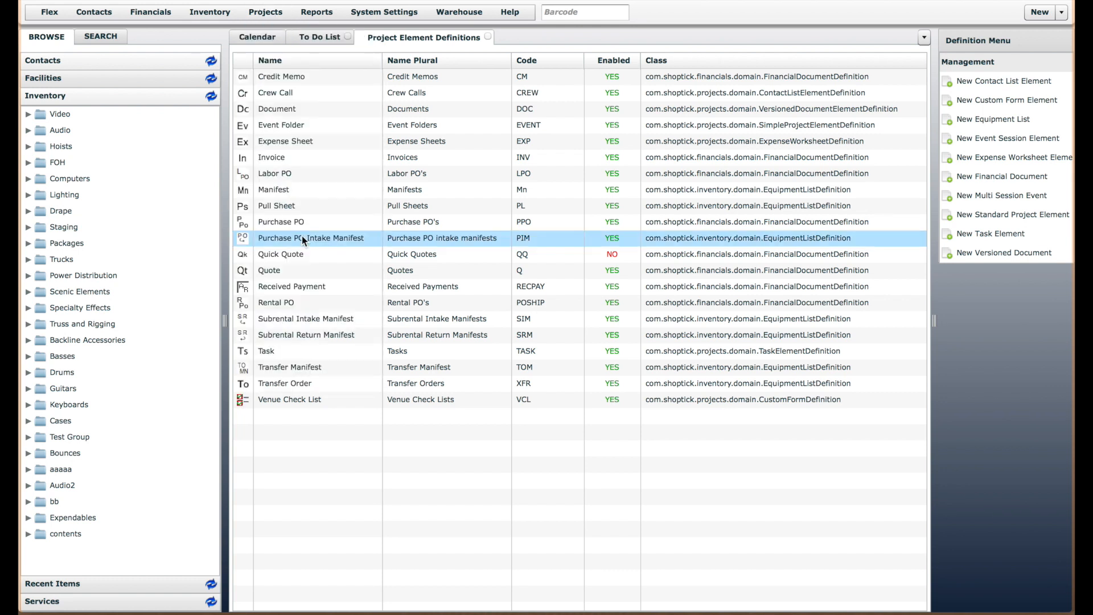
left_click(284, 269)
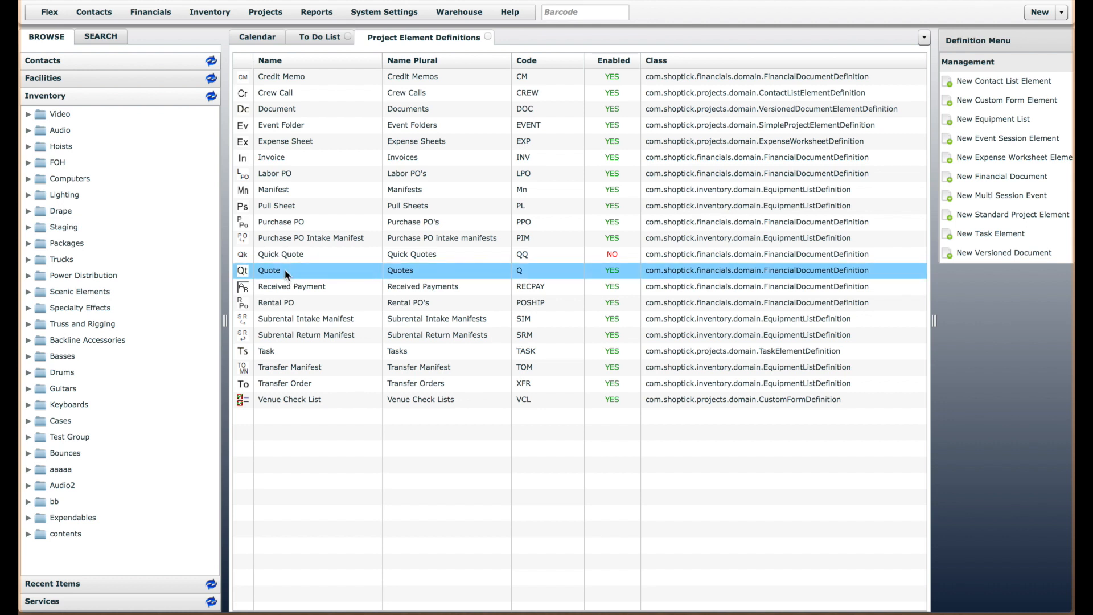
double_click(285, 268)
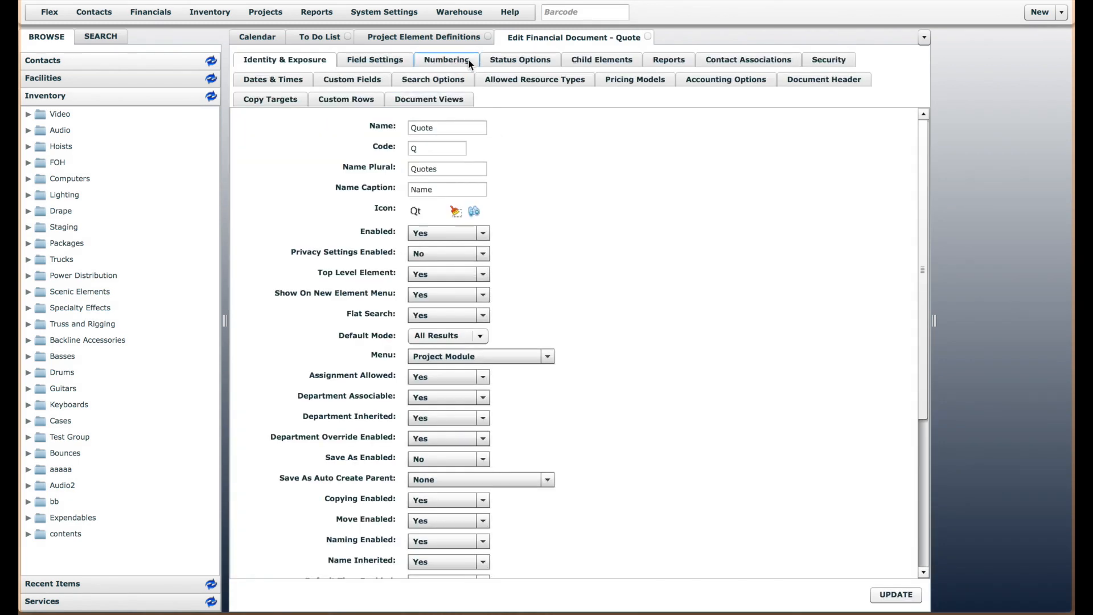
left_click(469, 61)
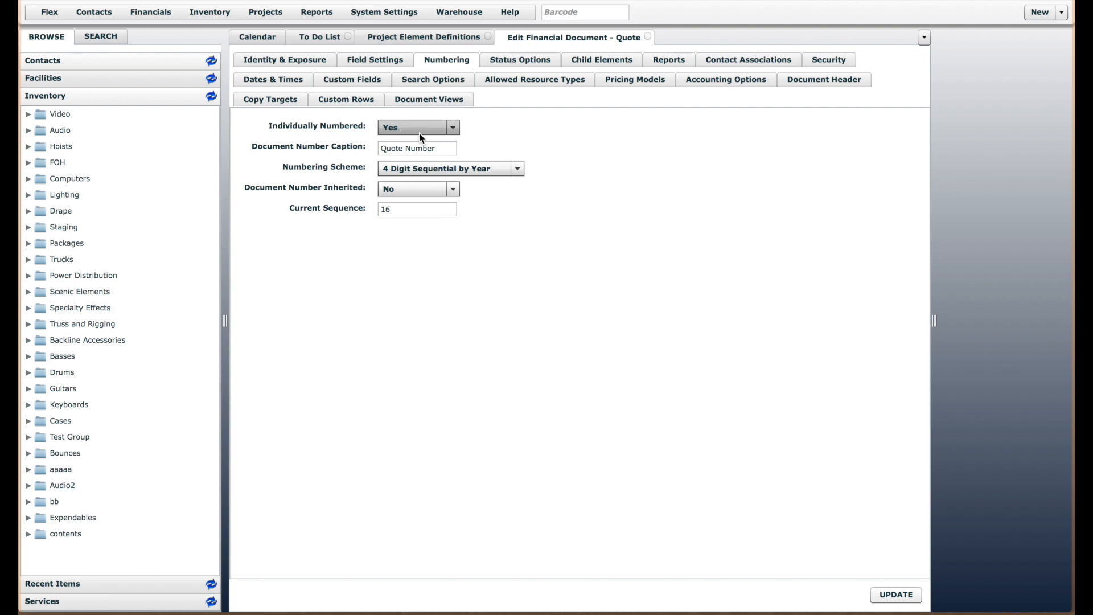
Examine the Quote definition's document number caption, numbering scheme, inheritance setting and current sequence
left_click(442, 147)
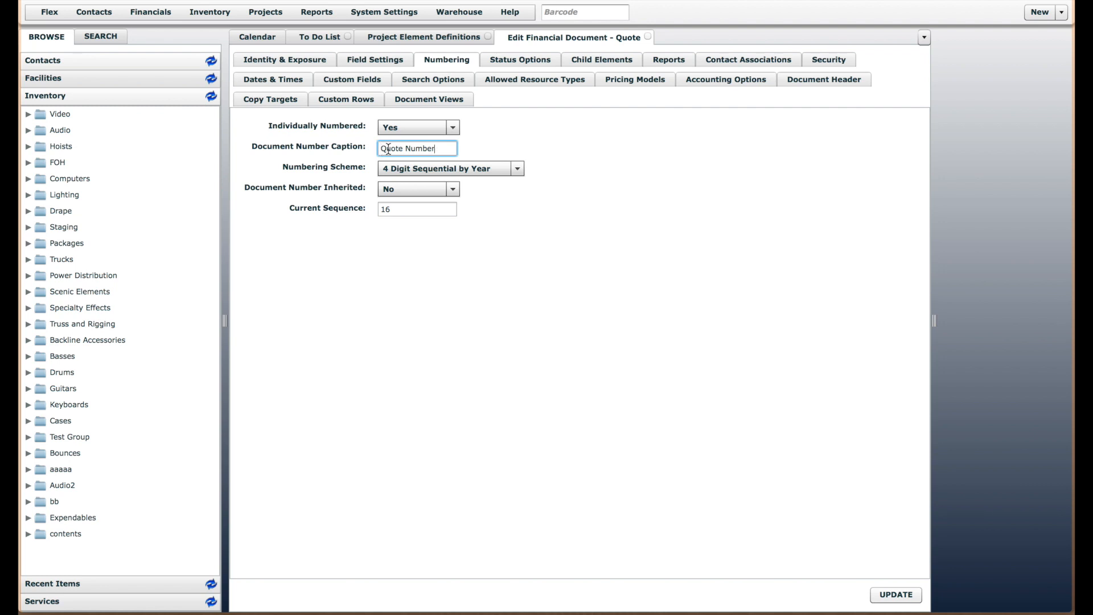
left_click_drag(380, 149, 447, 148)
left_click(346, 170)
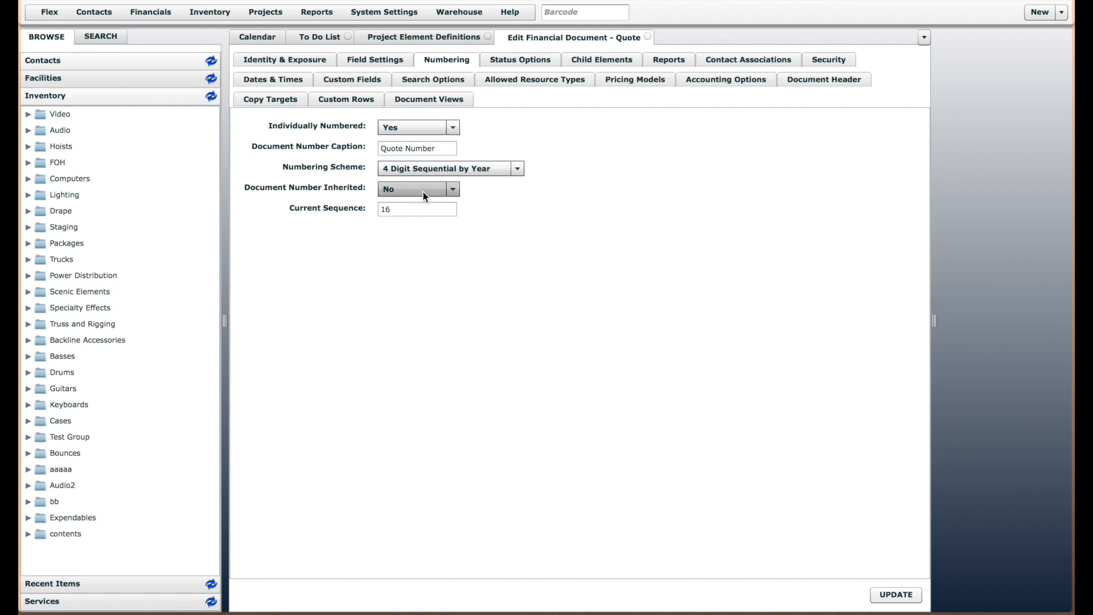
left_click(412, 210)
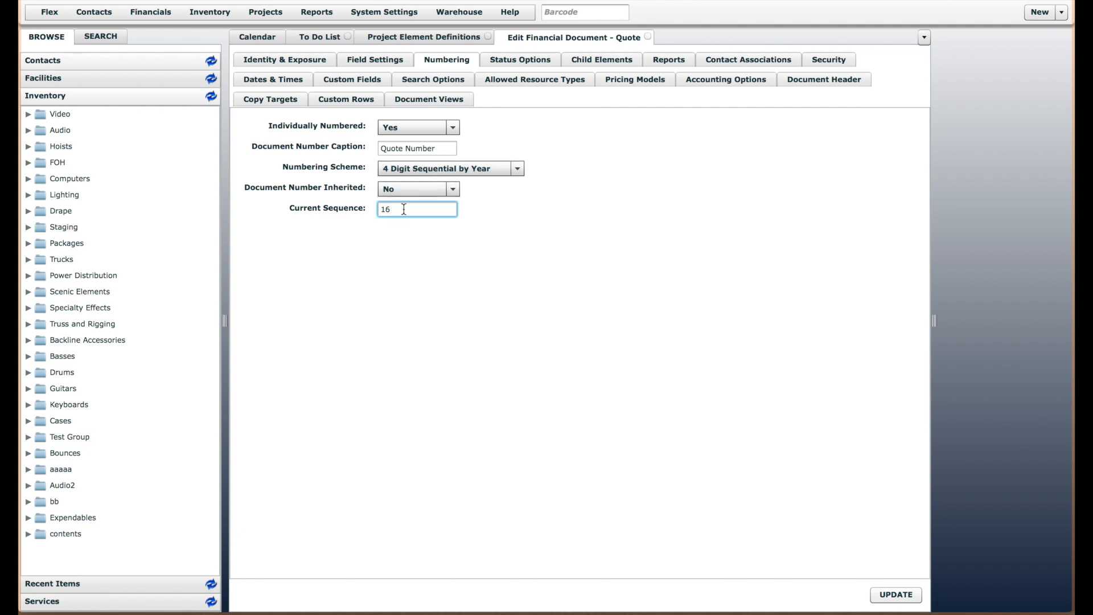
Start a new quote and name it "Numbering Test 1"
left_click(1061, 12)
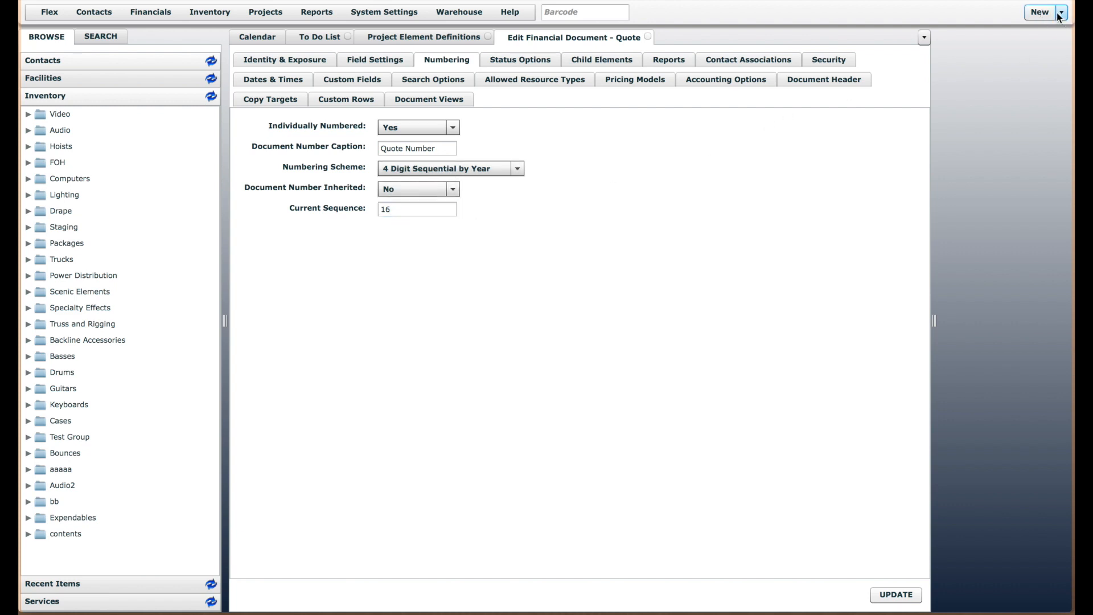
left_click(934, 245)
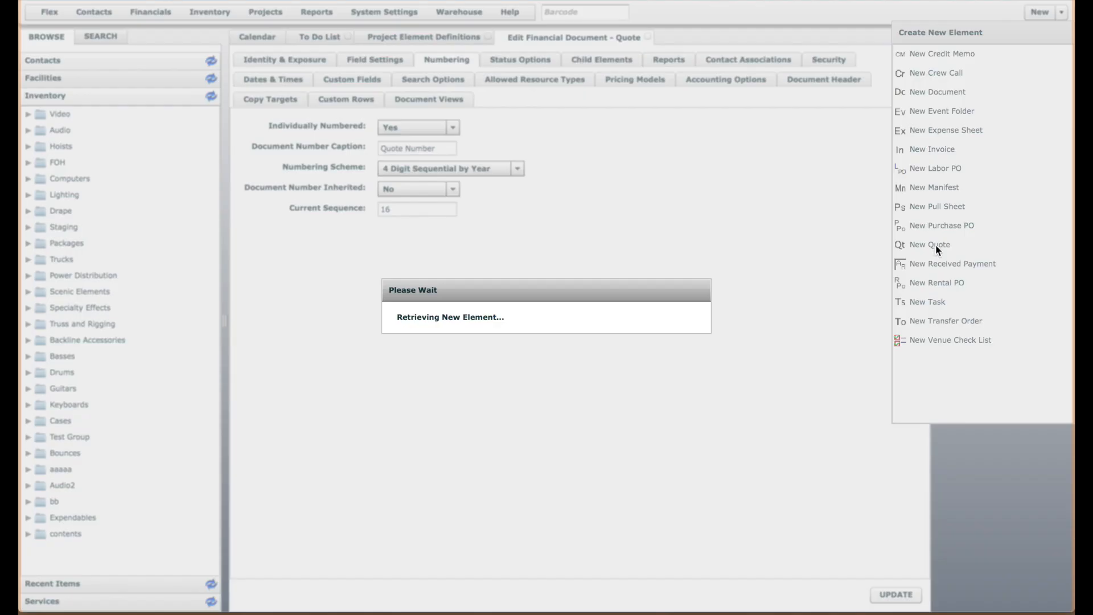
type("T")
key("BackSpace")
type("Nu")
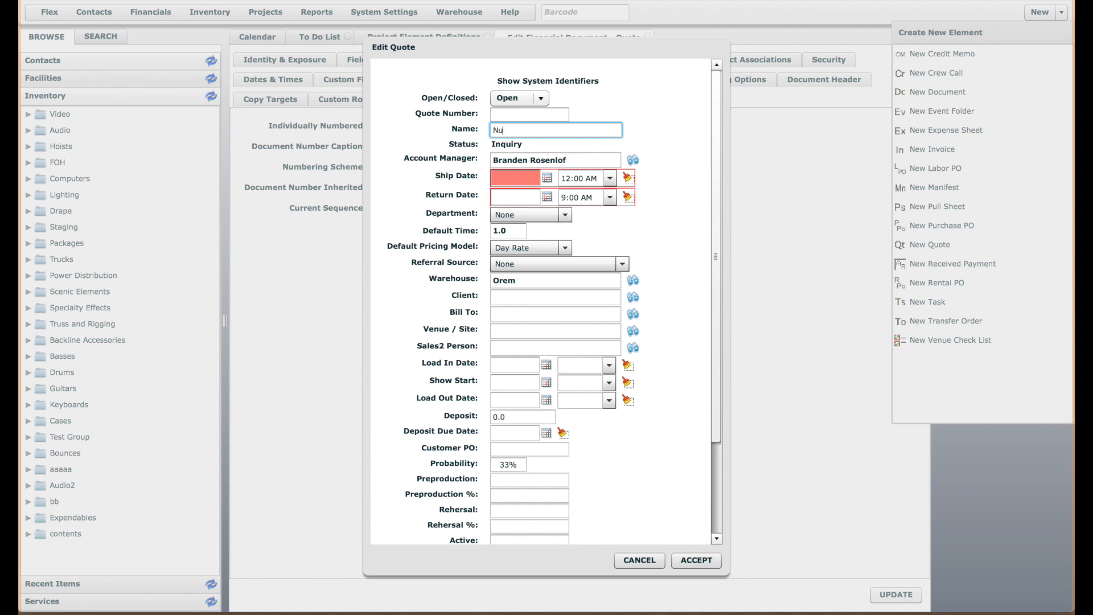
type("mbering Test 1")
Set the quote's ship date to 01/28/2015 and return date to 01/29/2015, and accept the quote
left_click(546, 180)
left_click(546, 179)
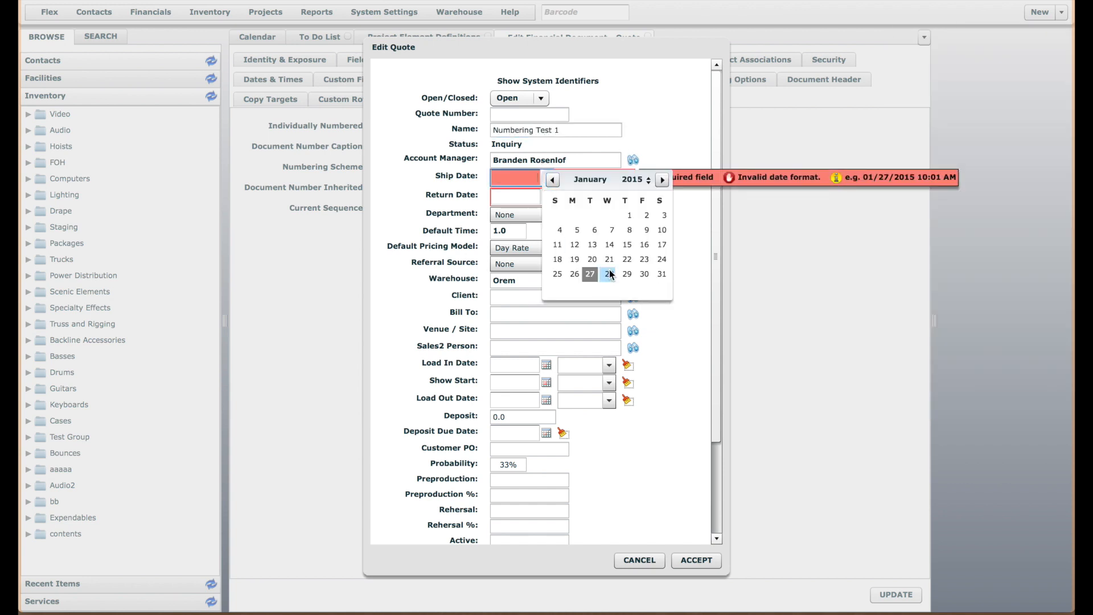
left_click(608, 272)
left_click(545, 196)
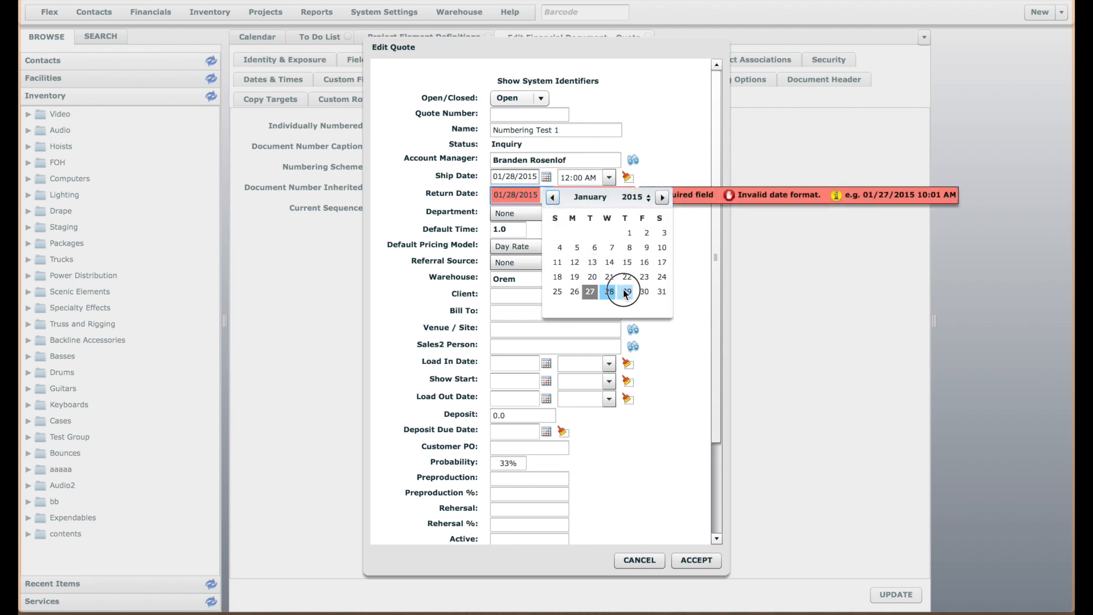
left_click(613, 290)
left_click(694, 560)
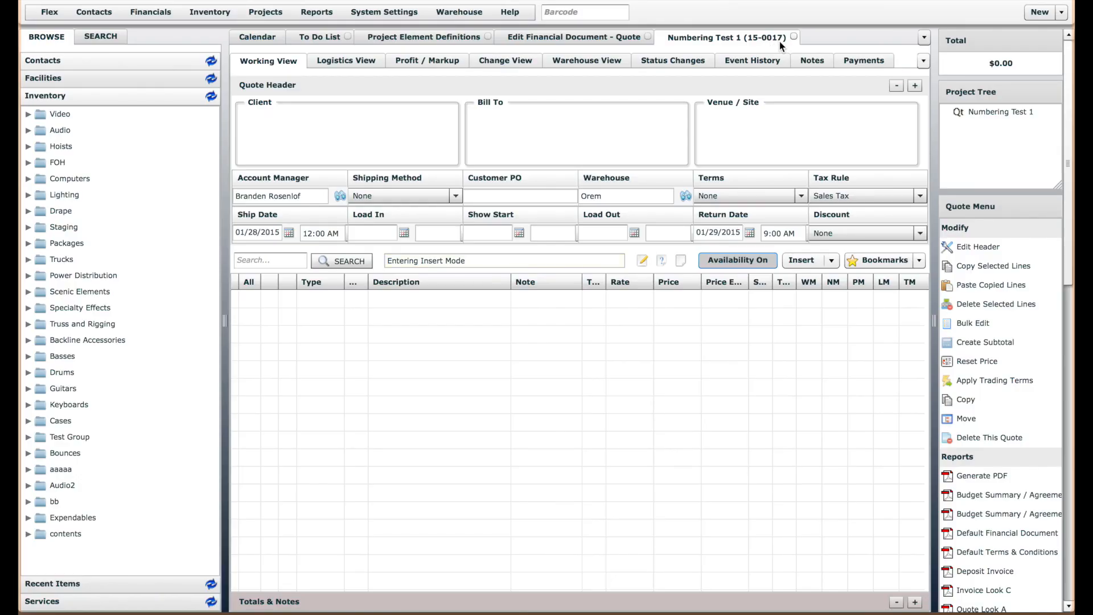
Compare the new quote's number with the Quote definition's sequence, and close both the quote and the definition
left_click(586, 40)
left_click(719, 38)
left_click(797, 35)
left_click(648, 36)
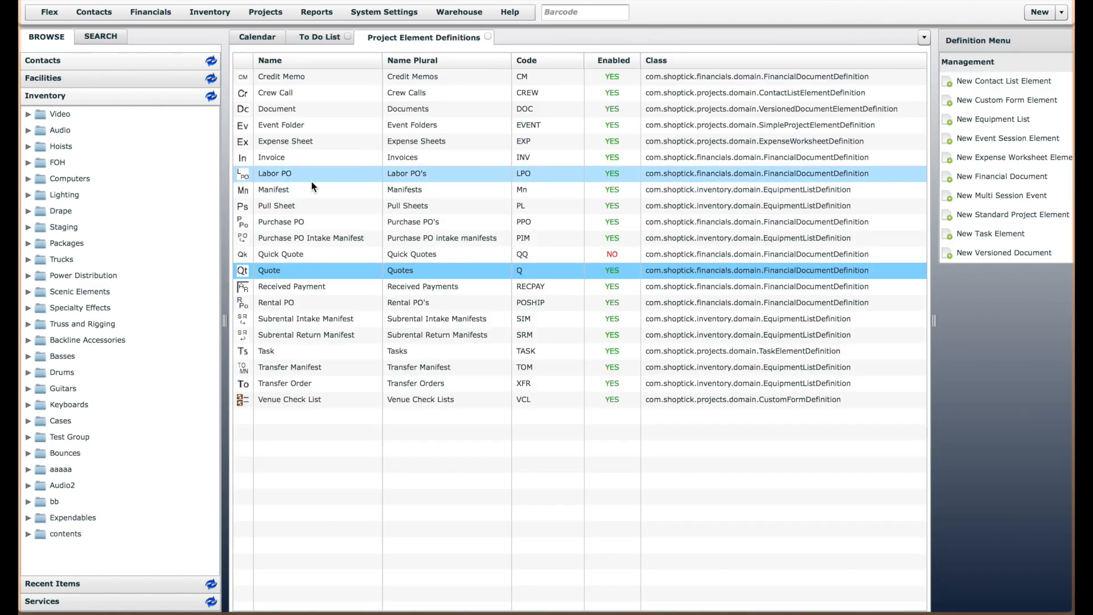
left_click(269, 209)
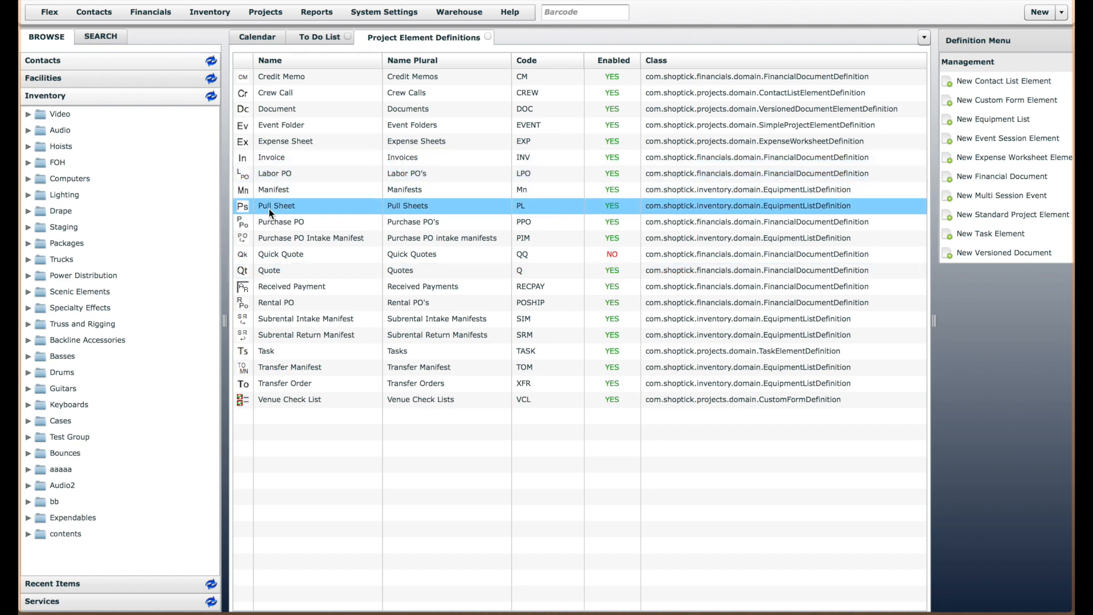
double_click(269, 208)
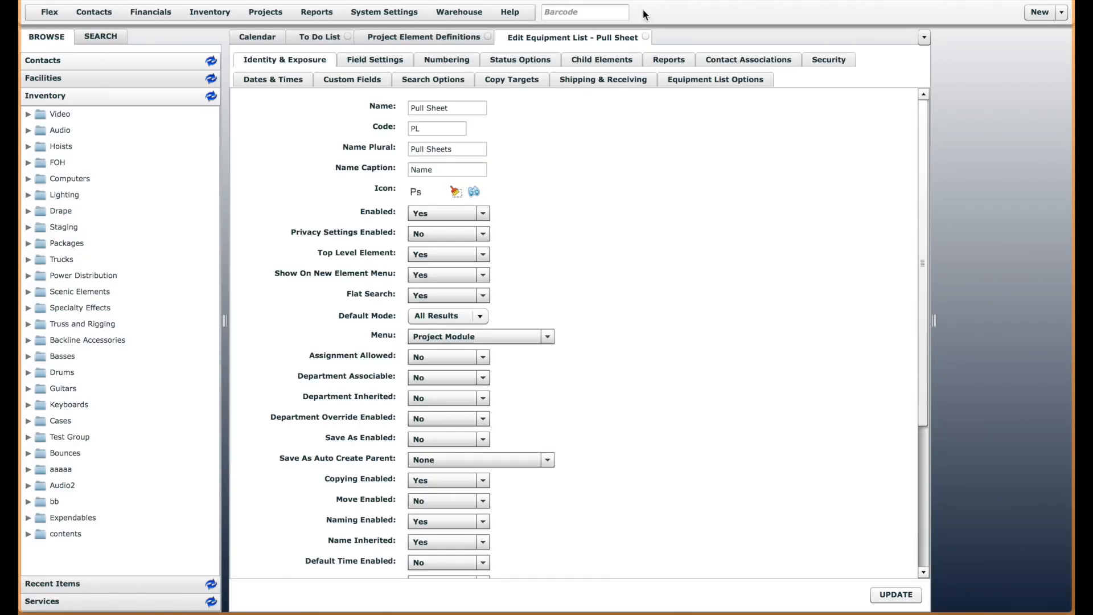
left_click(647, 36)
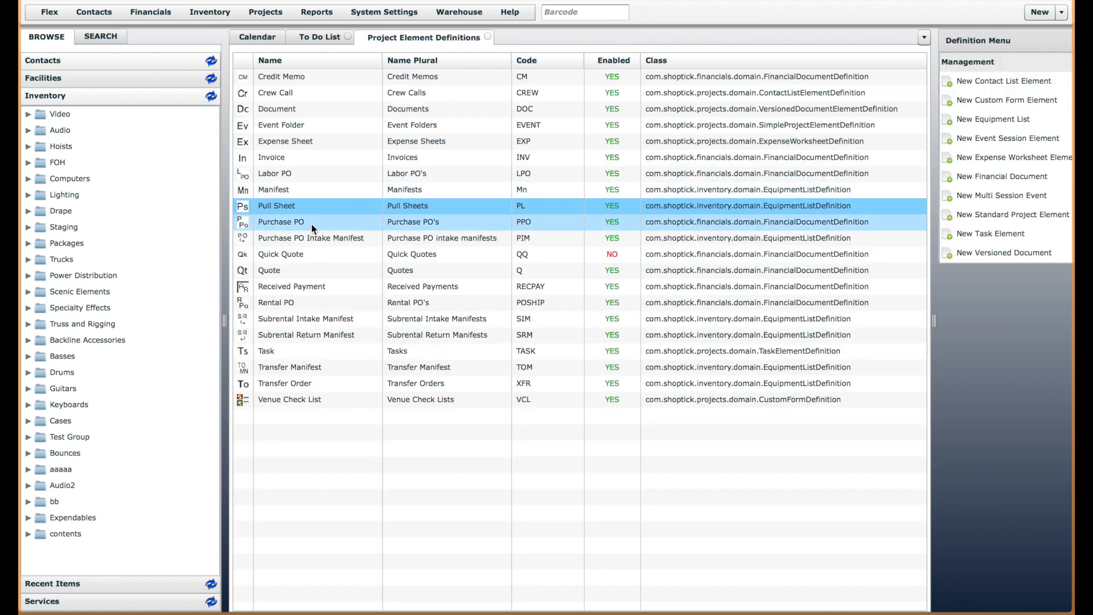
Reopen the Quote definition and check the current sequence in its numbering settings
left_click(274, 272)
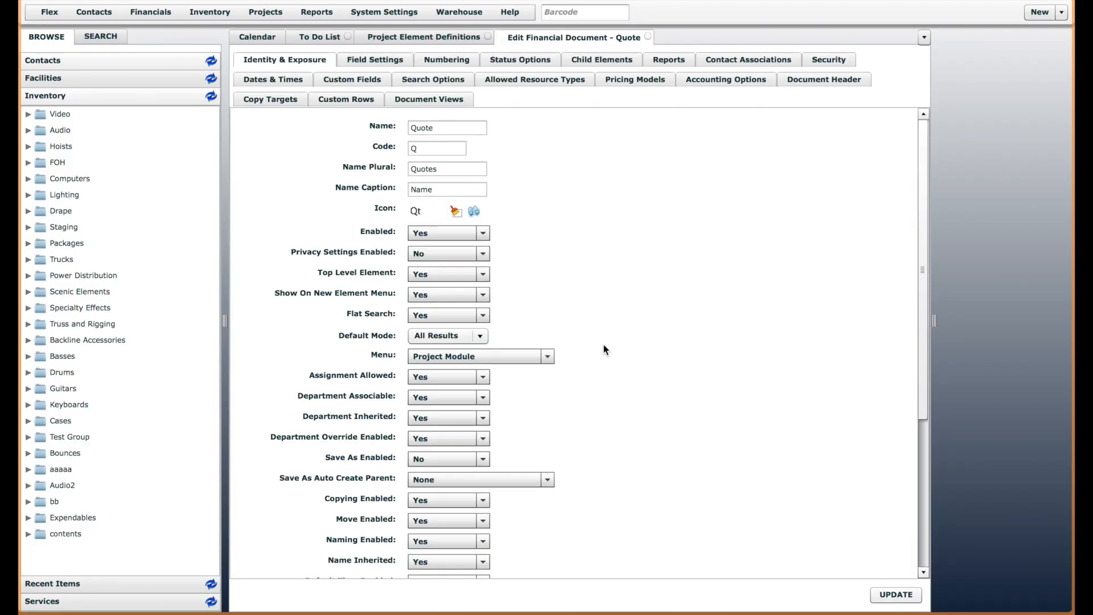
mouse_move(920, 310)
left_mouse_down()
mouse_move(917, 361)
mouse_move(929, 291)
left_mouse_up()
left_click(456, 61)
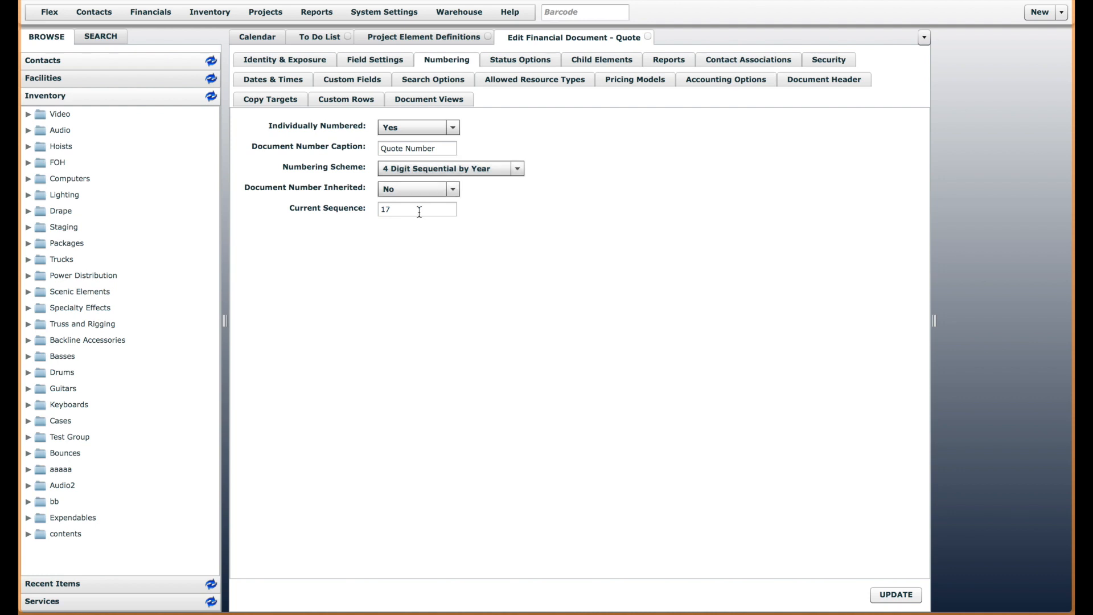
Open the Pull Sheet definition from the project element definitions and view its numbering settings
left_click(449, 38)
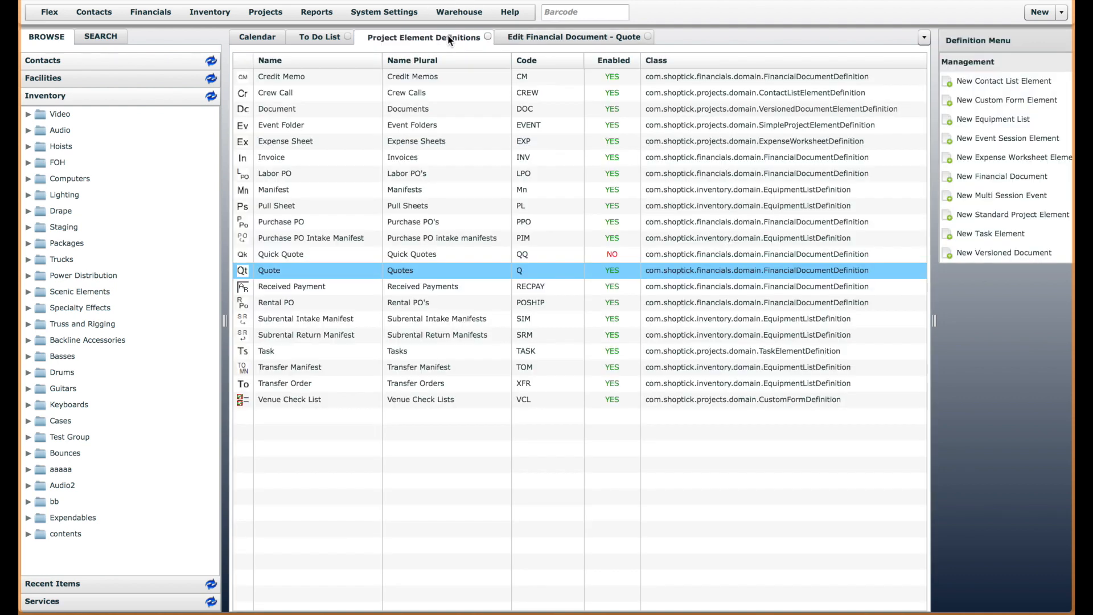
left_click(275, 211)
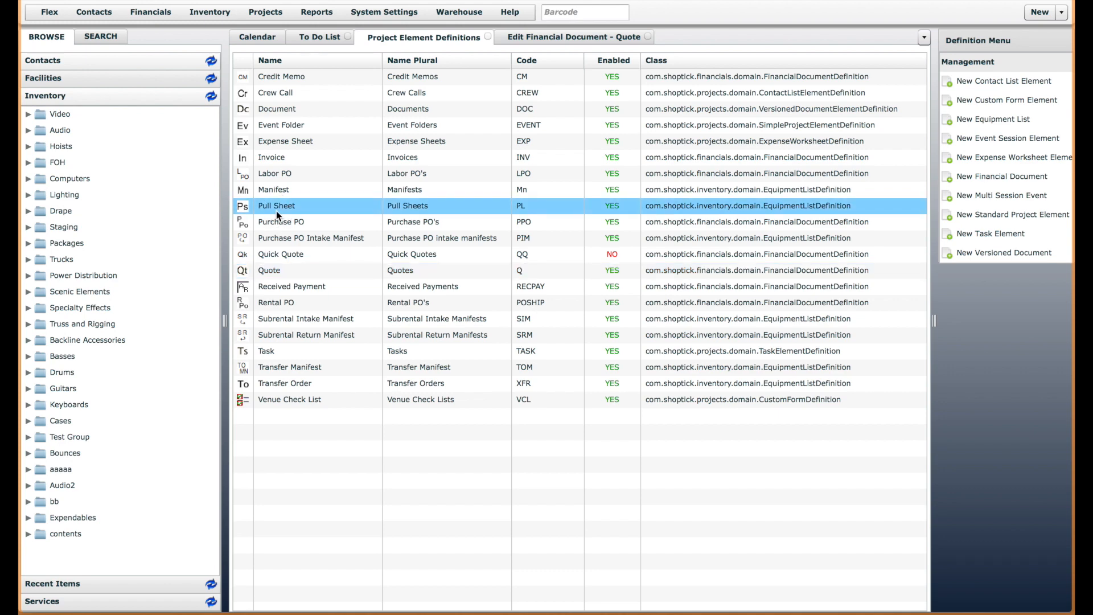
double_click(323, 210)
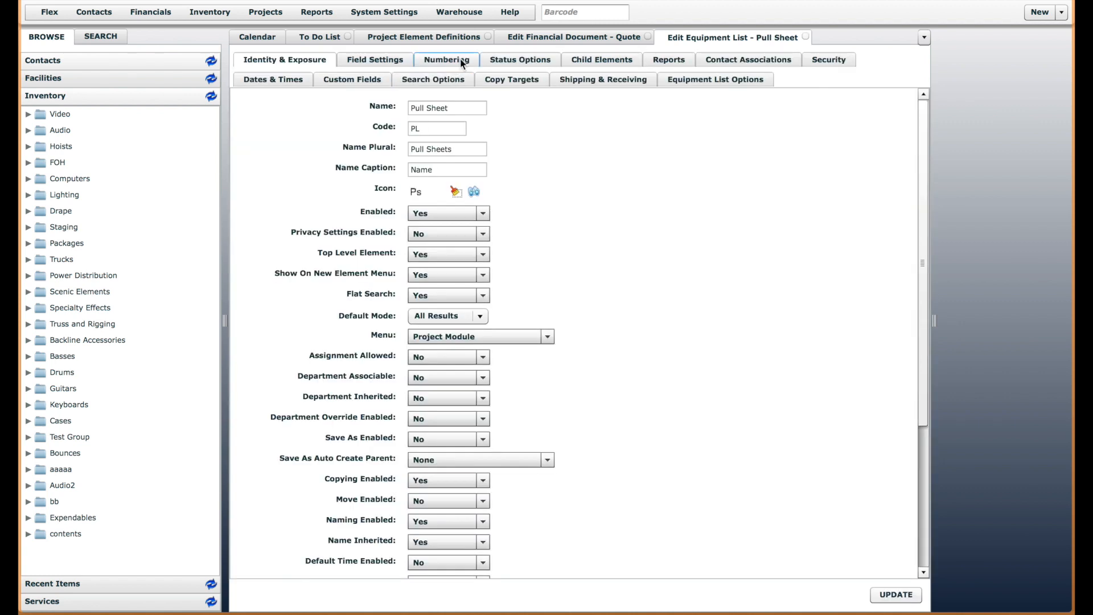
left_click(460, 59)
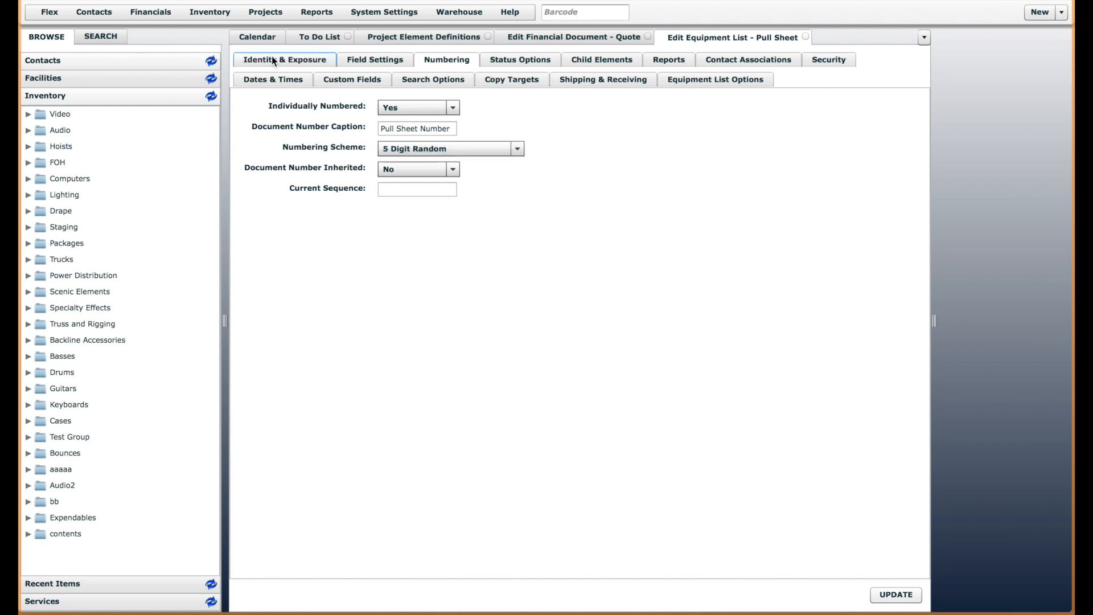
Reopen the Numbering Test 1 quote from the recent items, confirm it and generate its pull sheet
left_click(119, 583)
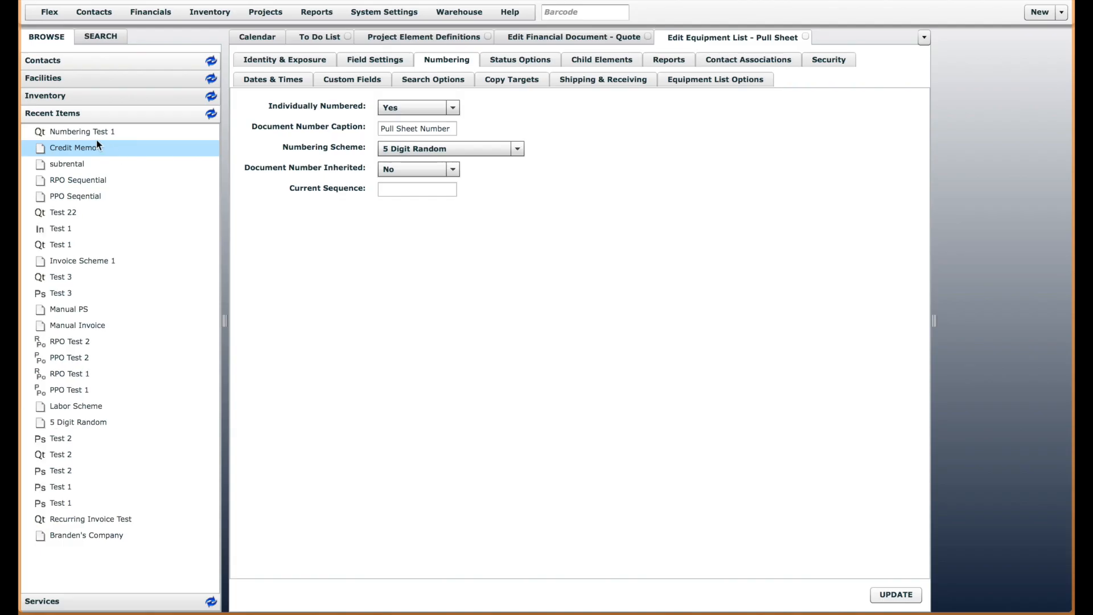
double_click(86, 132)
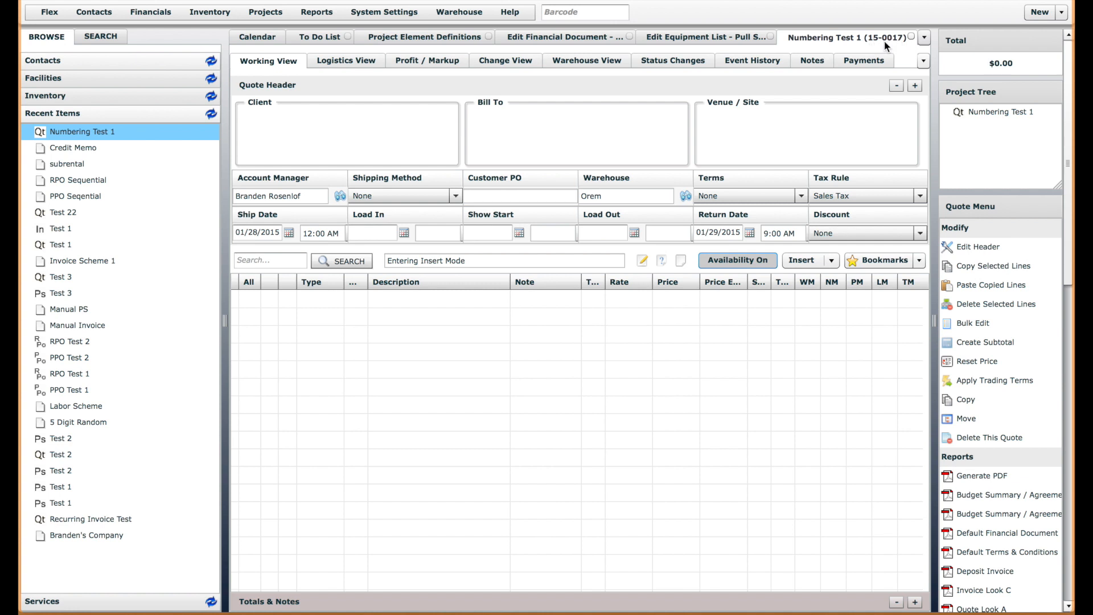
left_click(1067, 337)
scroll(1065, 342, "down", 3)
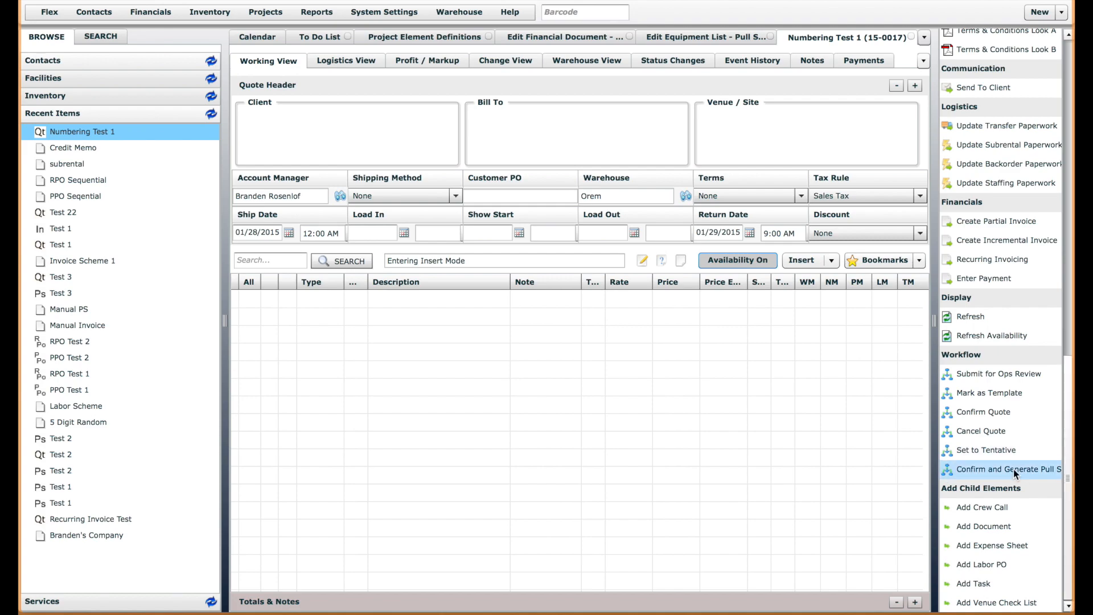
left_click(1013, 469)
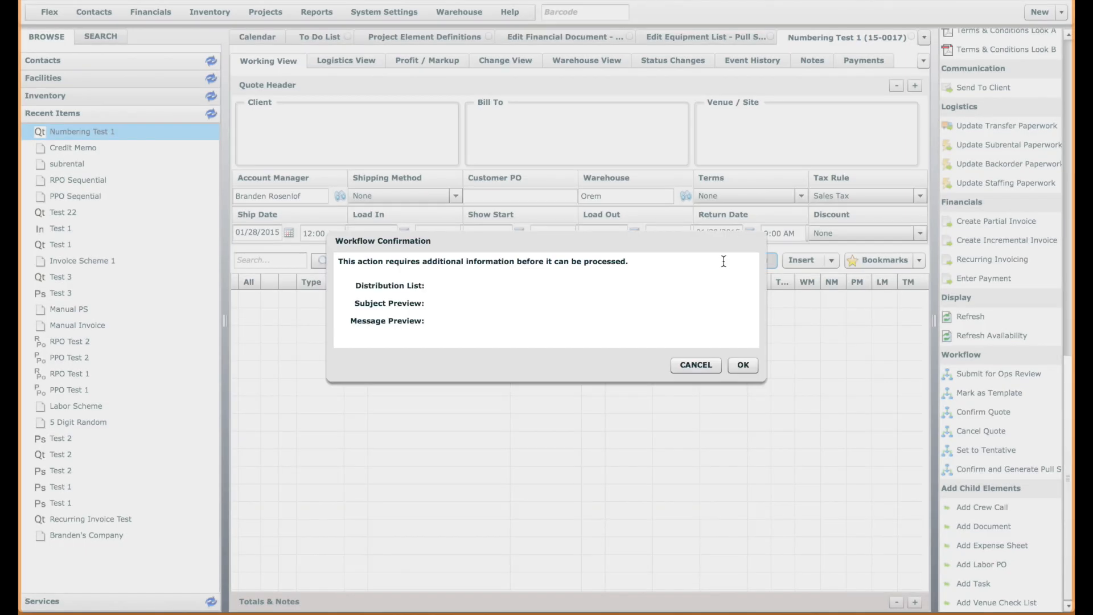
left_click(447, 176)
left_click(743, 481)
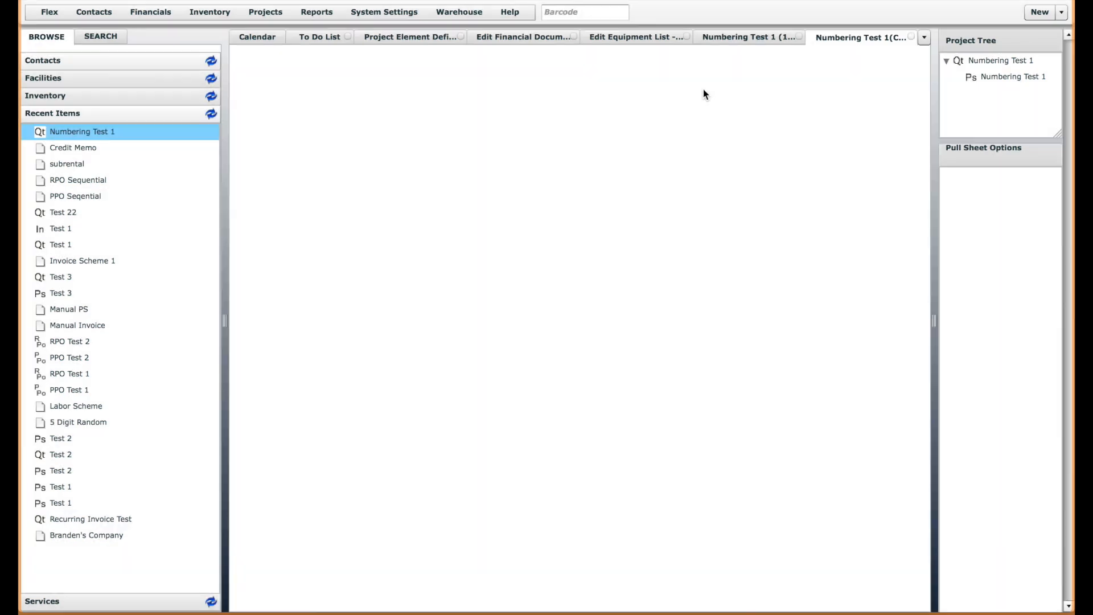
Inspect the pull sheet number in the generated pull sheet's header, leaving the header without saving changes
left_click(1013, 79)
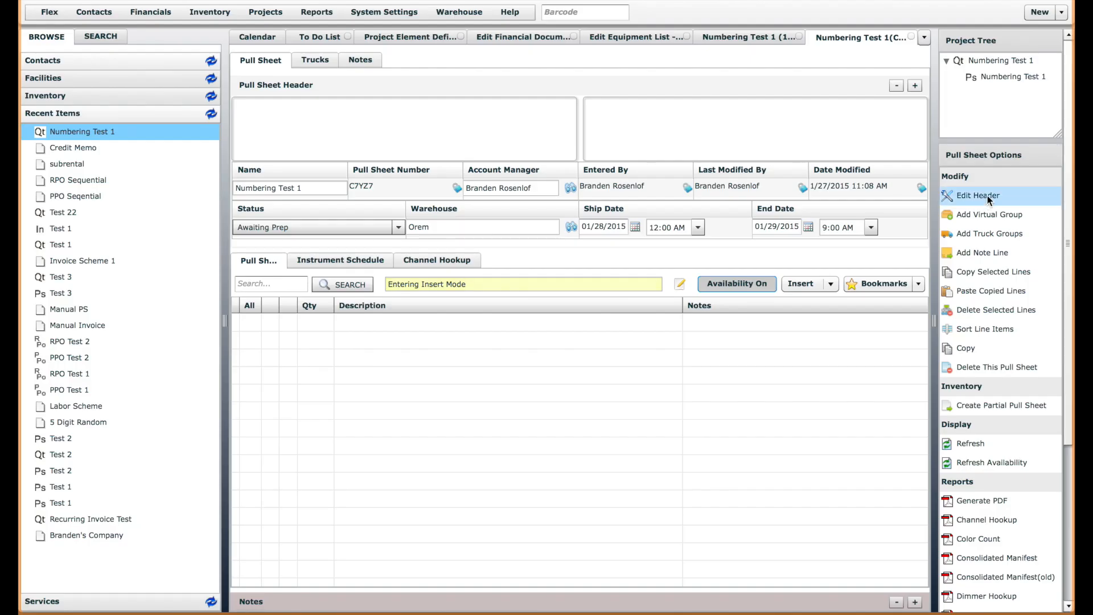
left_click(987, 196)
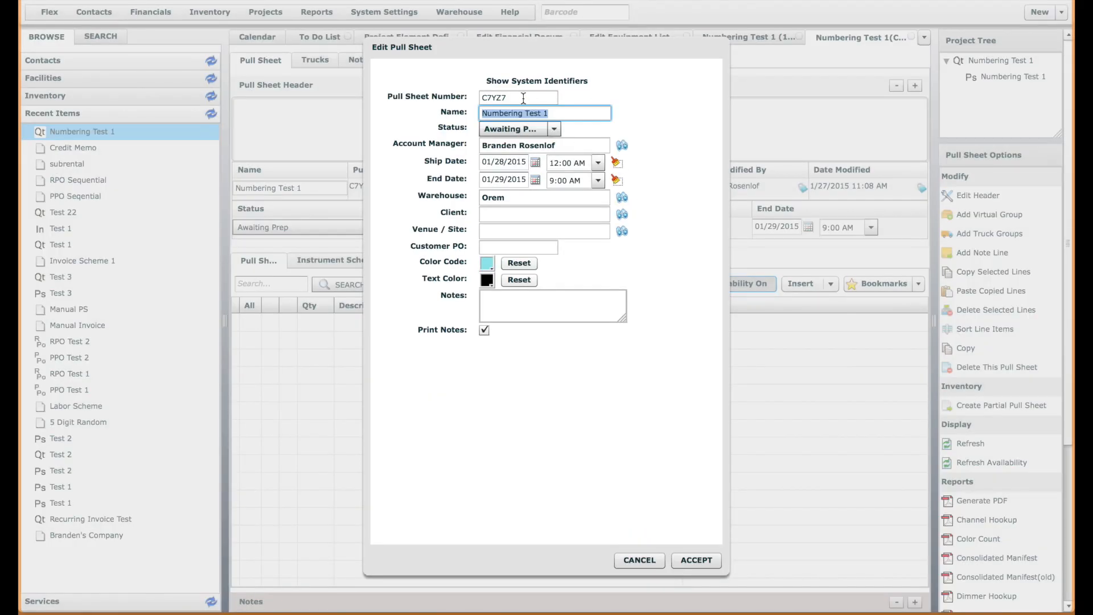
left_click(523, 98)
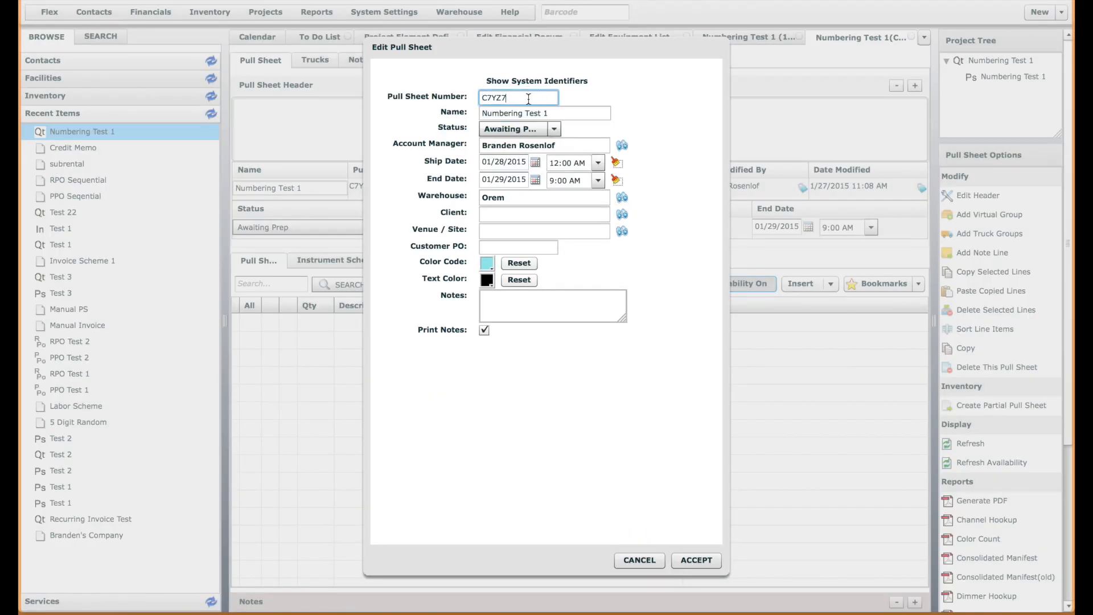
left_click_drag(484, 98, 519, 98)
left_click(639, 560)
Review the Pull Sheet definition's numbering scheme and open the 4 Digit Sequential by Year scheme from the system's numbering schemes
left_click(605, 36)
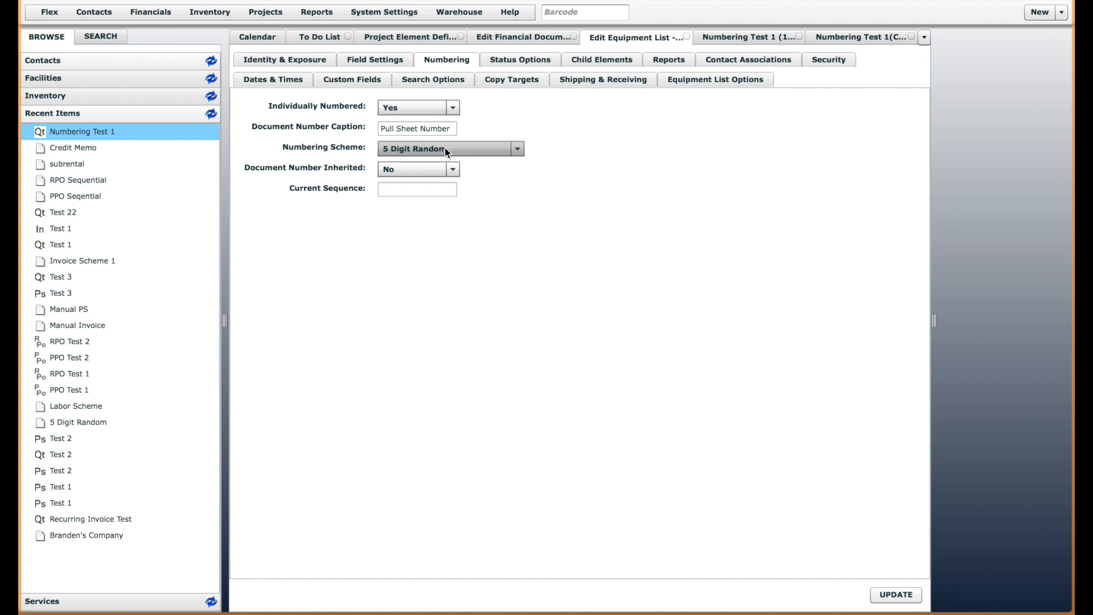
left_click(408, 20)
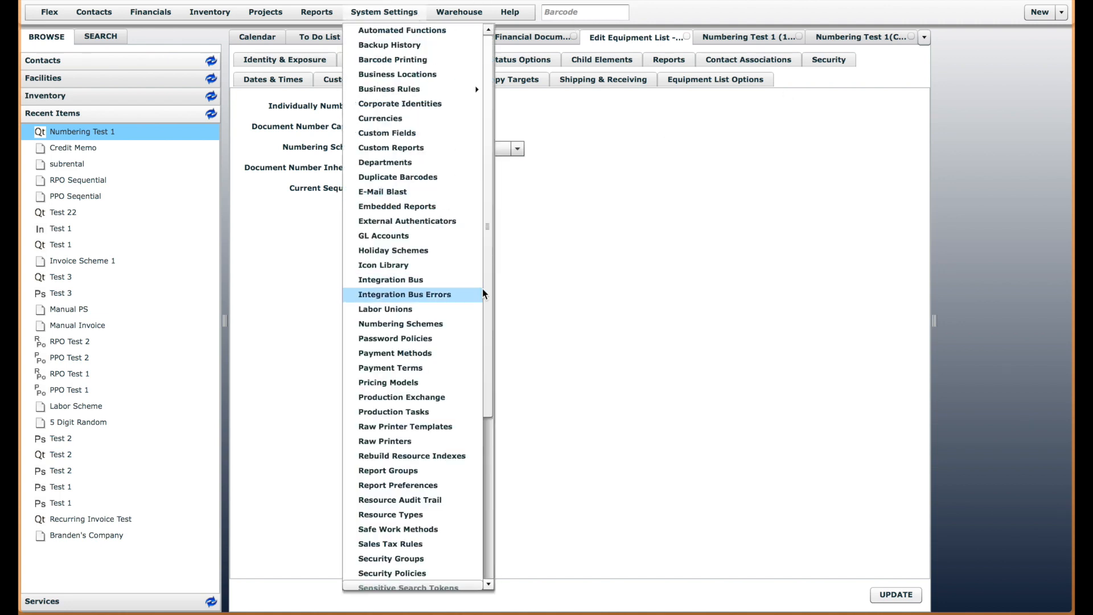
left_click(395, 326)
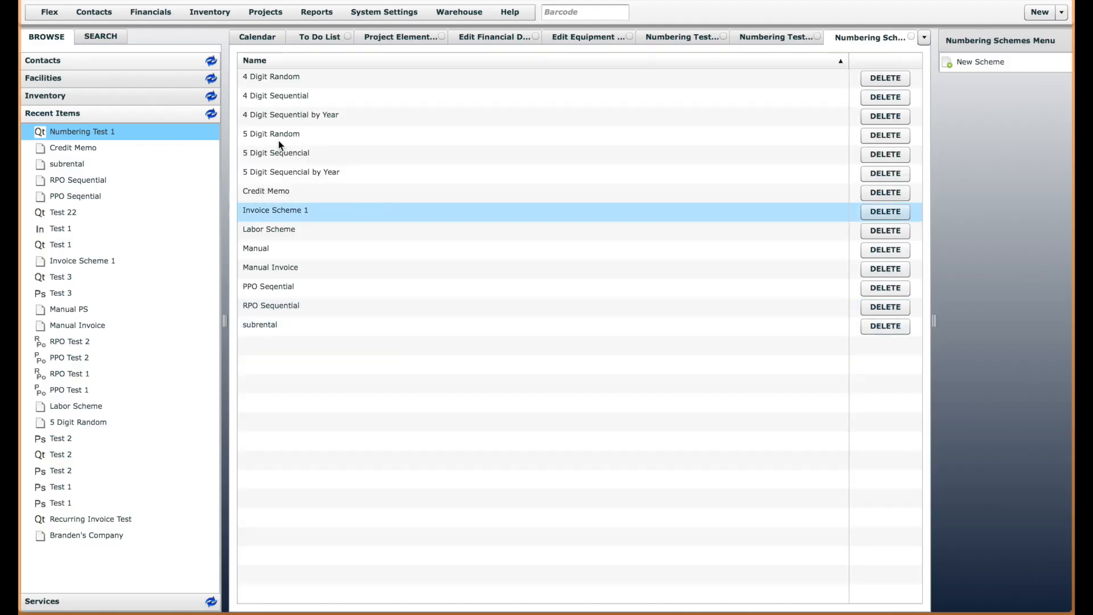
left_click(289, 116)
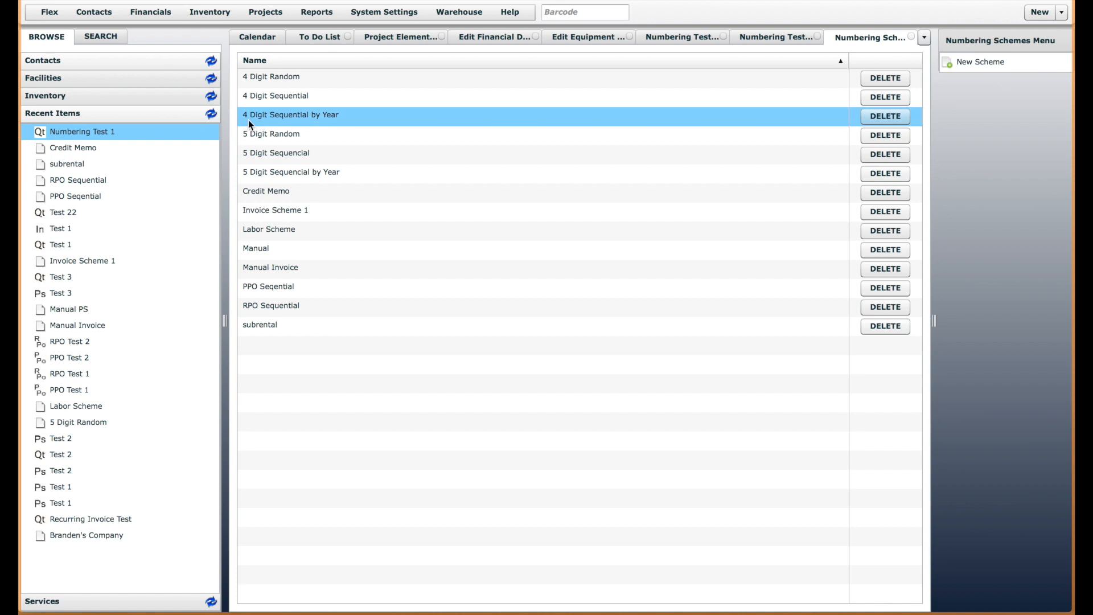
double_click(322, 117)
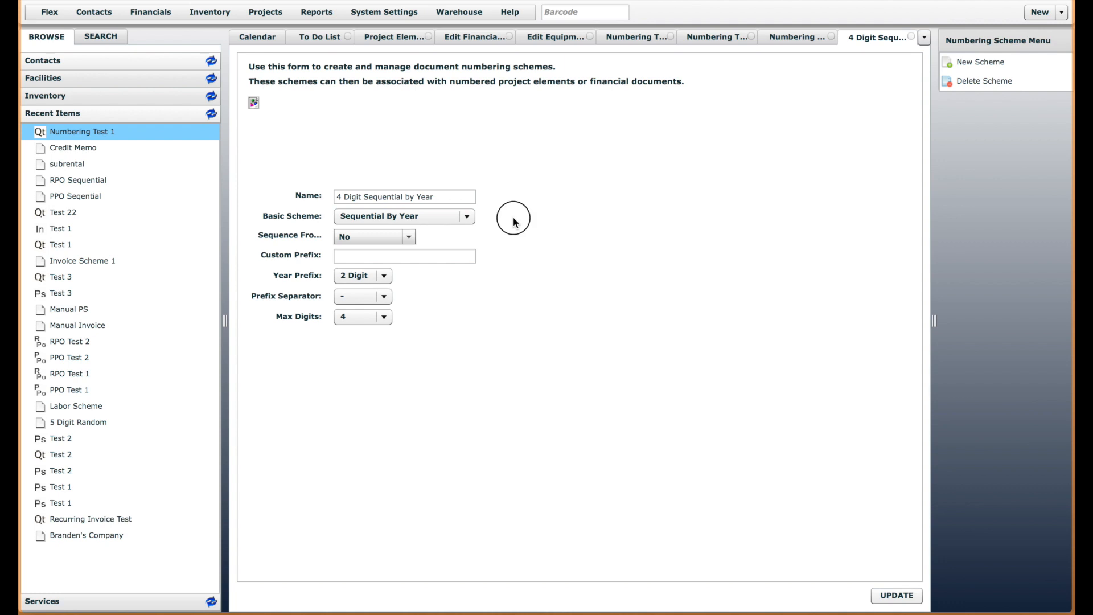
Examine the name and the available basic scheme types of the 4 Digit Sequential by Year scheme
left_click(437, 197)
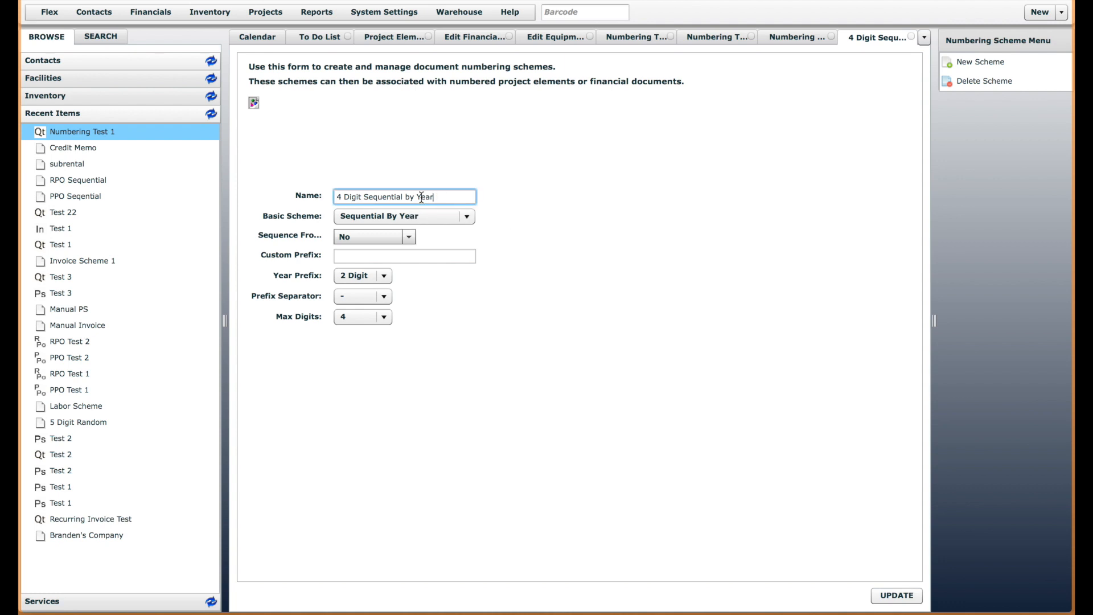
left_click(421, 217)
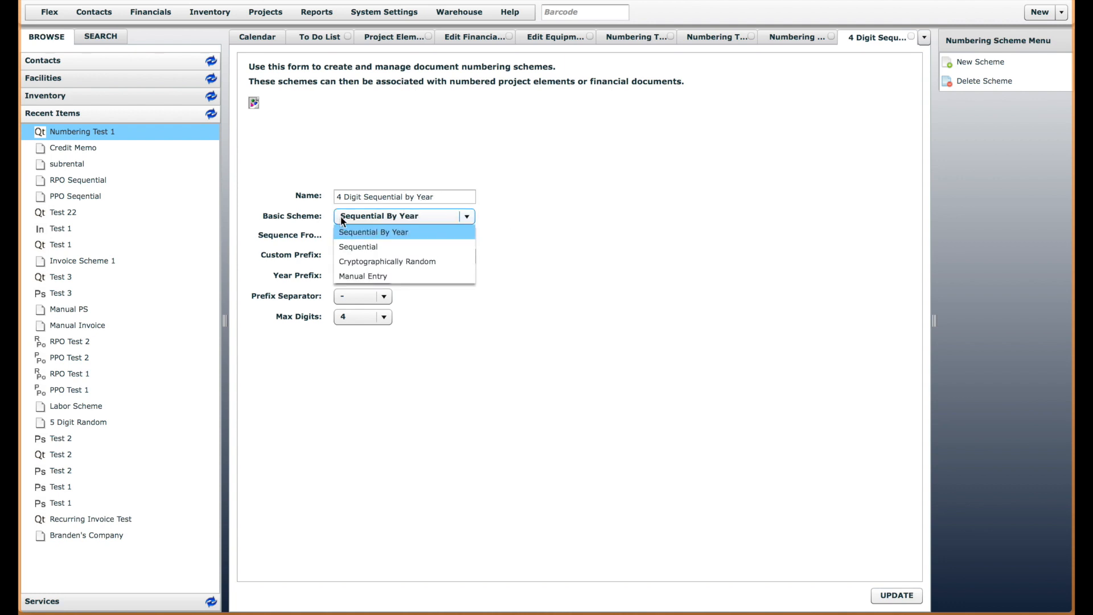
left_click(532, 216)
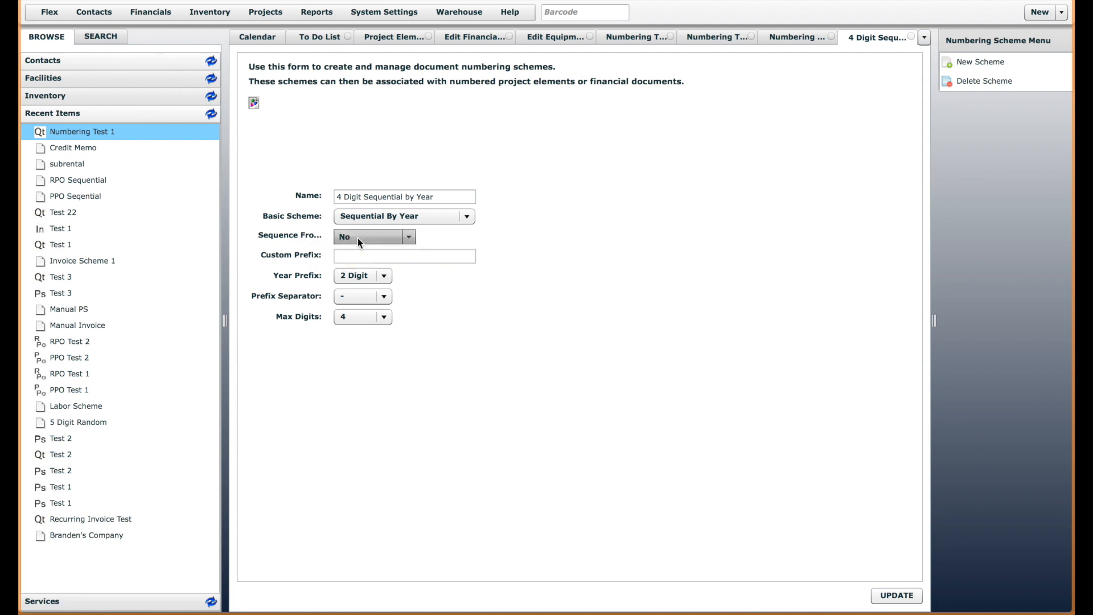
Try the custom prefix QT in the 4 Digit Sequential by Year scheme and clear it again
left_click(447, 256)
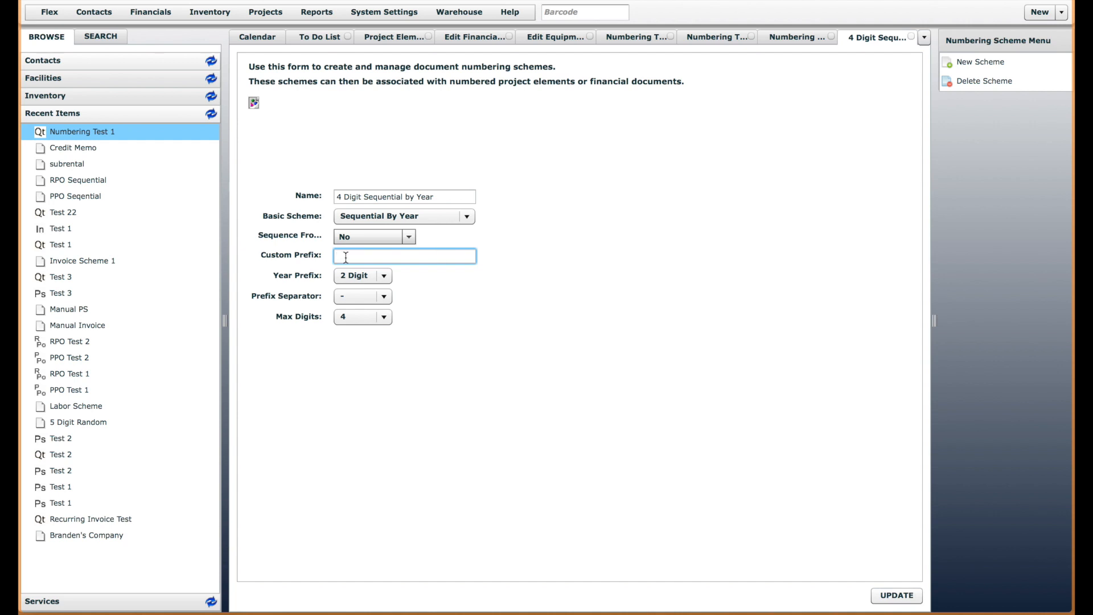
type("QT")
left_click_drag(359, 257, 303, 254)
key("BackSpace")
left_click(463, 291)
left_click(357, 256)
left_click(463, 283)
Inspect the custom prefixes of the subrental and Invoice Scheme 1 numbering schemes, closing each one after viewing
left_click(806, 35)
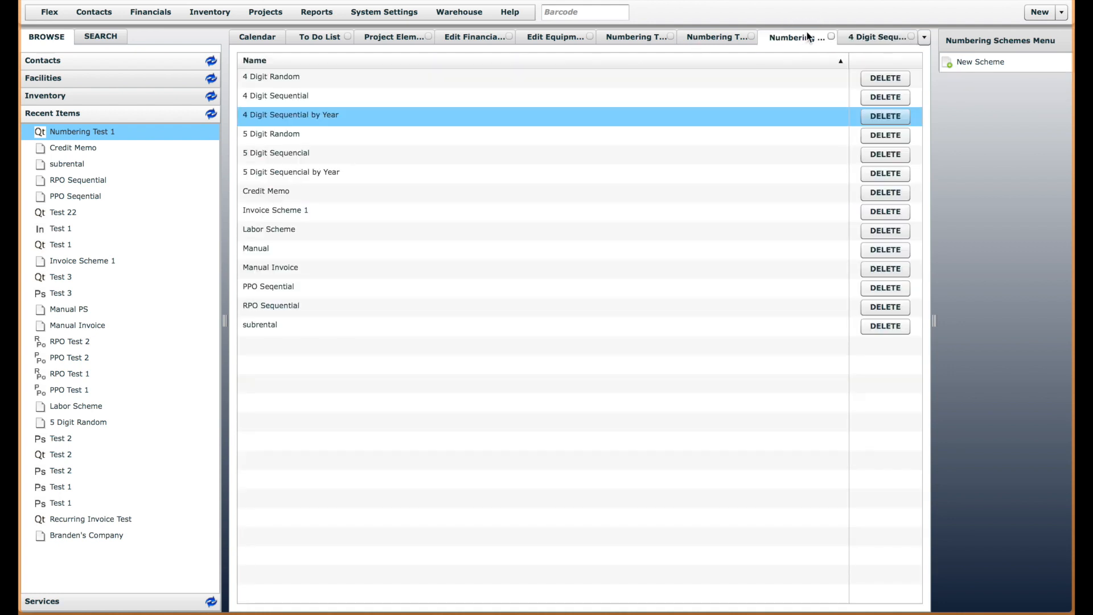
left_click(259, 327)
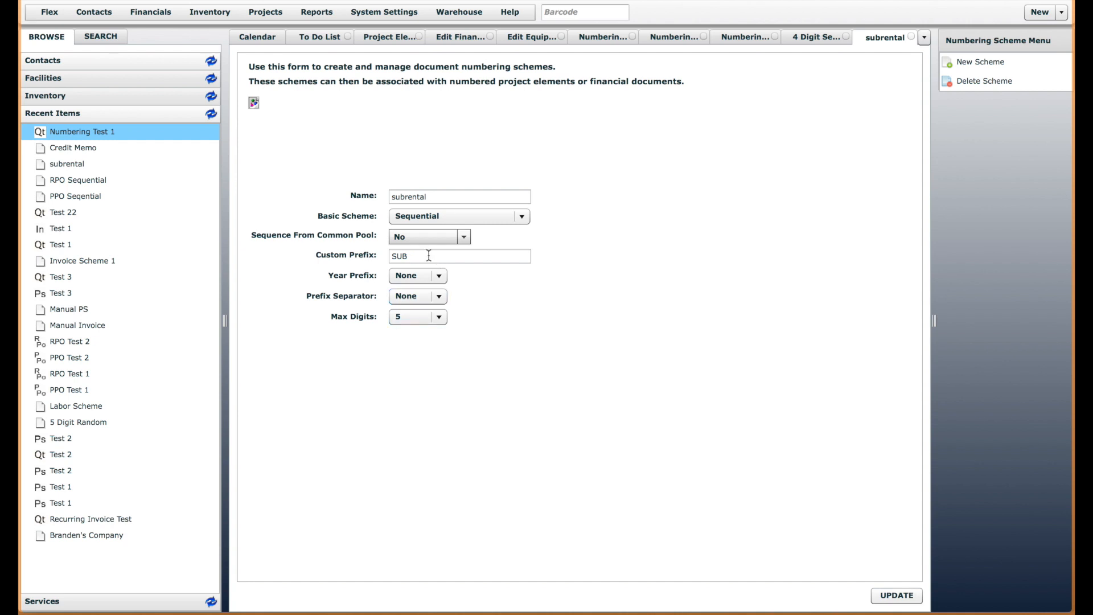
left_click(911, 37)
left_click(770, 36)
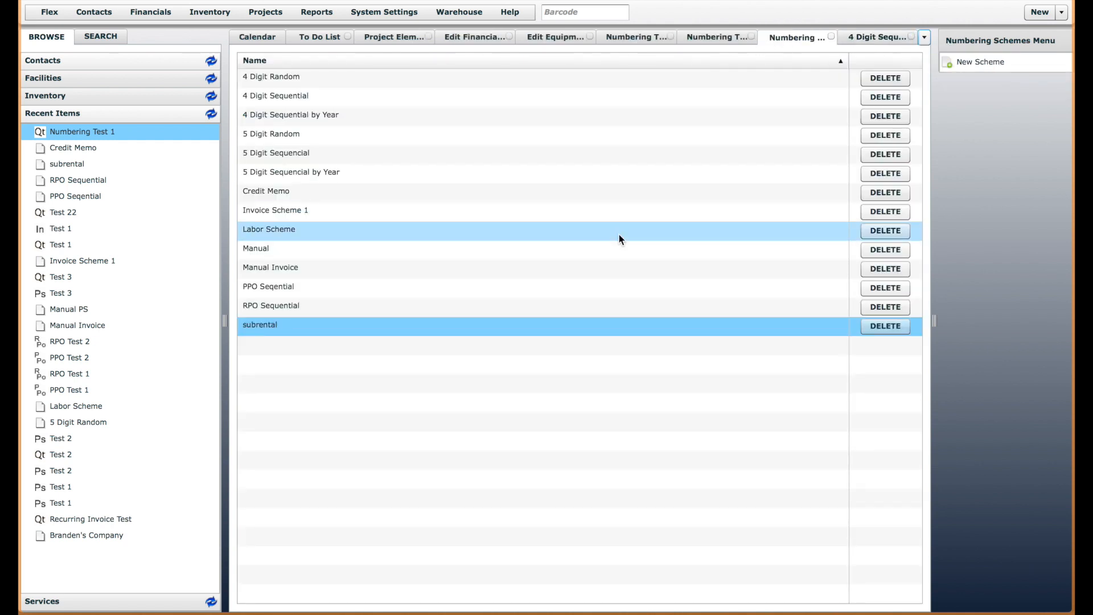
left_click(279, 210)
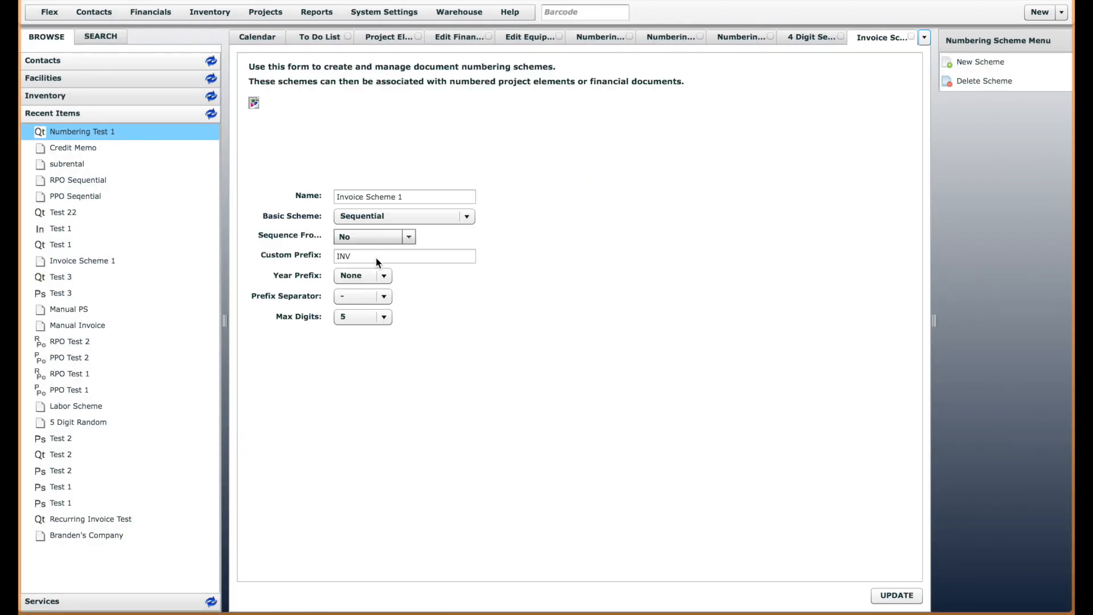
left_click(381, 254)
left_click(912, 38)
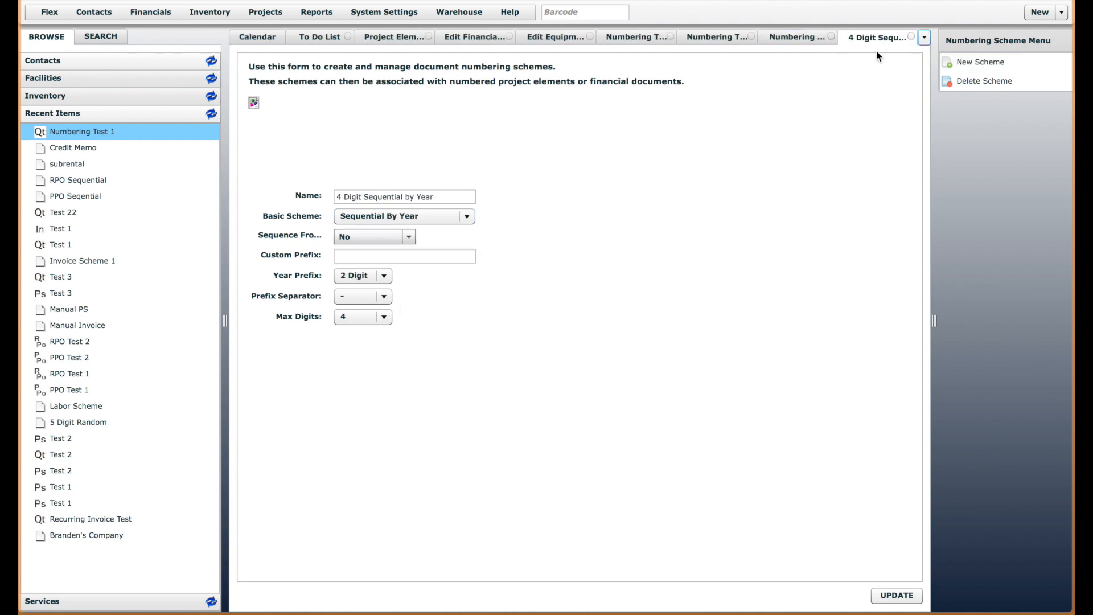
Review the 5 Digit Random scheme's basic scheme types and the blank new numbering scheme form, closing both without changes
left_click(911, 37)
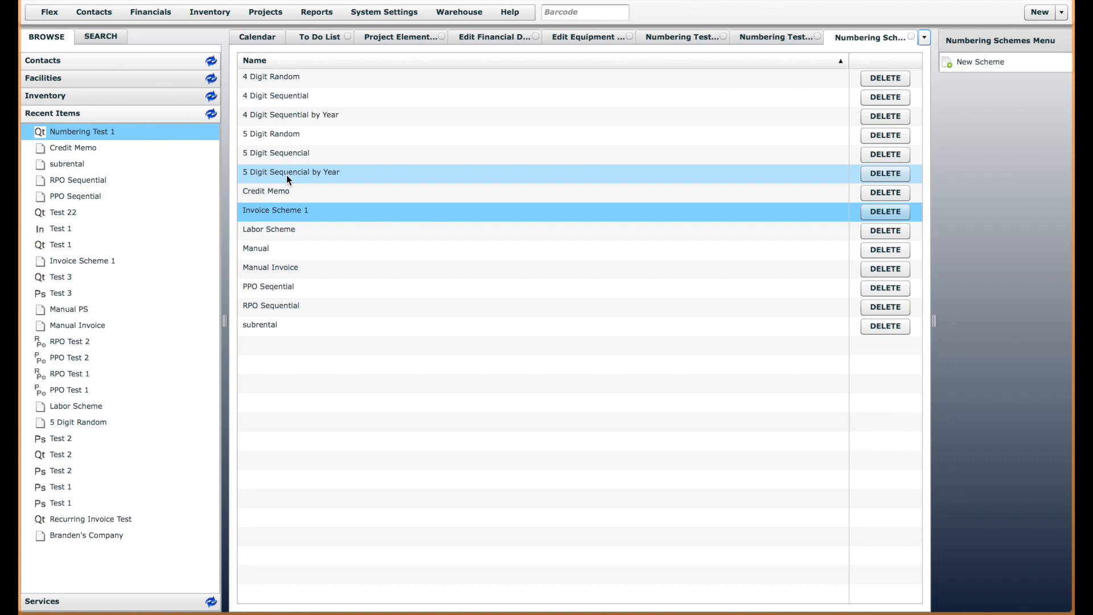
double_click(288, 138)
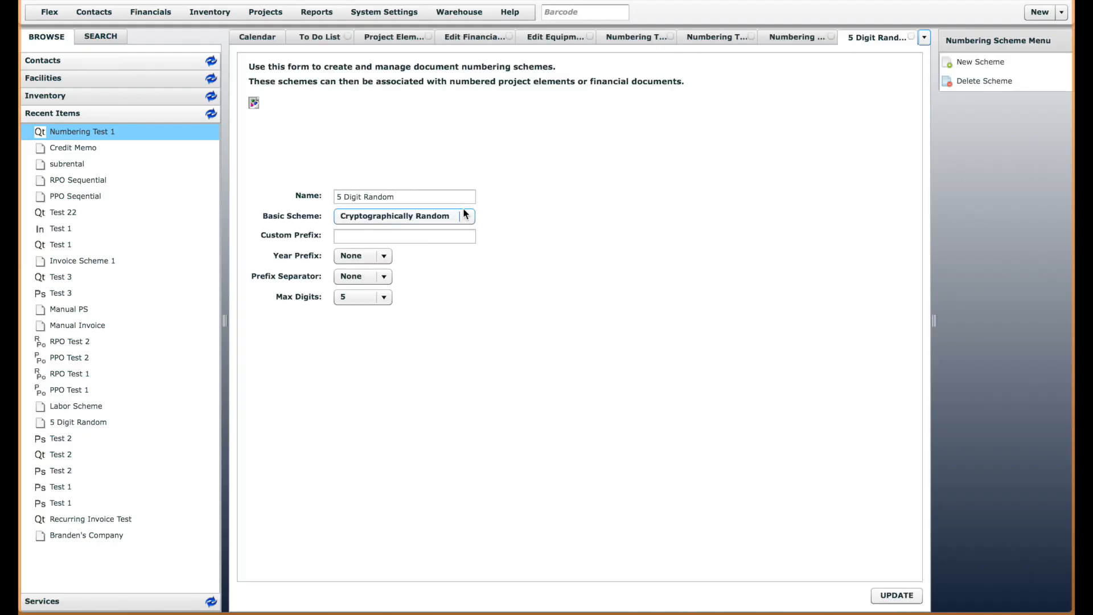
left_click(462, 217)
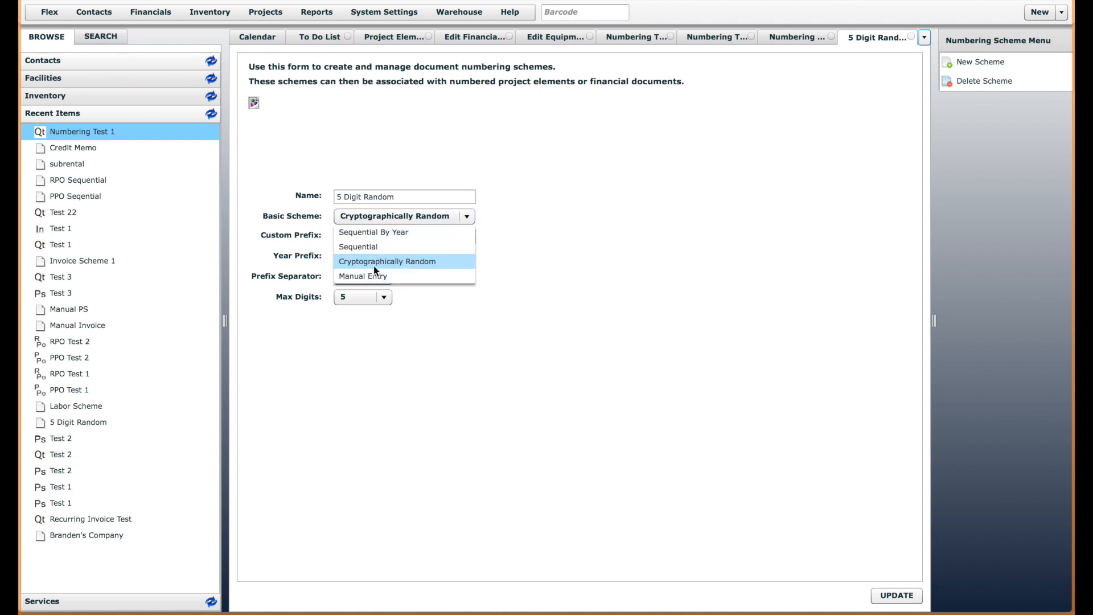
left_click(570, 249)
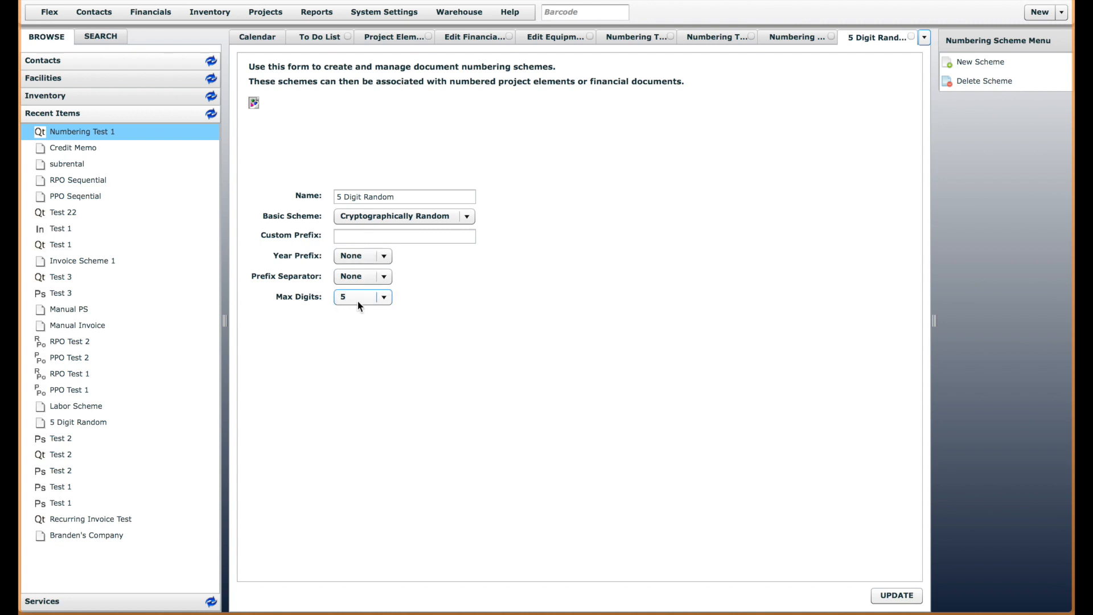
left_click(910, 36)
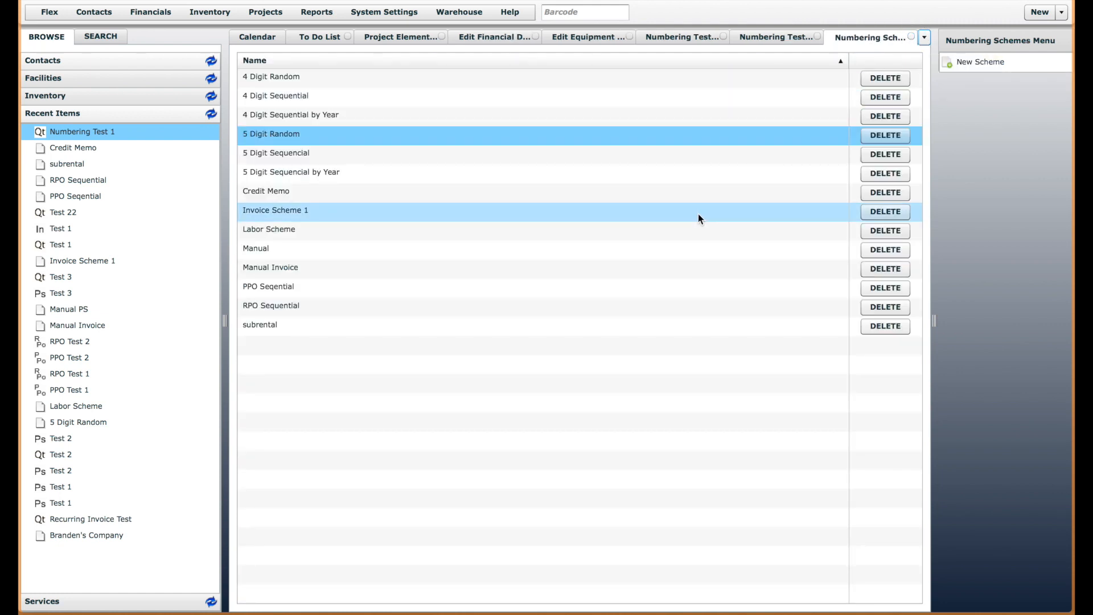
left_click(980, 62)
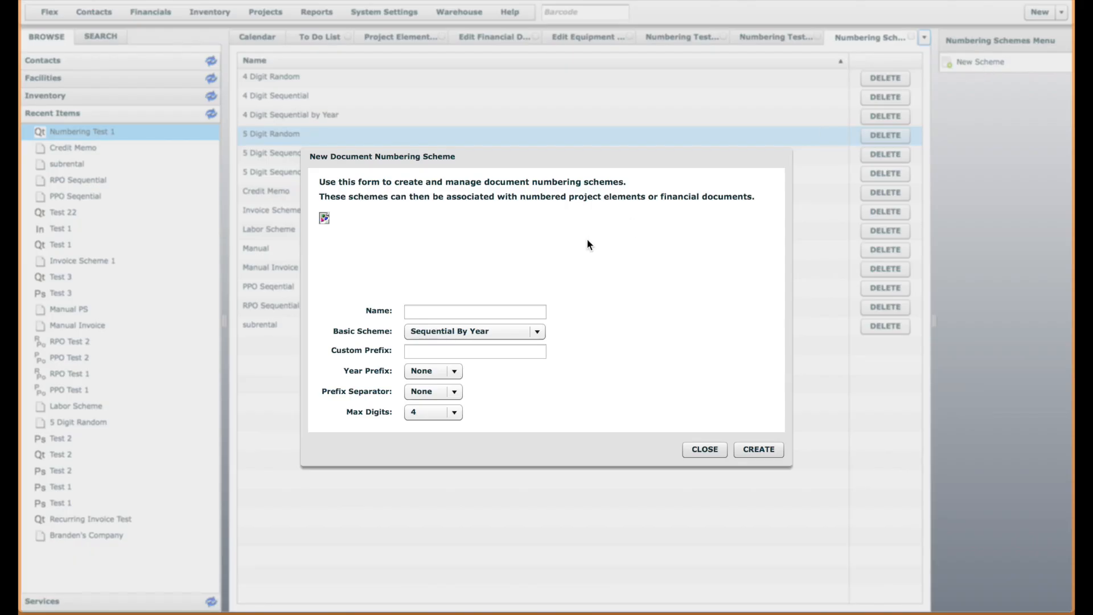
left_click(707, 454)
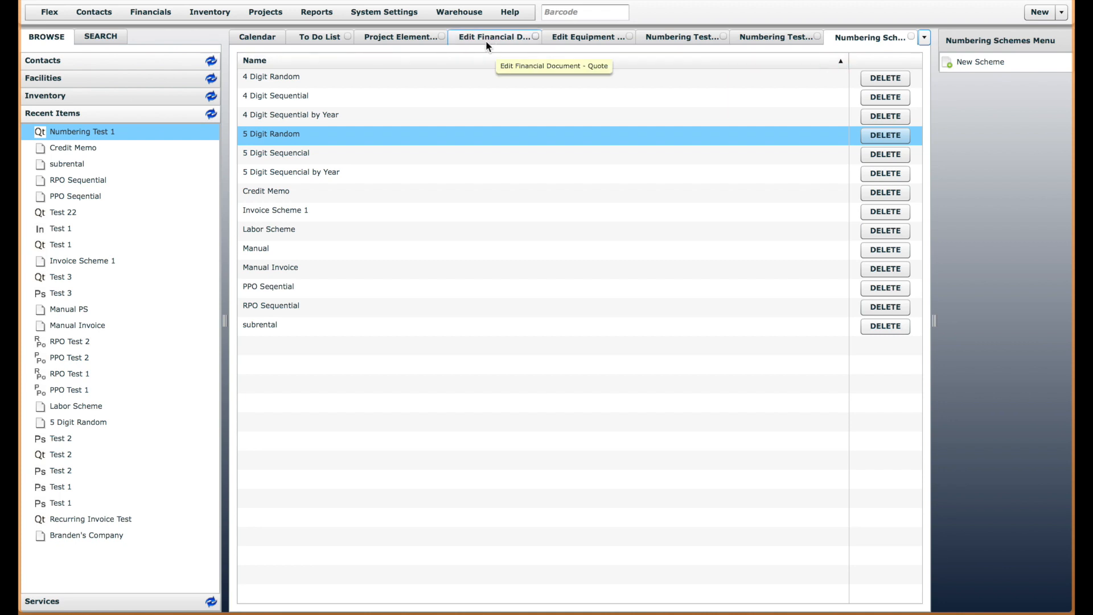
Delete the pull sheet generated from the Numbering Test 1 quote, agreeing to the deletion
left_click(683, 37)
left_click(748, 37)
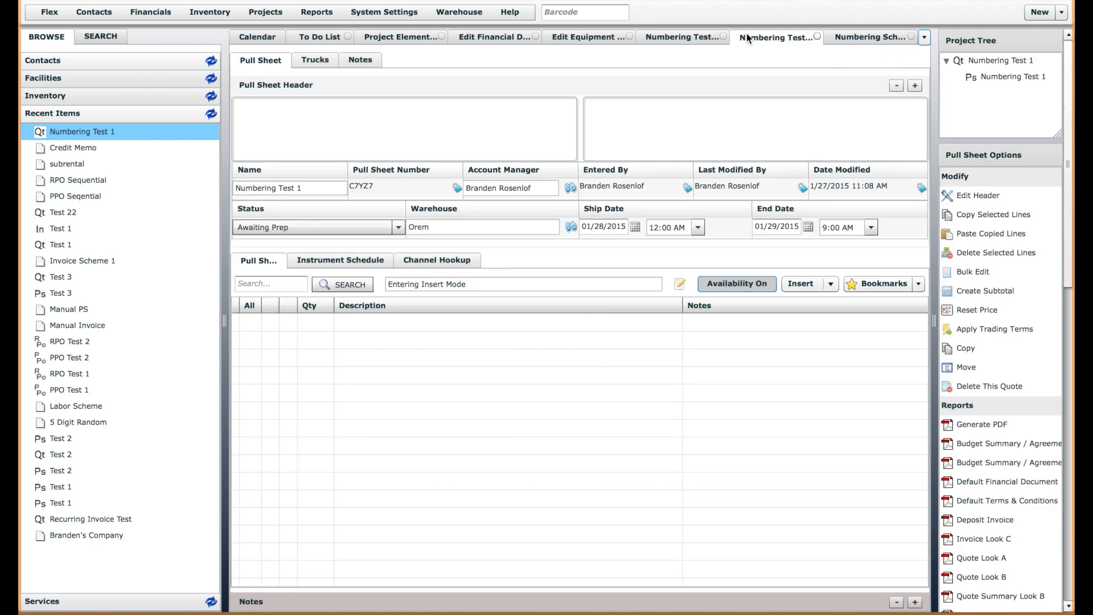
left_click(992, 366)
left_click(480, 317)
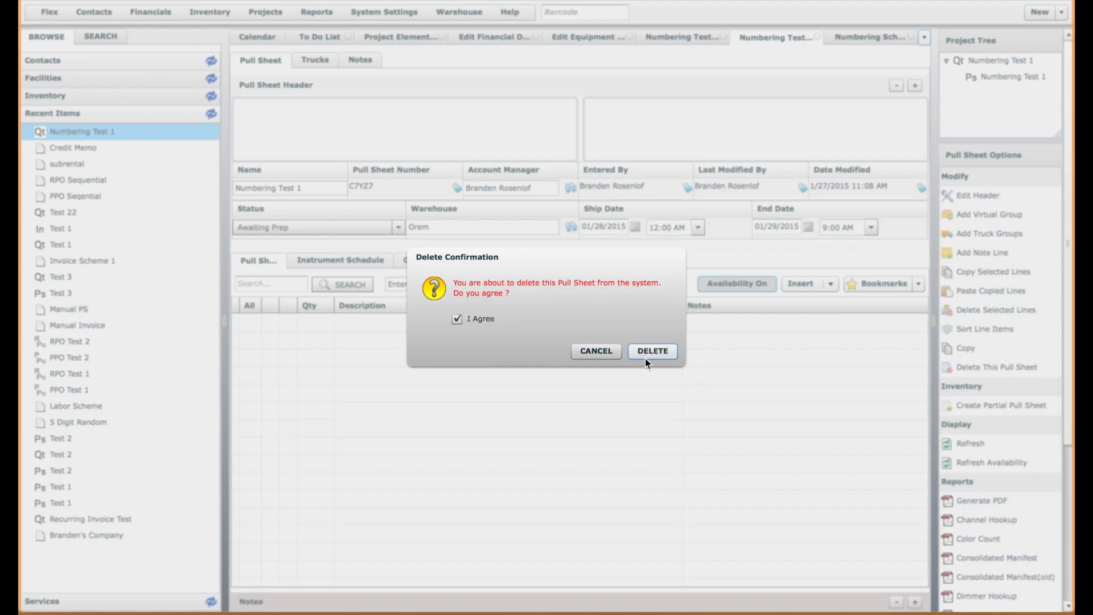
left_click(650, 352)
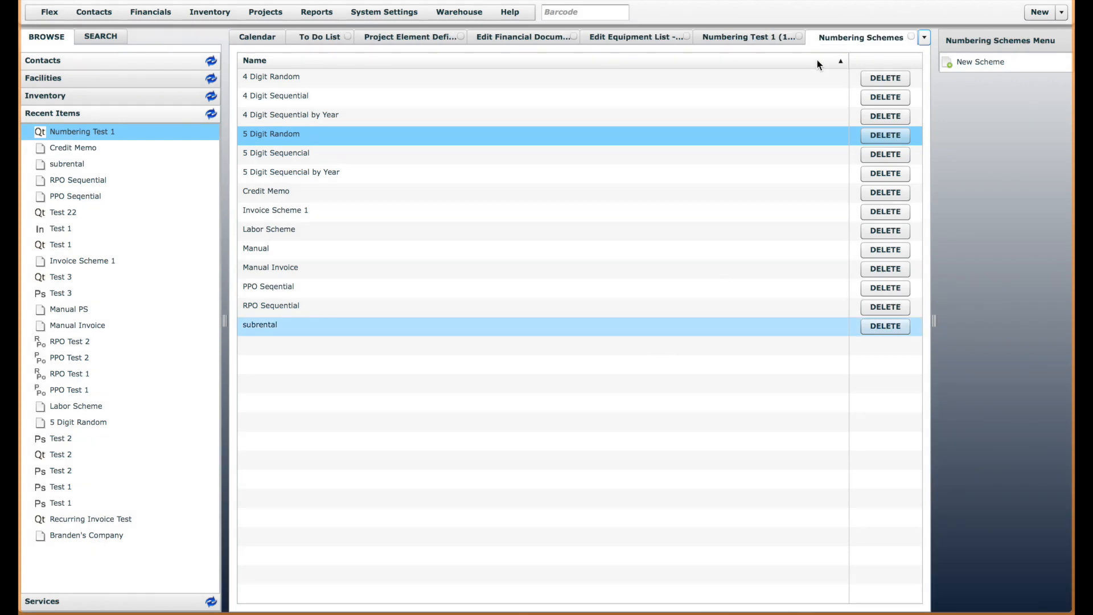
Reopen the Pull Sheet definition from the project element definitions and set its numbering scheme to Manual
left_click(757, 38)
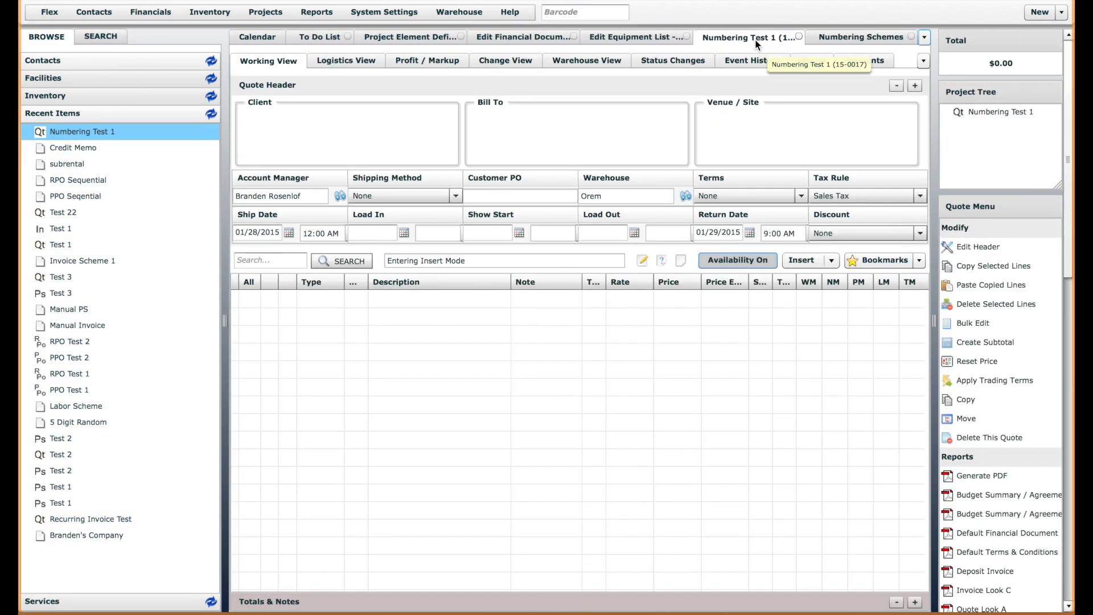
left_click(251, 13)
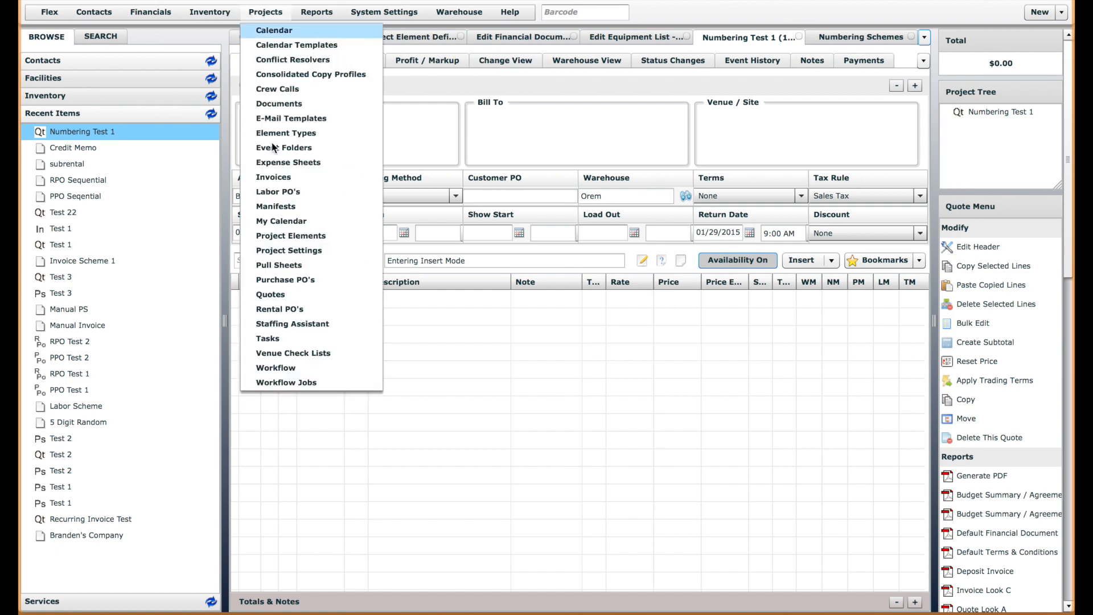
left_click(305, 236)
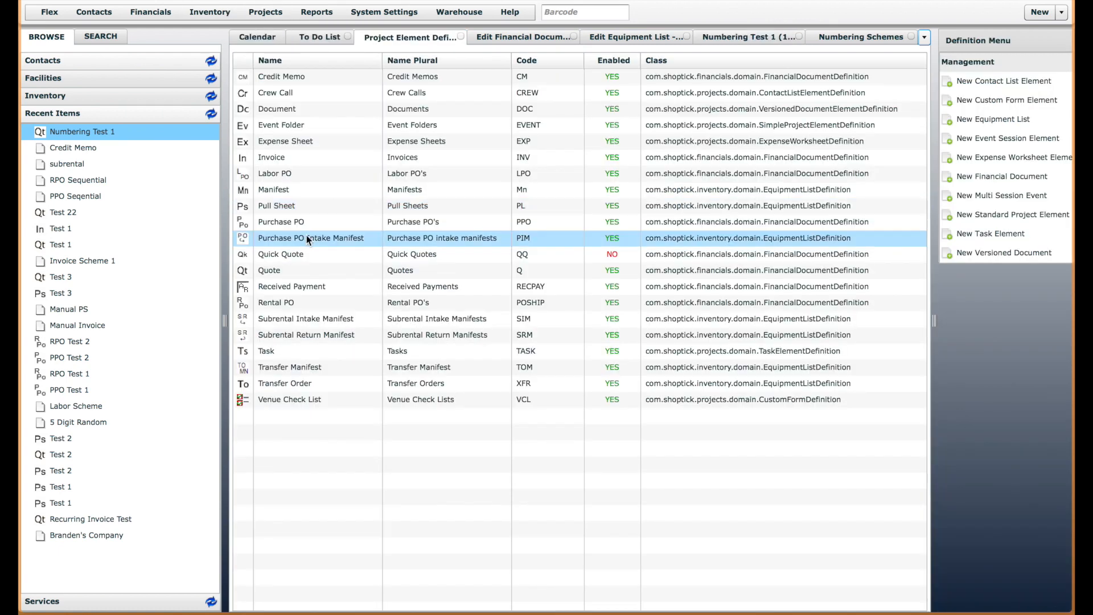
double_click(287, 206)
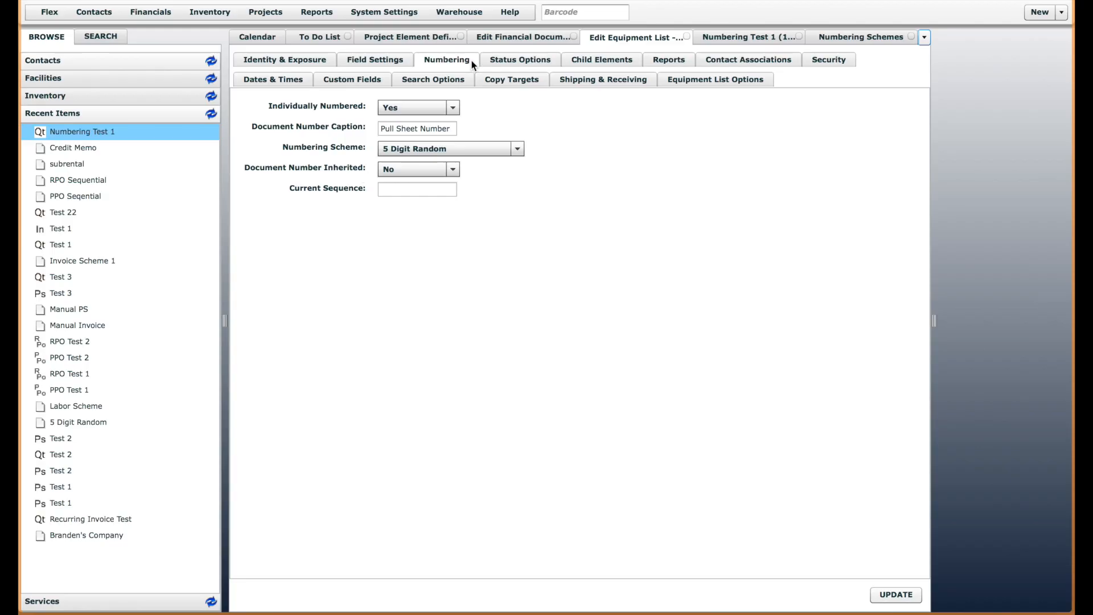
left_click(483, 149)
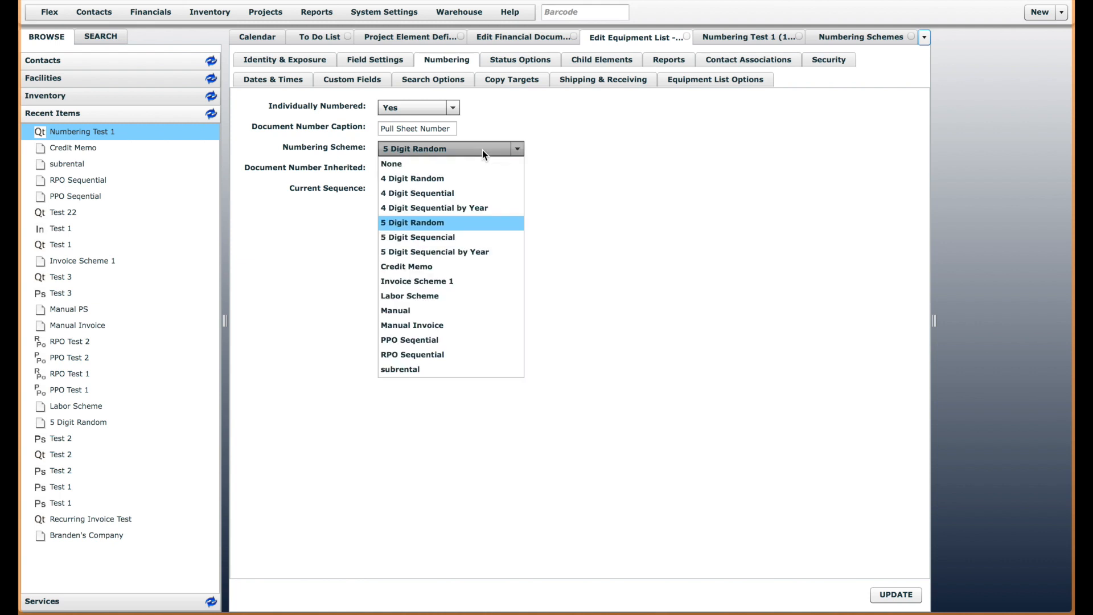
left_click(423, 312)
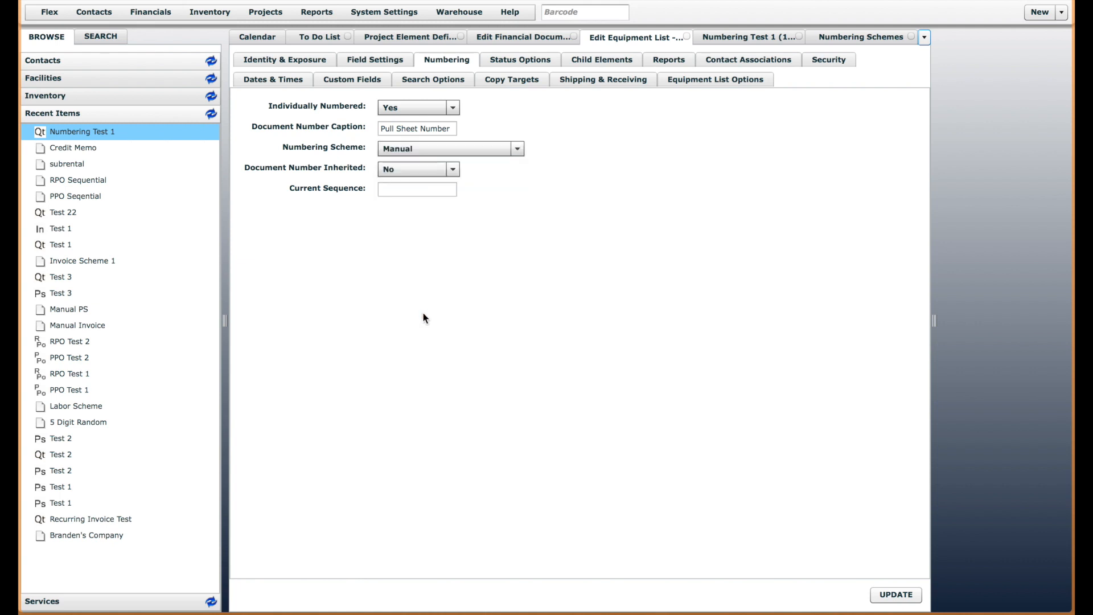
Set Document Number Inherited to Yes in the Pull Sheet definition's numbering settings
left_click(438, 169)
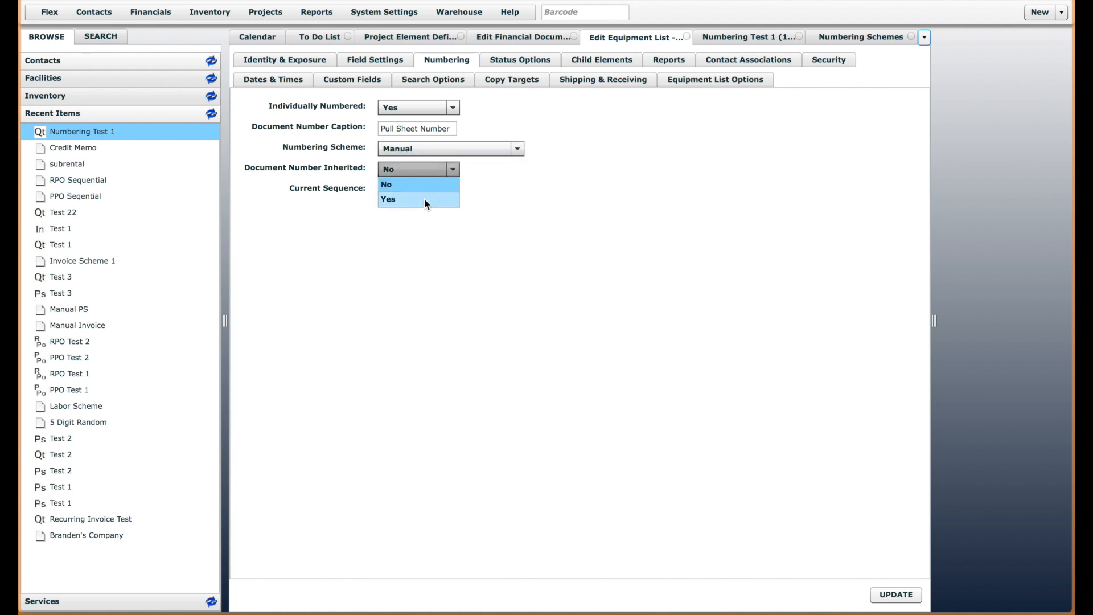
left_click(394, 200)
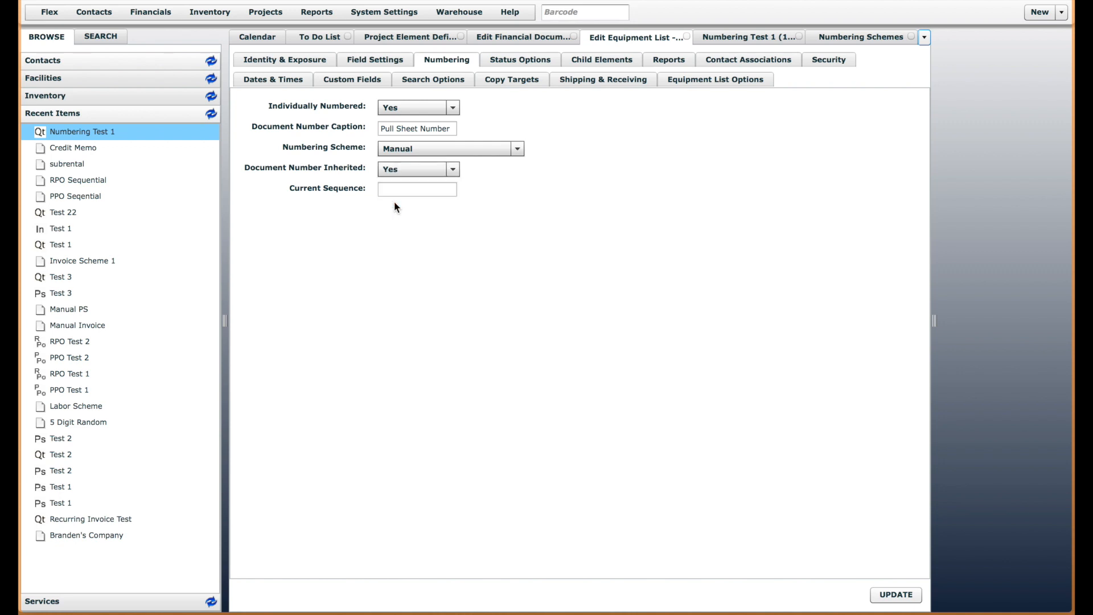
left_click(453, 169)
left_click(445, 176)
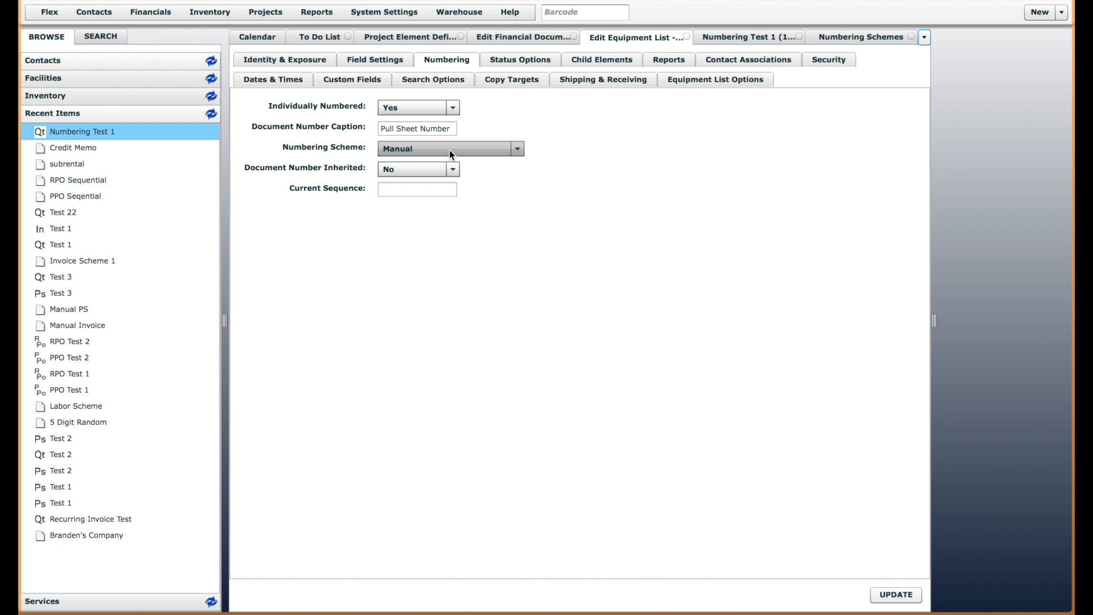
left_click(450, 169)
left_click(432, 197)
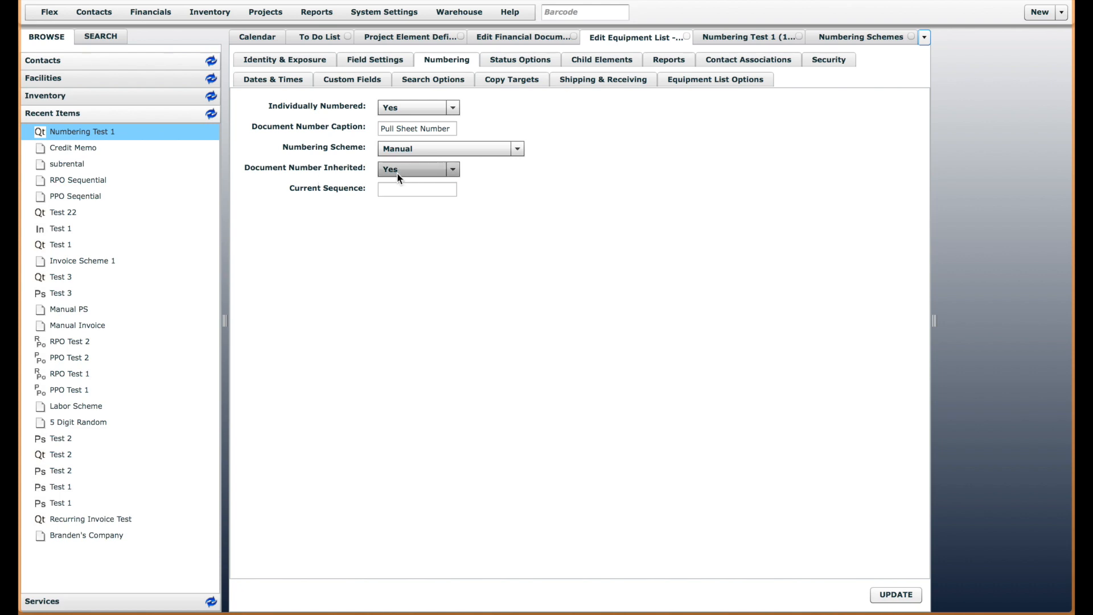
Save the Pull Sheet definition's numbering settings and generate a pull sheet from the Numbering Test 1 quote
left_click(898, 593)
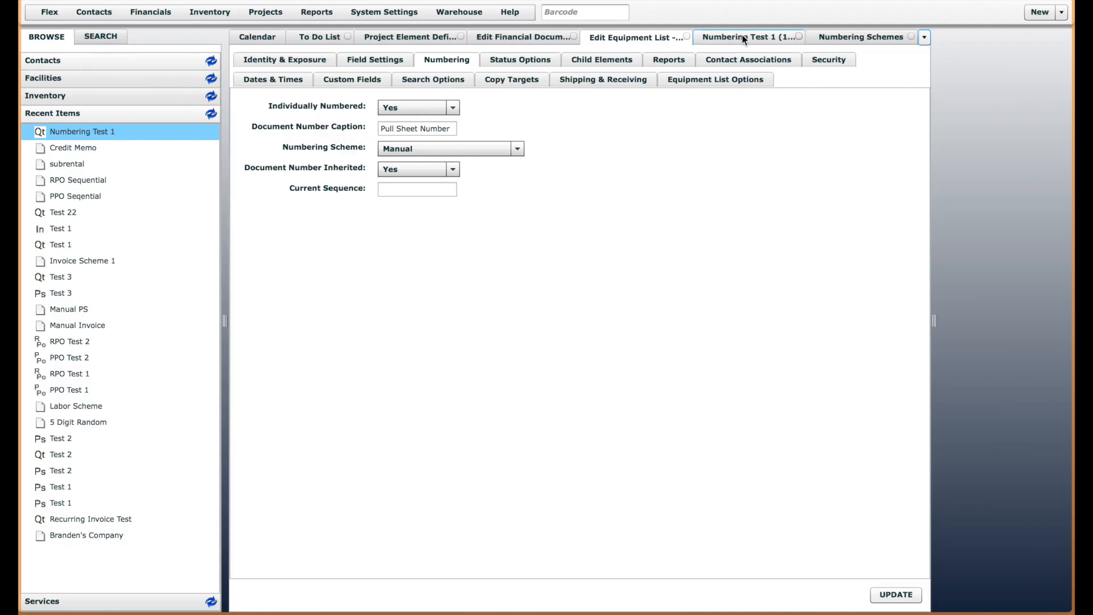
left_click(742, 38)
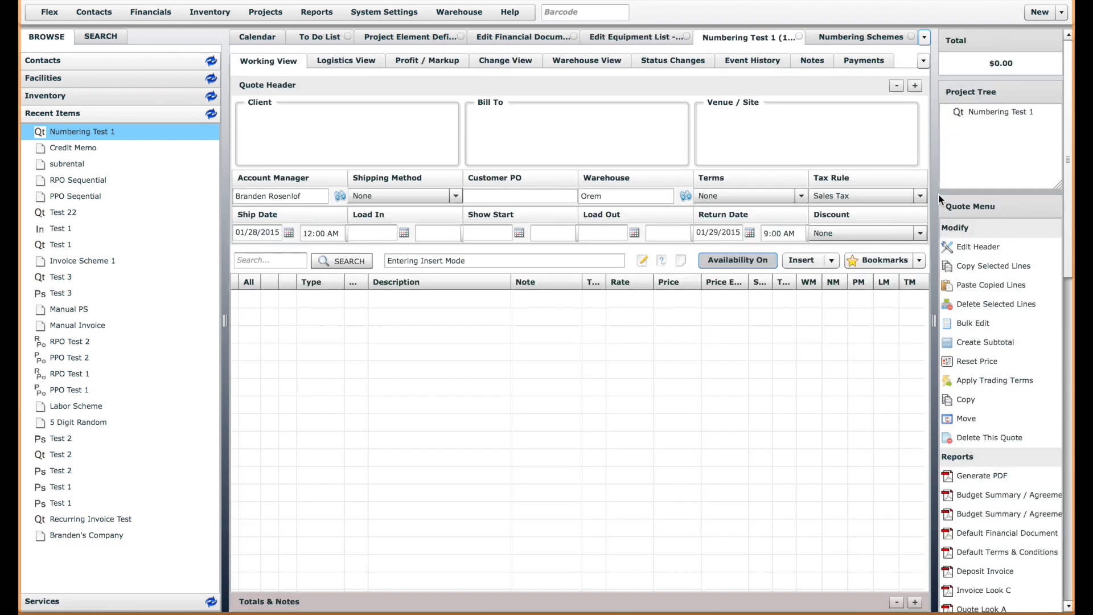
left_click_drag(1067, 225, 1065, 489)
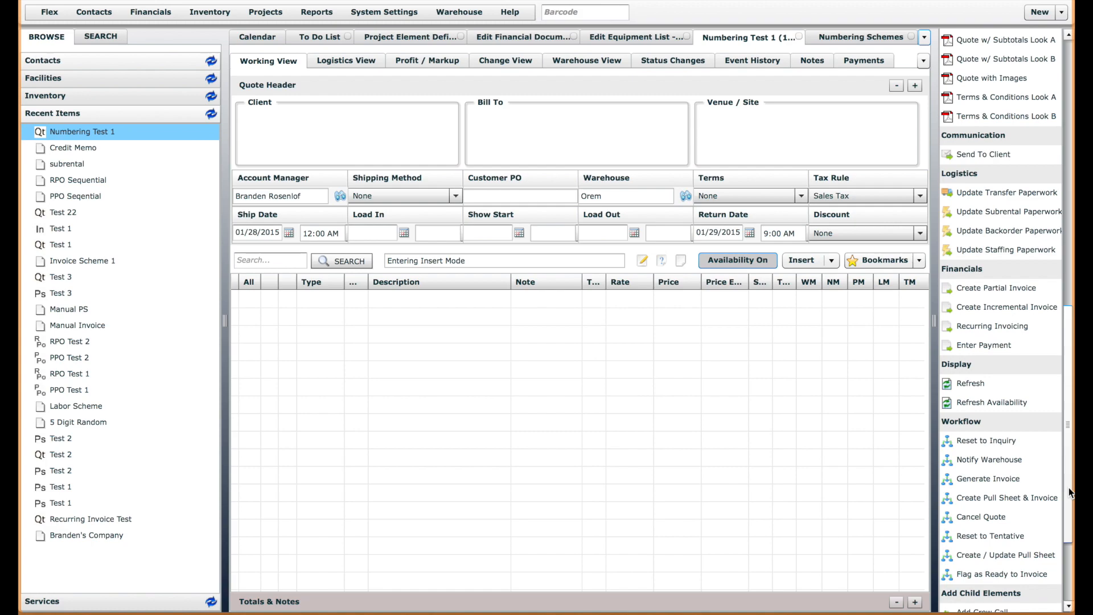
left_click(997, 556)
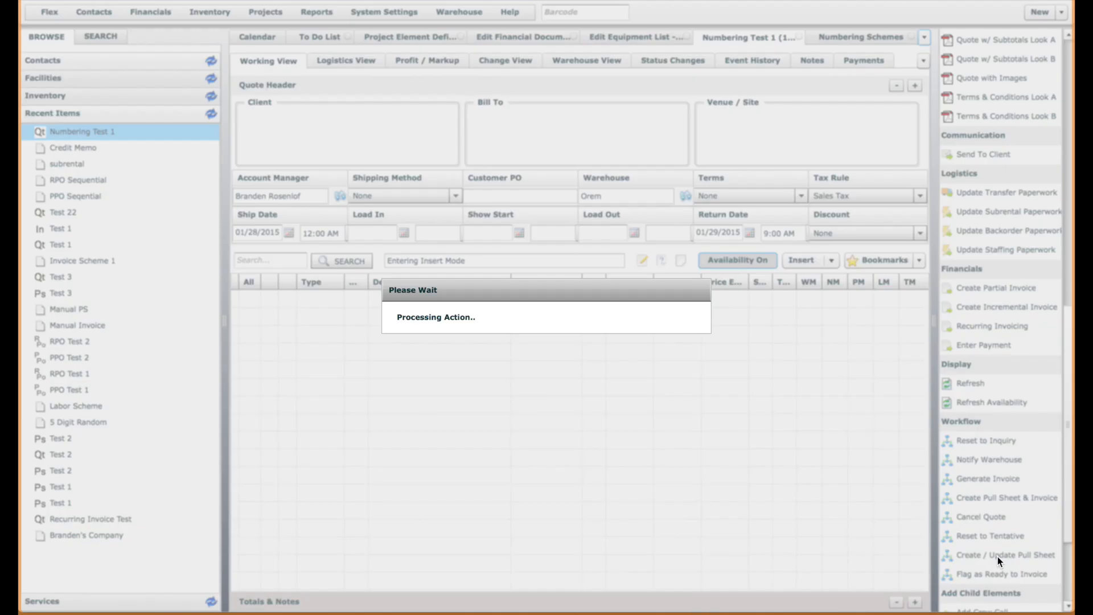
left_click(743, 493)
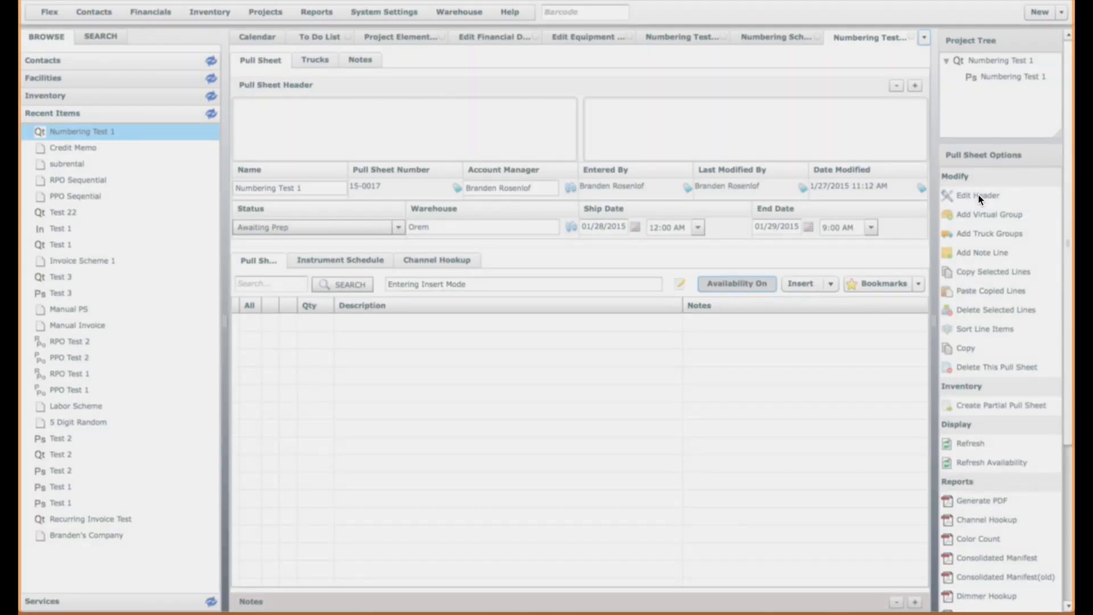
Check the pull sheet number in the new pull sheet's header and close the header without changes
left_click(970, 195)
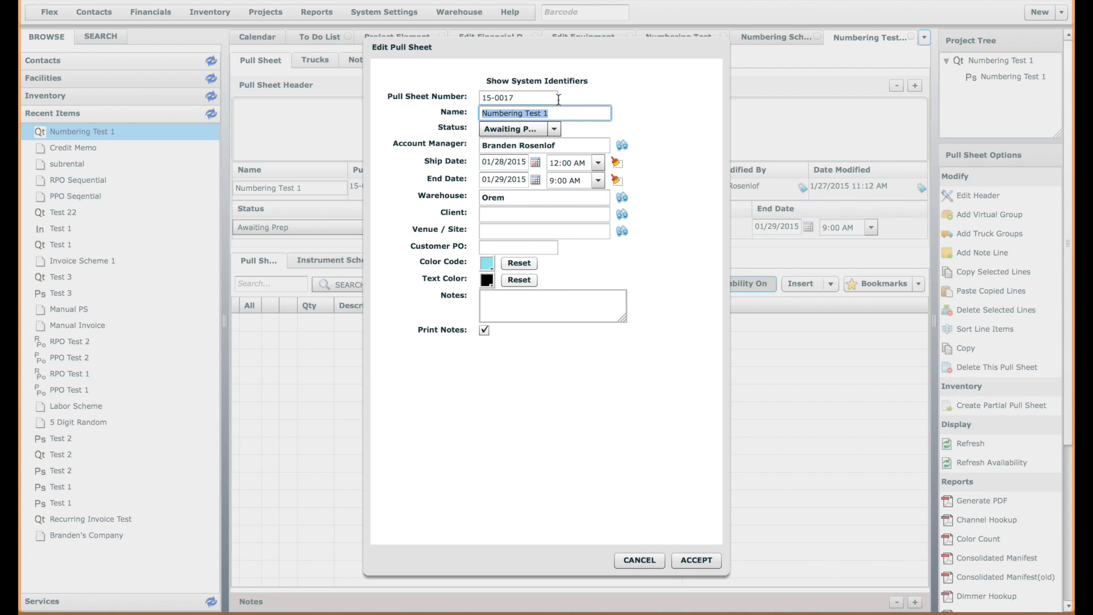
left_click(545, 98)
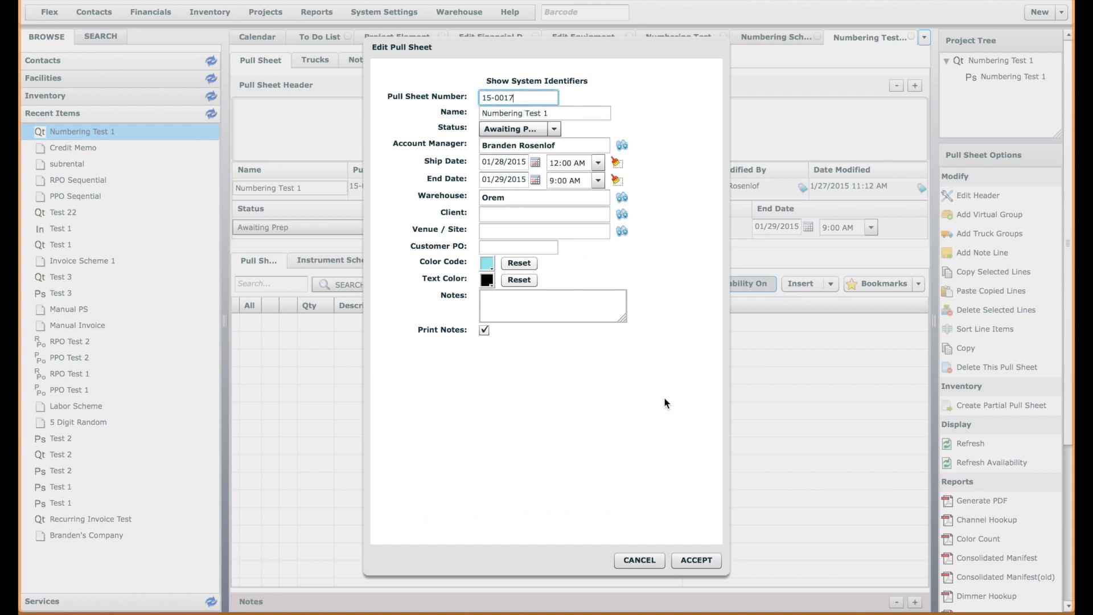
left_click(642, 561)
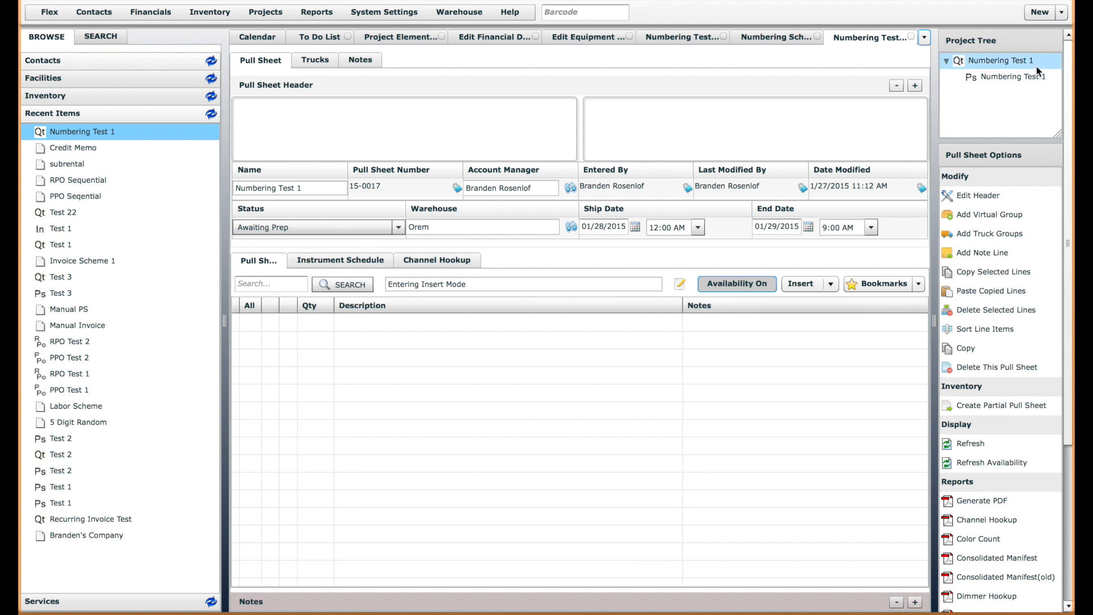
left_click(1003, 76)
left_click(991, 60)
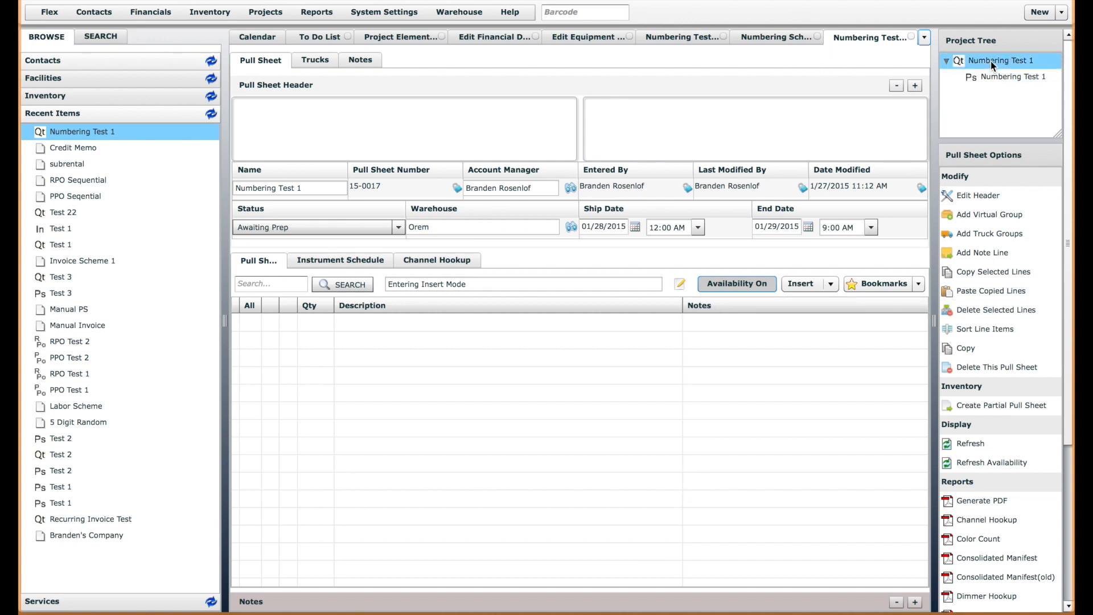
left_click(995, 73)
left_click(992, 104)
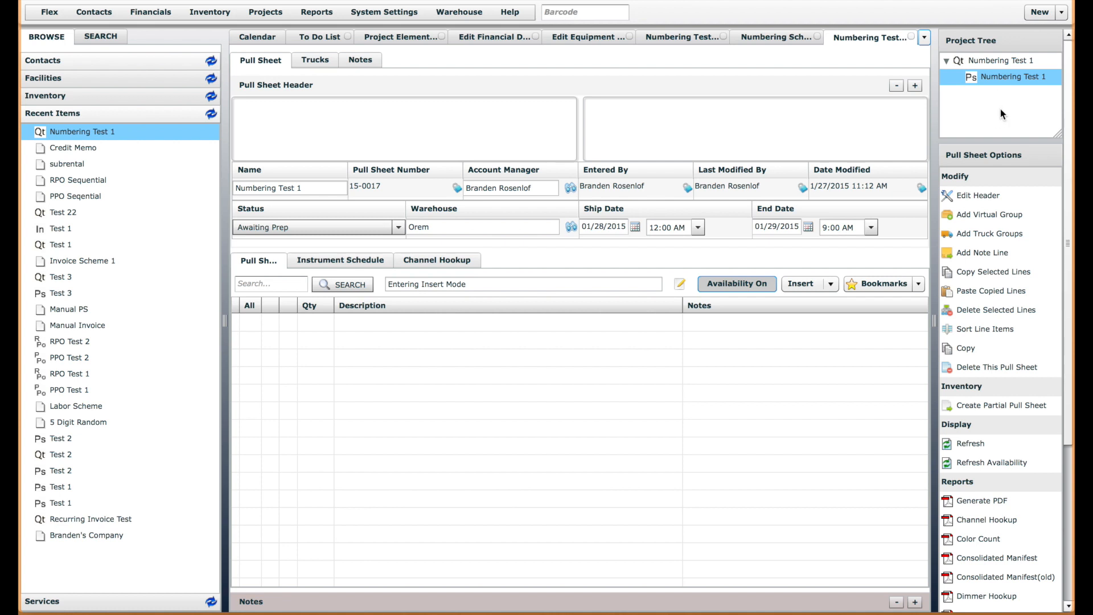
Reload the Numbering Test 1 pull sheet, try appending -1 to its pull sheet number in the header, and cancel the edit
left_click(1002, 78)
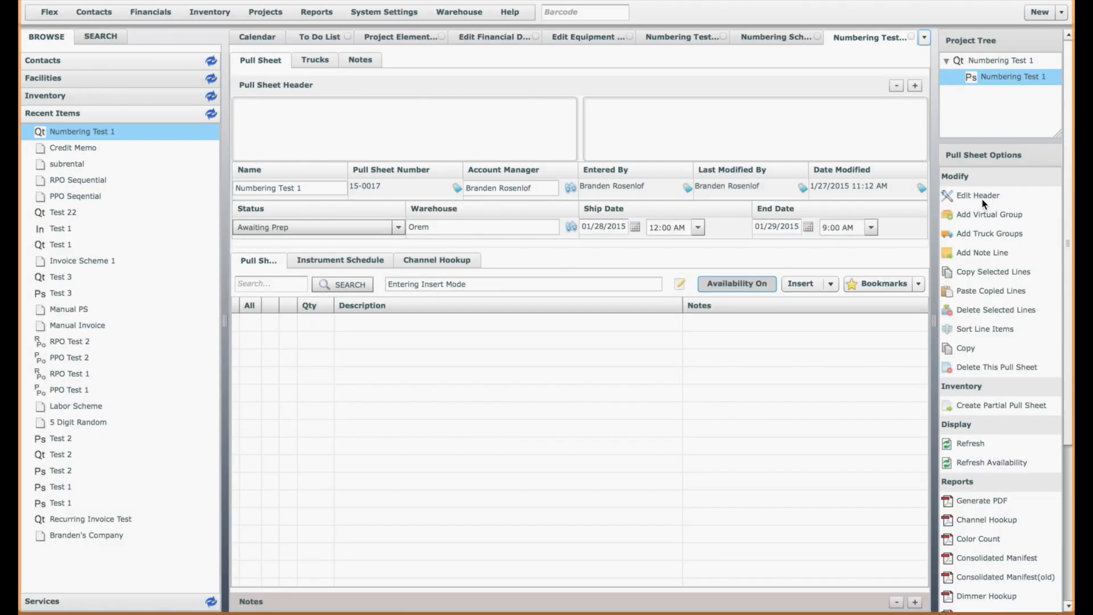
left_click(976, 196)
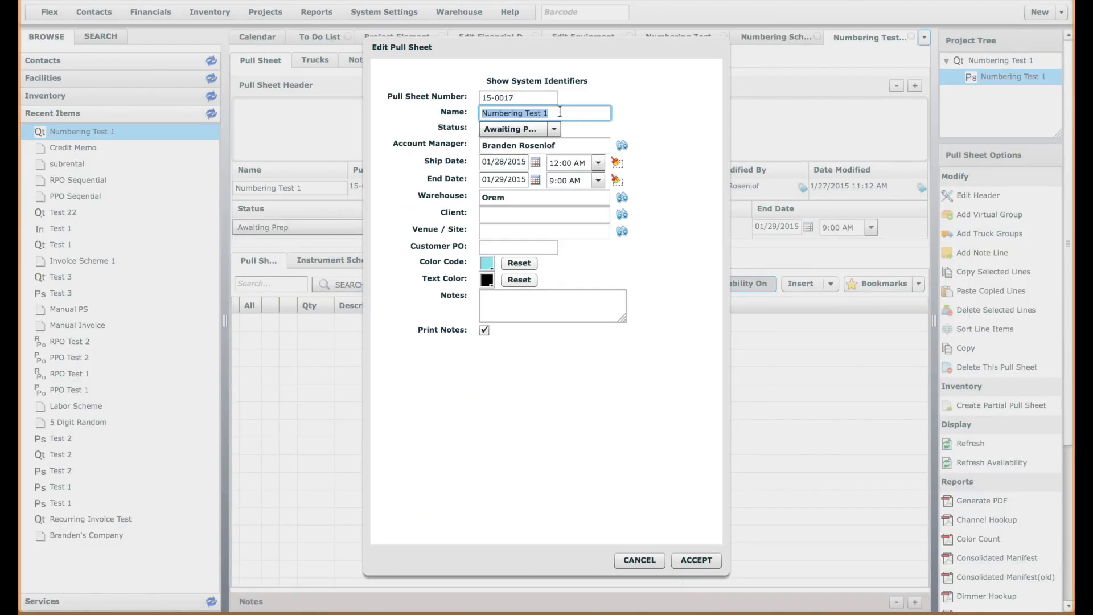
left_click(545, 97)
type("-1")
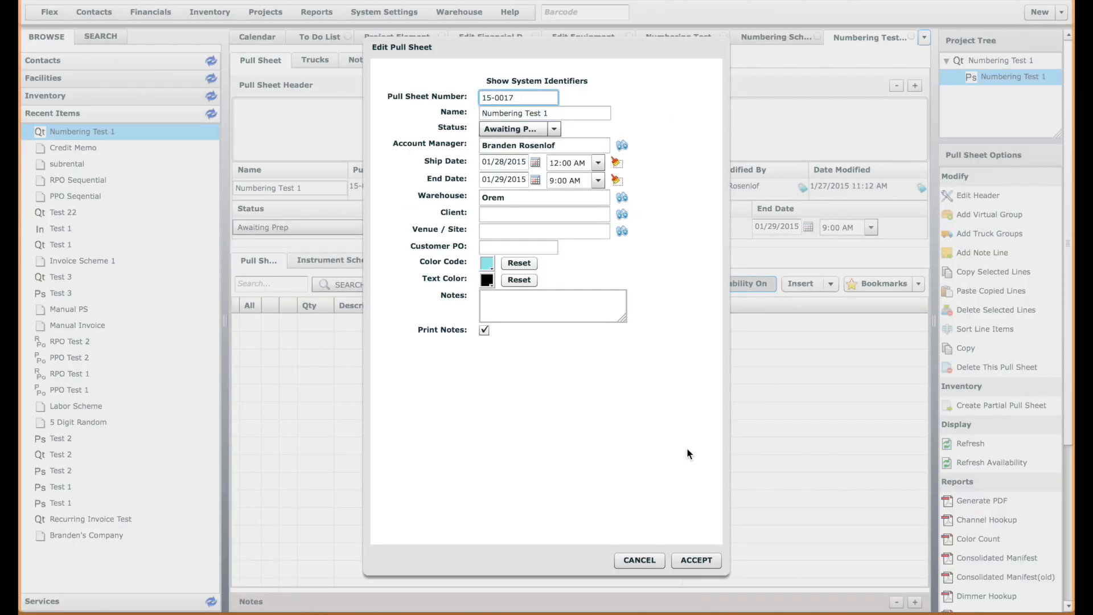
left_click(639, 560)
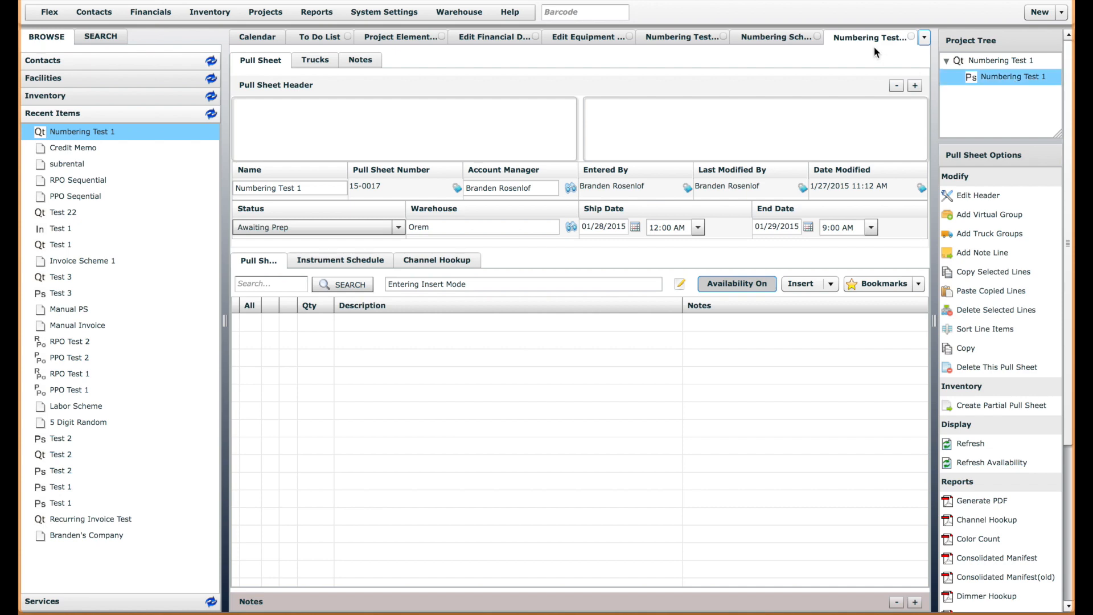
Recheck the Pull Sheet definition's numbering settings, and examine the Invoice definition's numbering settings and available schemes without changing them
left_click(586, 40)
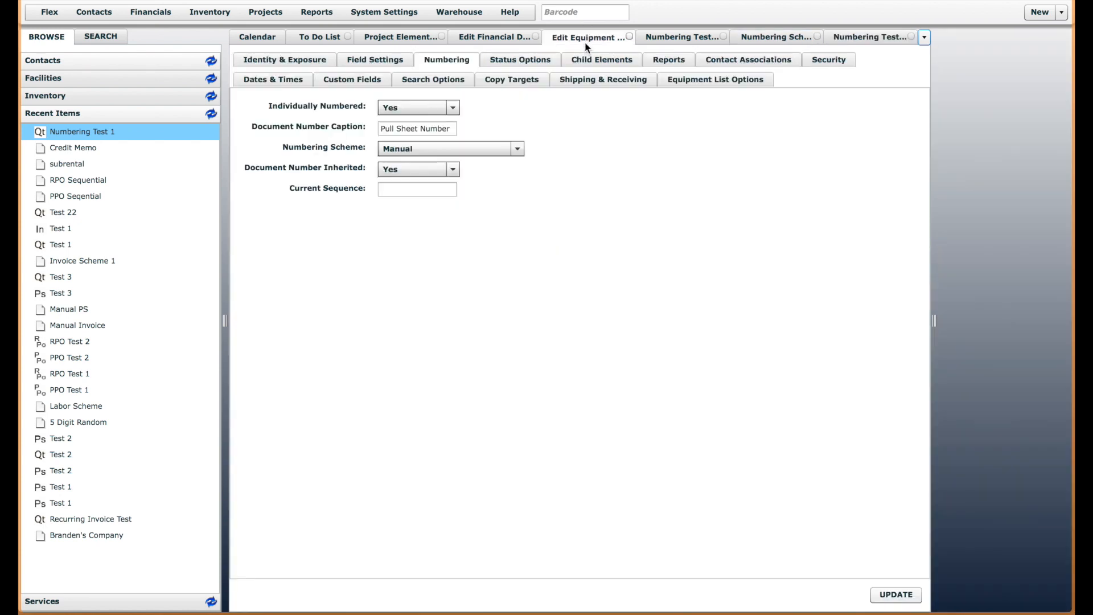
left_click(861, 36)
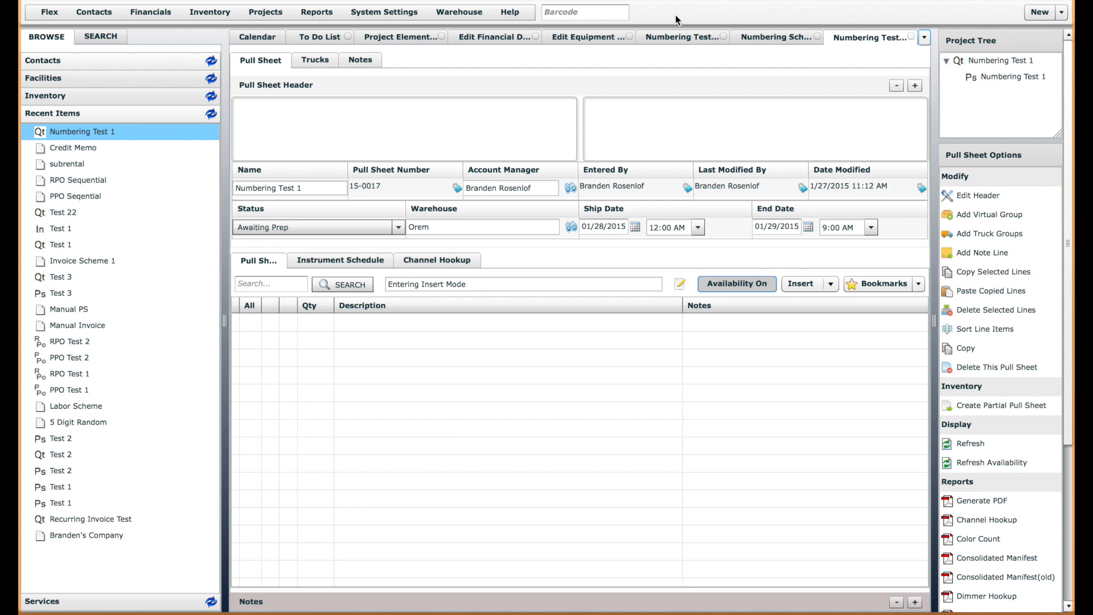
left_click(252, 16)
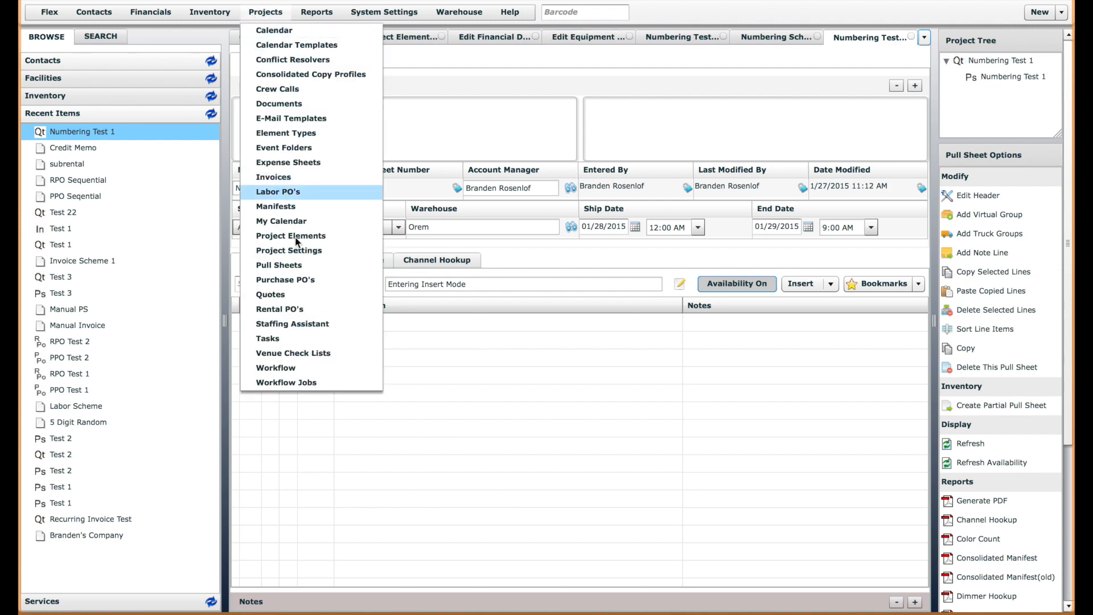
left_click(286, 236)
left_click(286, 238)
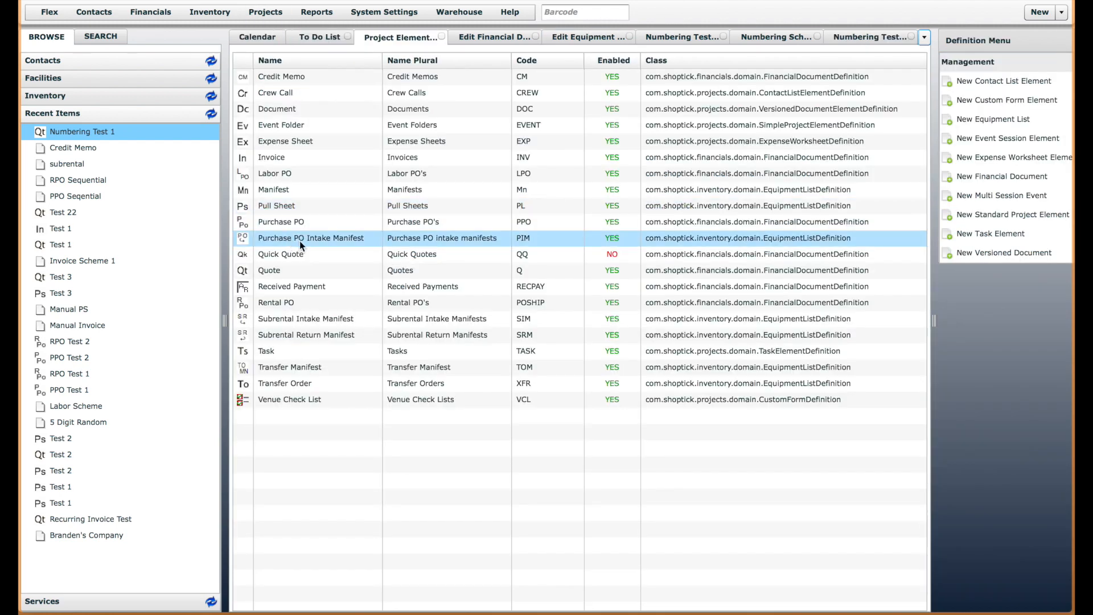
left_click(281, 159)
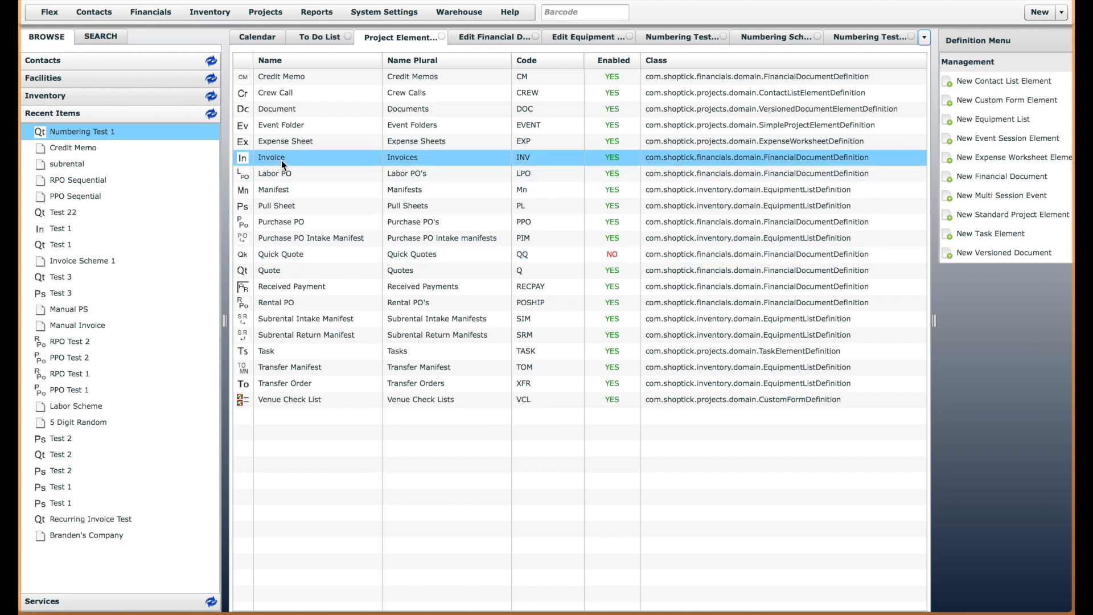
double_click(432, 163)
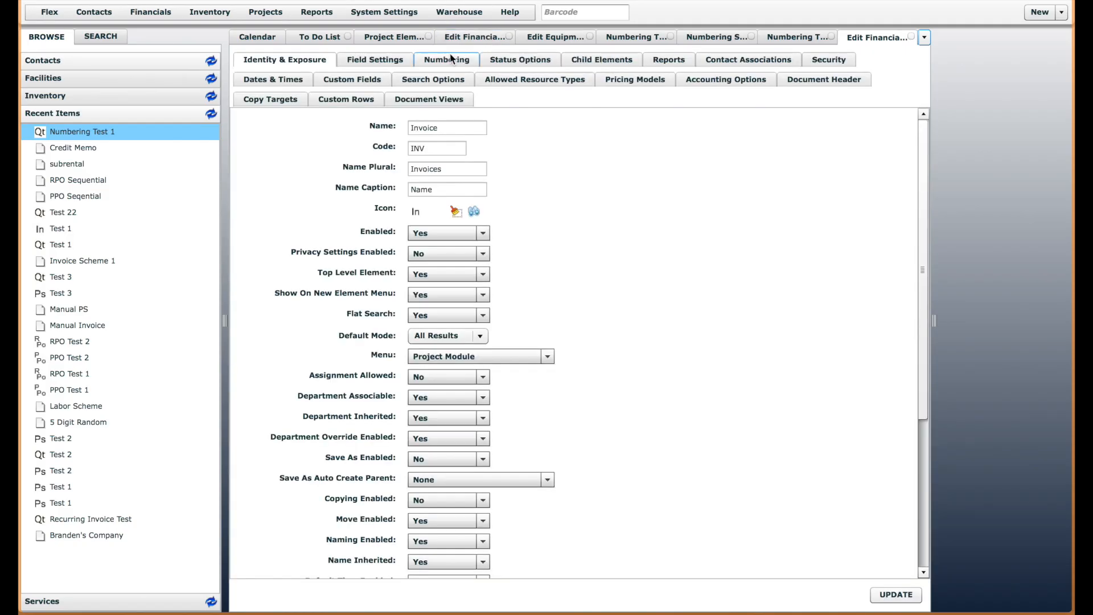
left_click(444, 61)
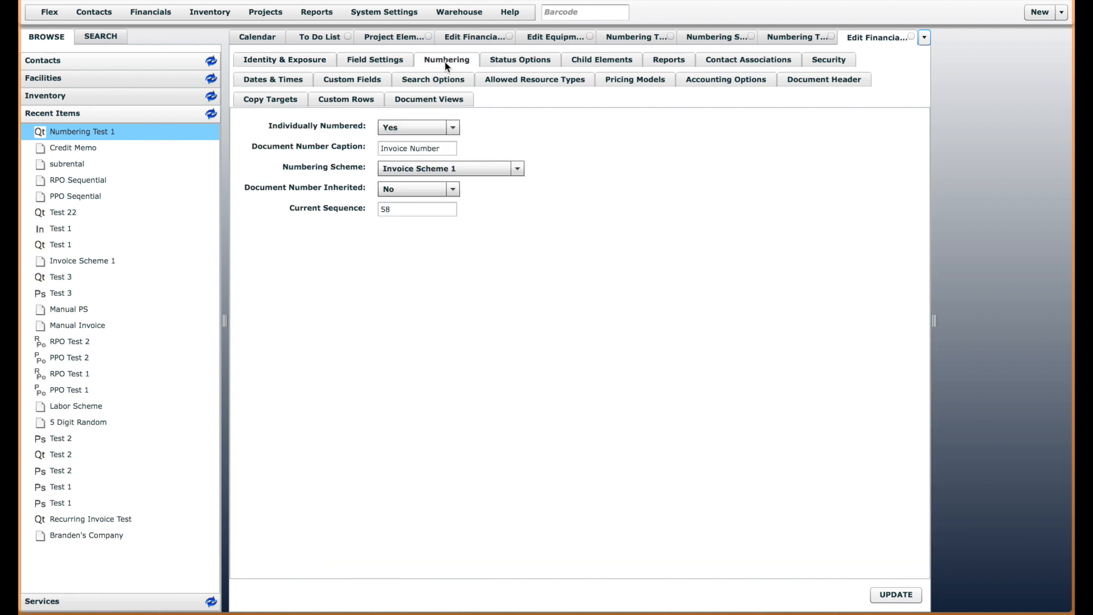
left_click(453, 170)
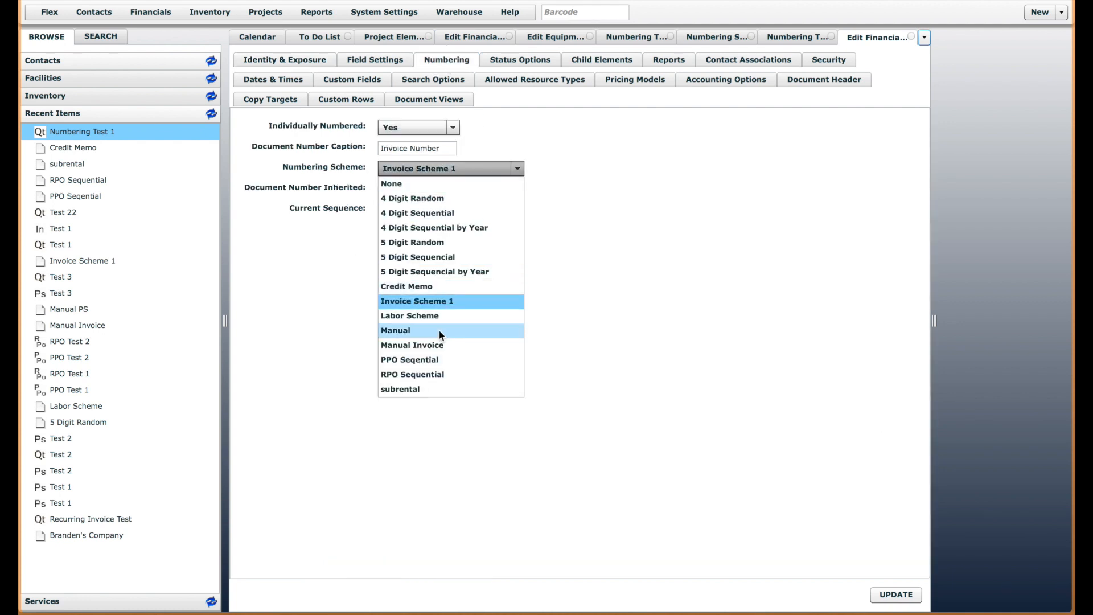
left_click(589, 308)
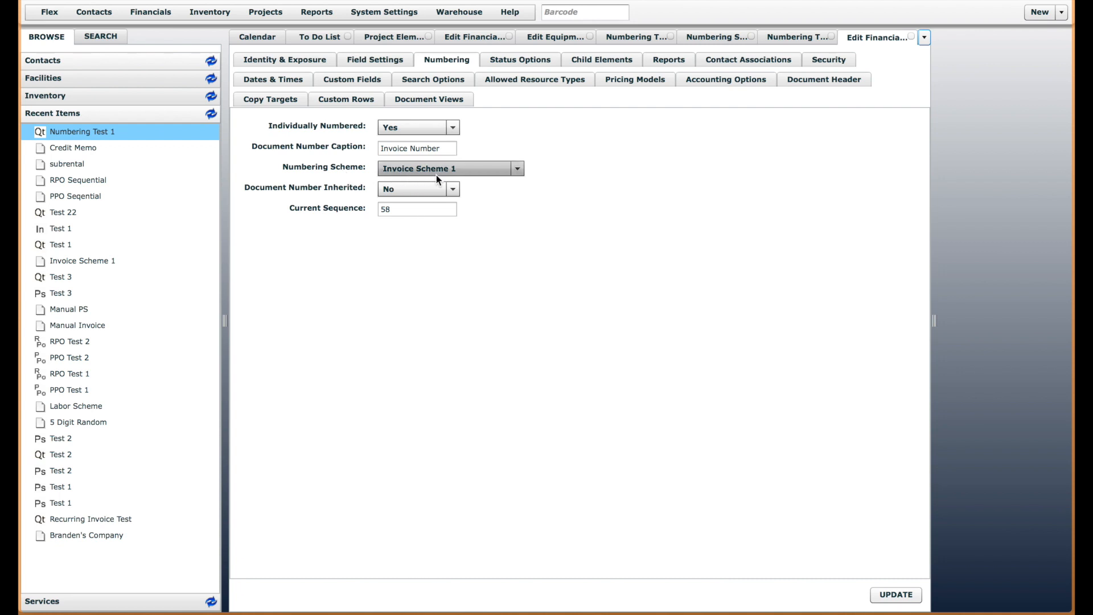
Open Invoice Scheme 1 from the numbering schemes list and review its name, basic scheme options and custom prefix without changes
left_click(712, 39)
left_click(275, 210)
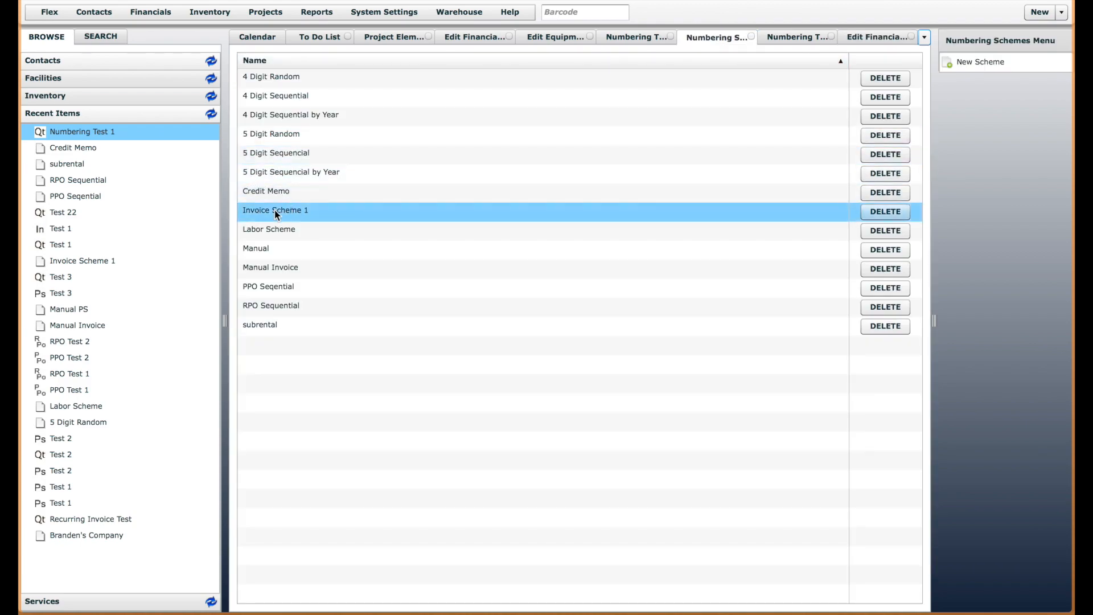
double_click(274, 211)
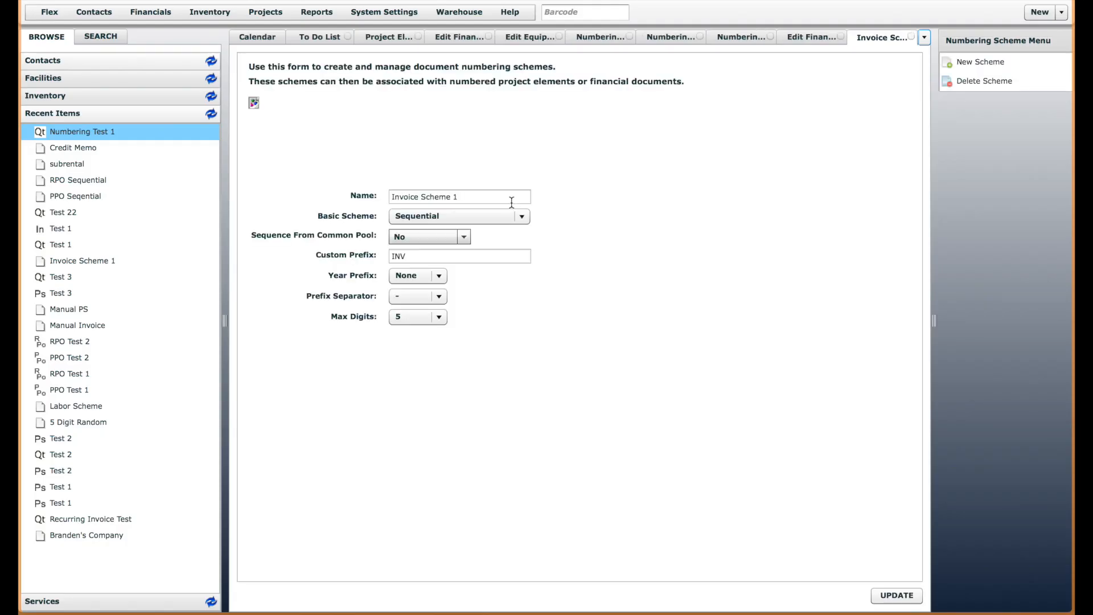
left_click(451, 256)
left_click(463, 196)
left_click(475, 217)
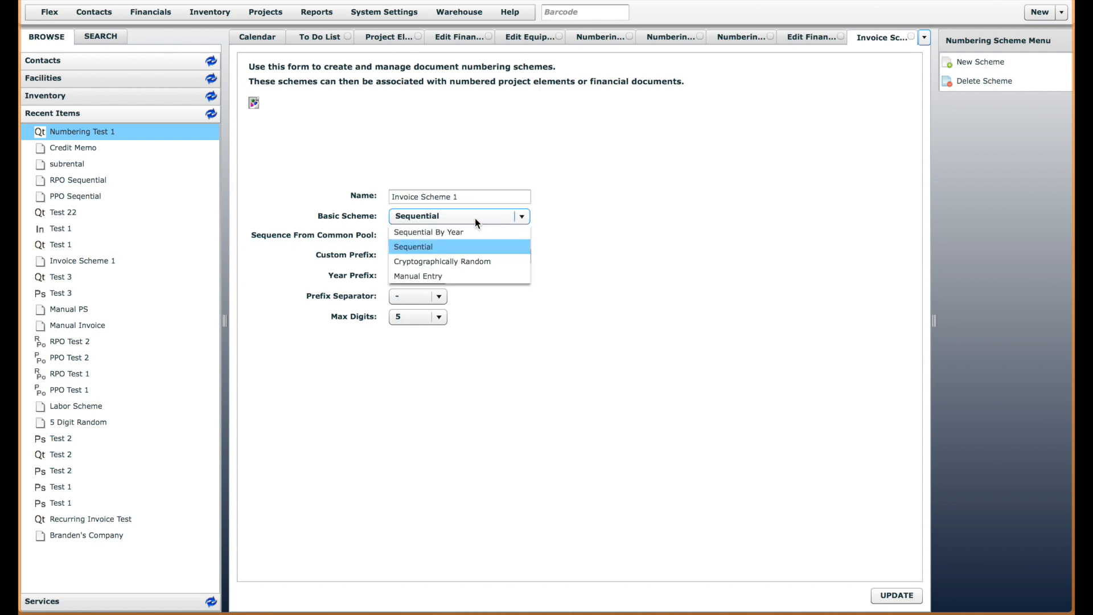
left_click(475, 217)
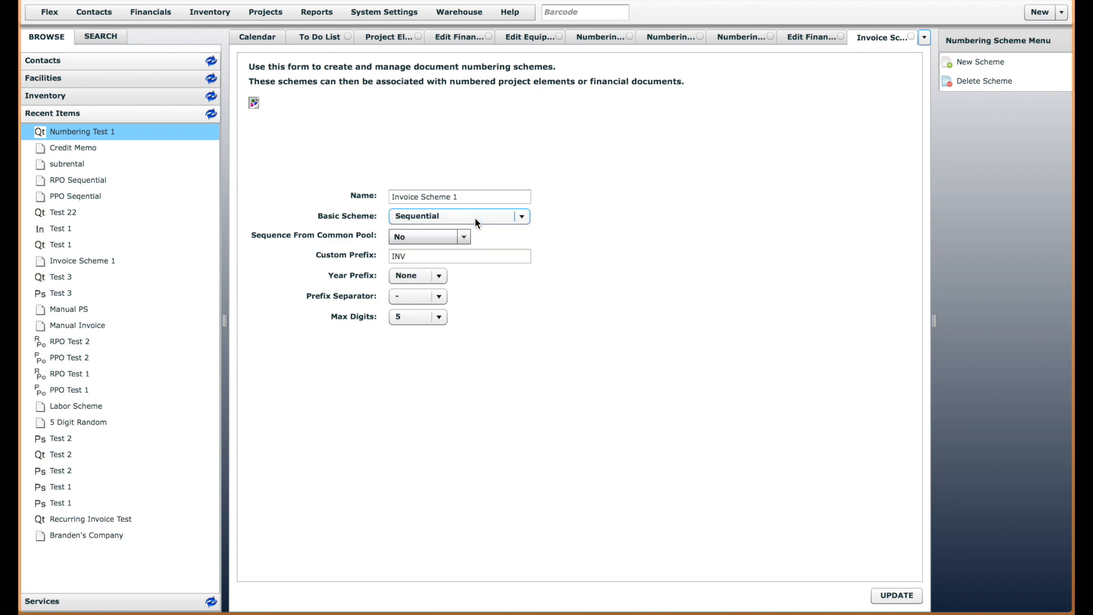
left_click(428, 255)
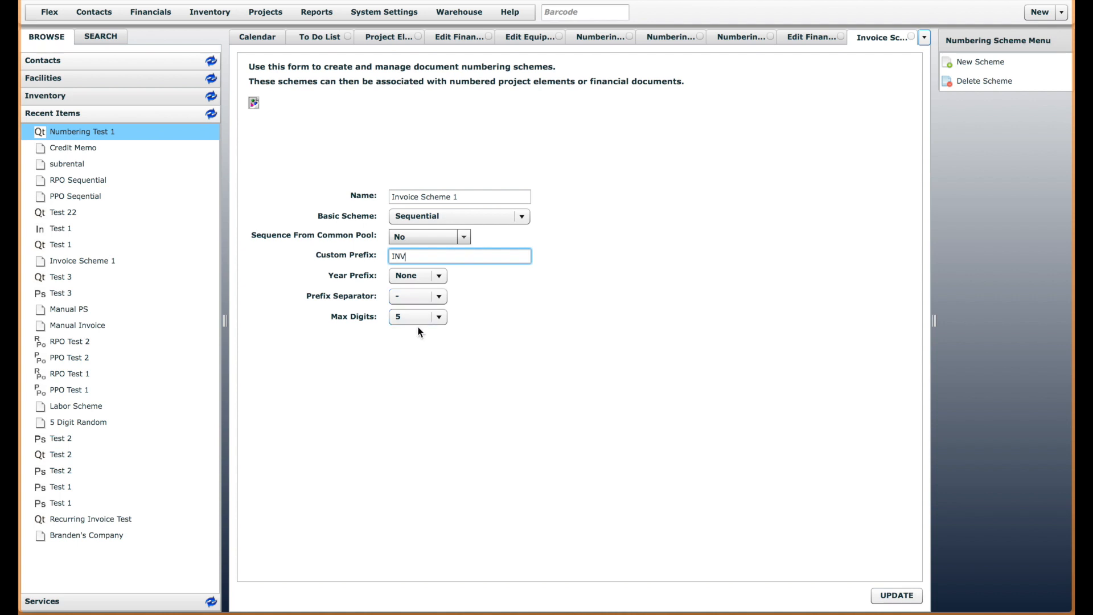
Add one Computer Kit from the Computers inventory group to the Numbering Test 1 quote
left_click(672, 39)
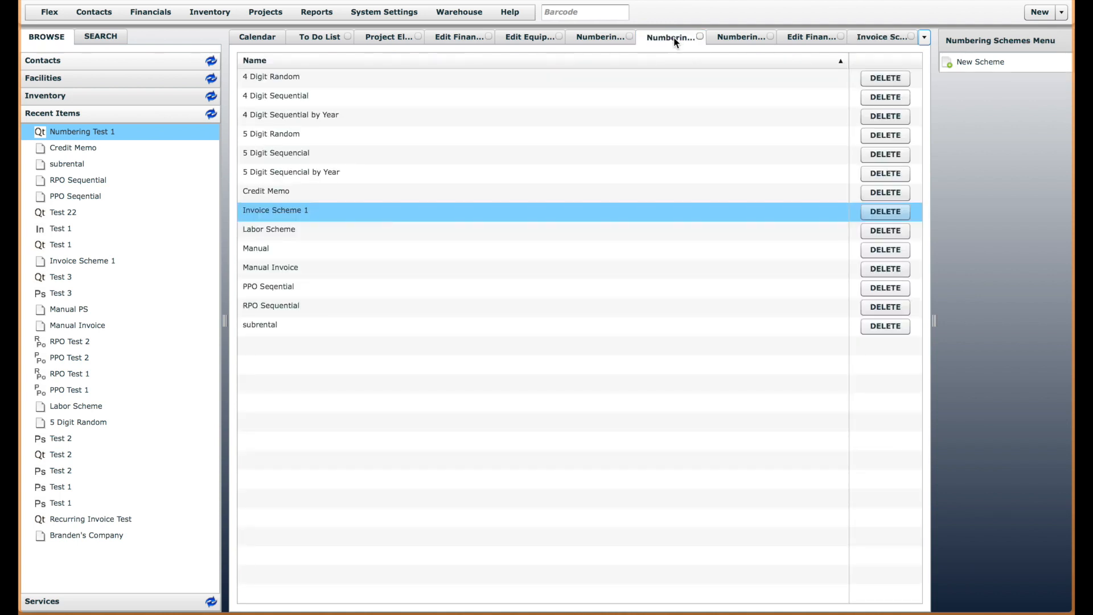
left_click(720, 39)
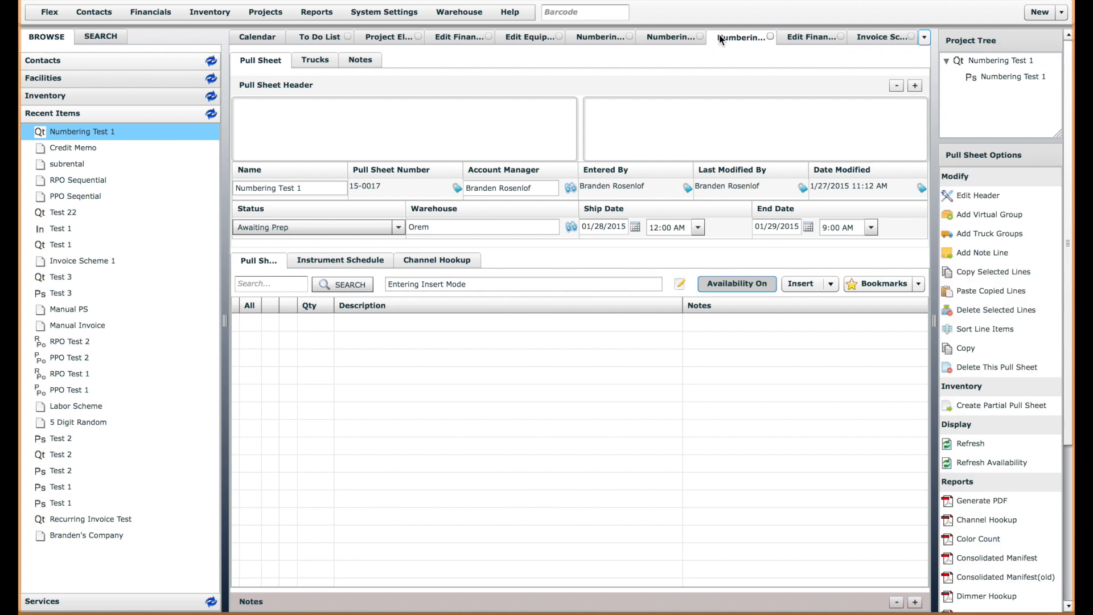
left_click(594, 37)
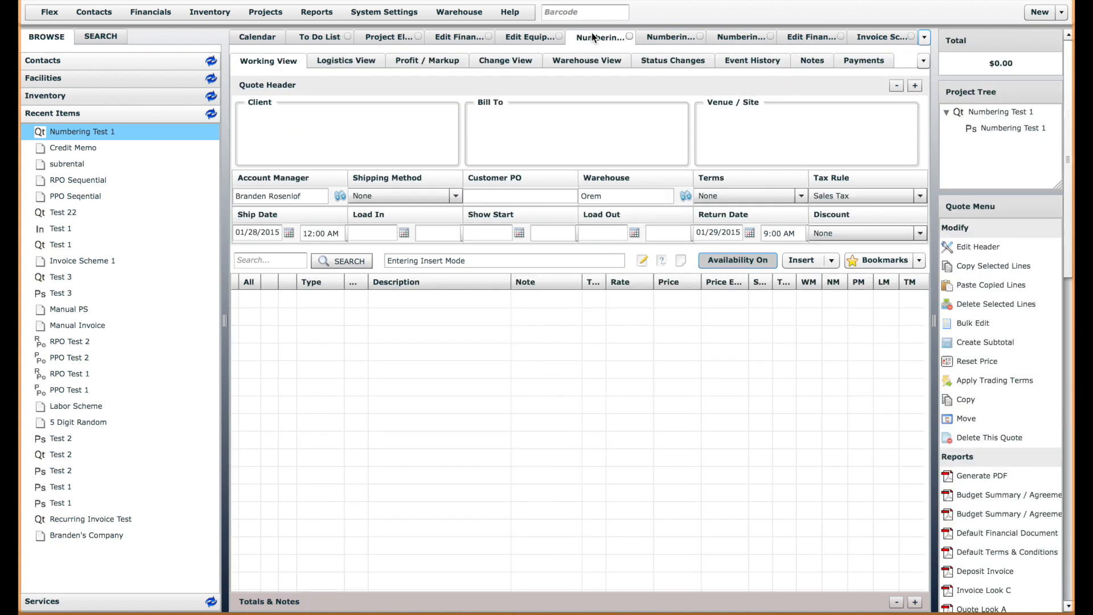
left_click(1071, 448)
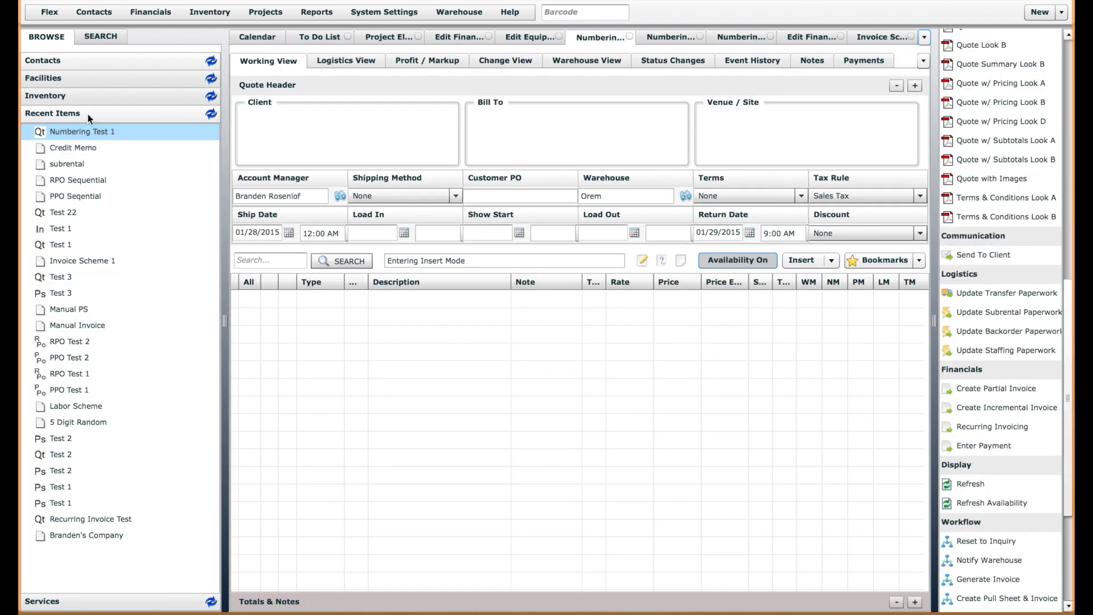
left_click(76, 97)
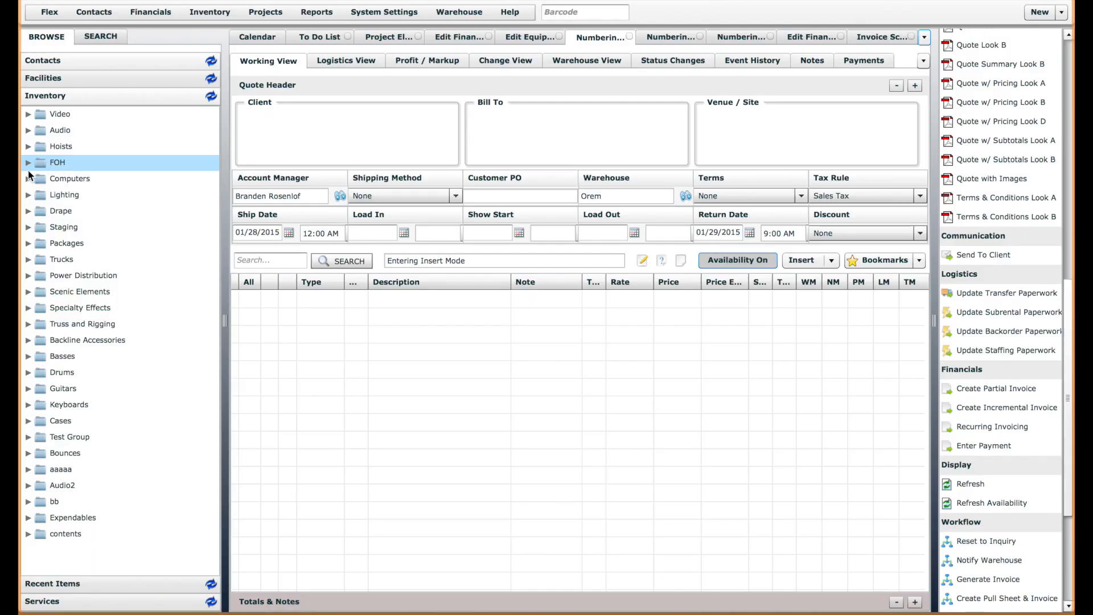
left_click(29, 179)
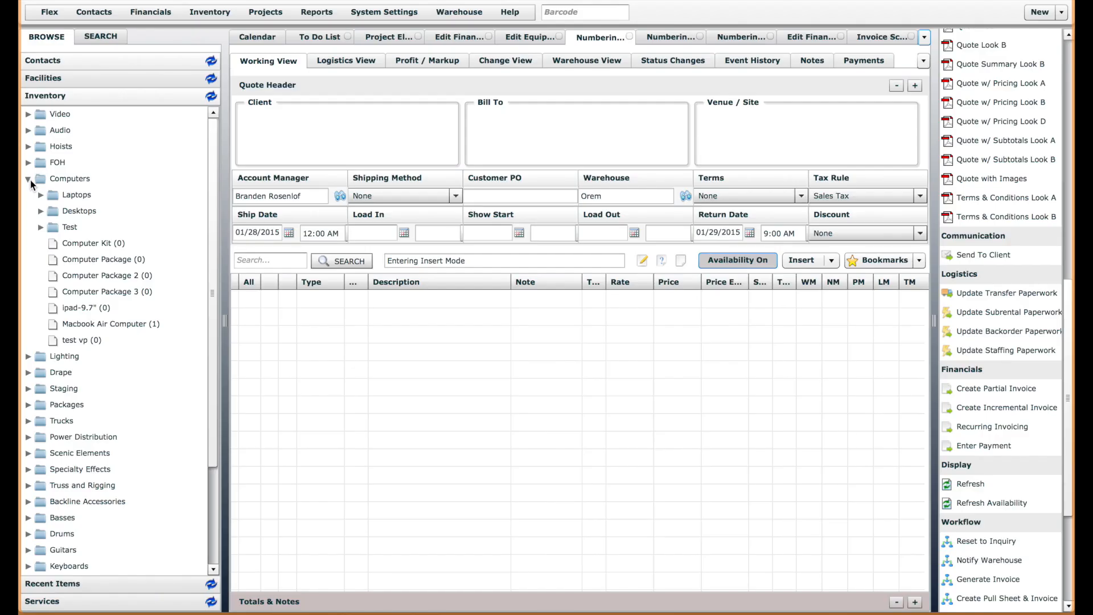
left_click_drag(88, 245, 419, 330)
key("Return")
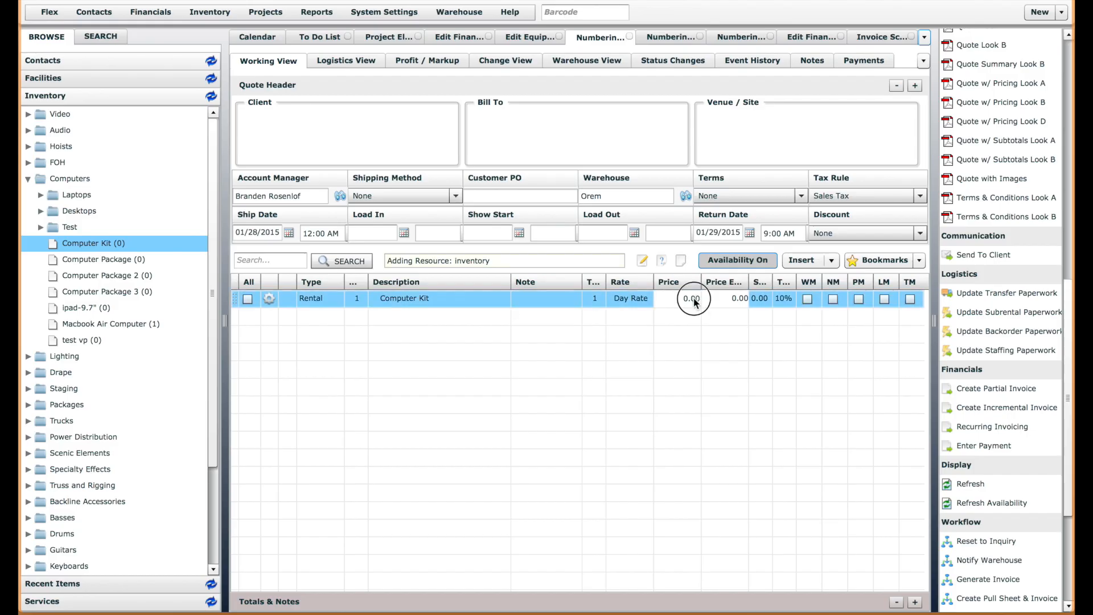
Set the price of the quote's Computer Kit line to 4.00
left_click(678, 298)
type("4")
key("Return")
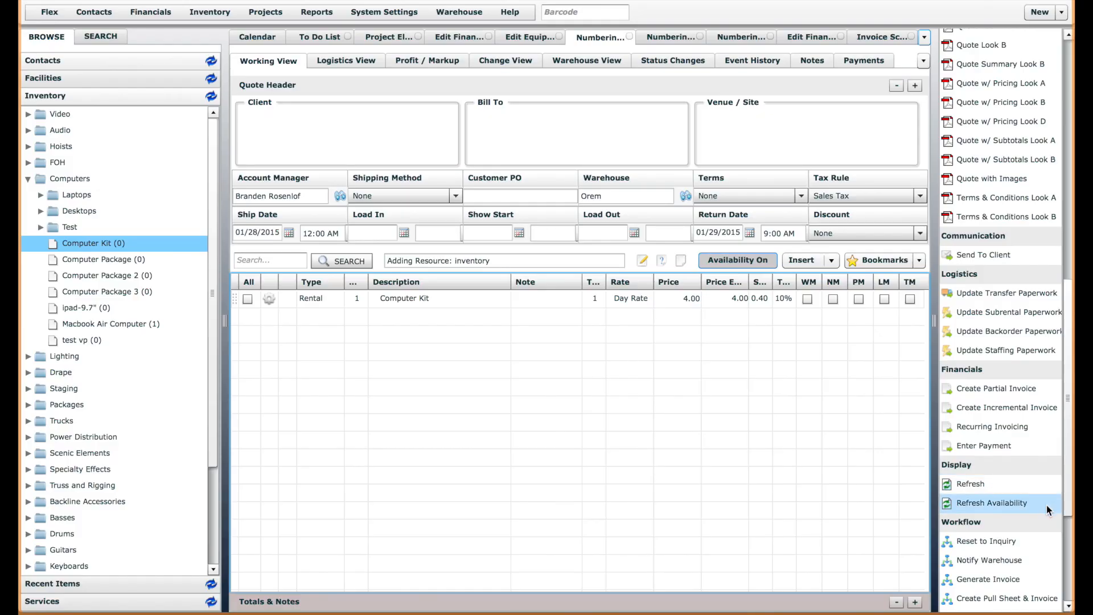
Generate an invoice from the Numbering Test 1 quote and confirm the workflow action
left_click(1067, 532)
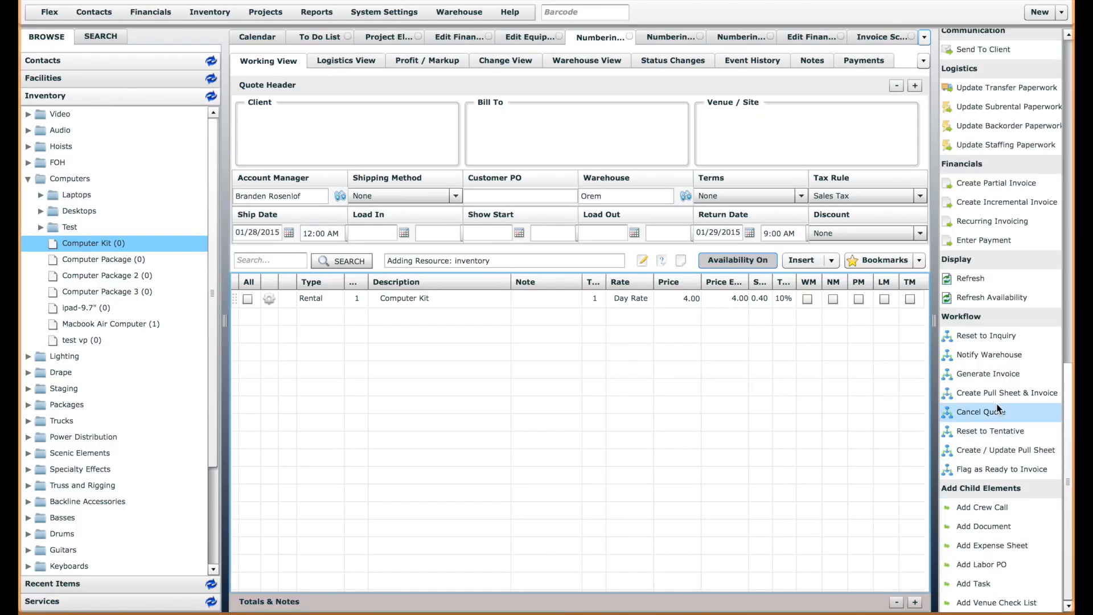
left_click(998, 373)
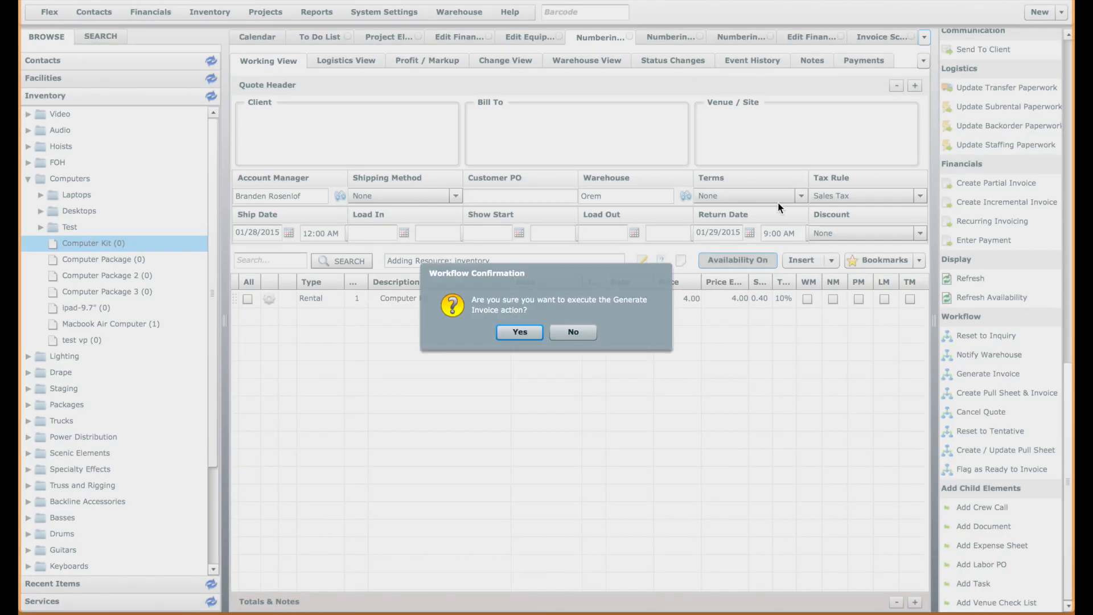
left_click(527, 331)
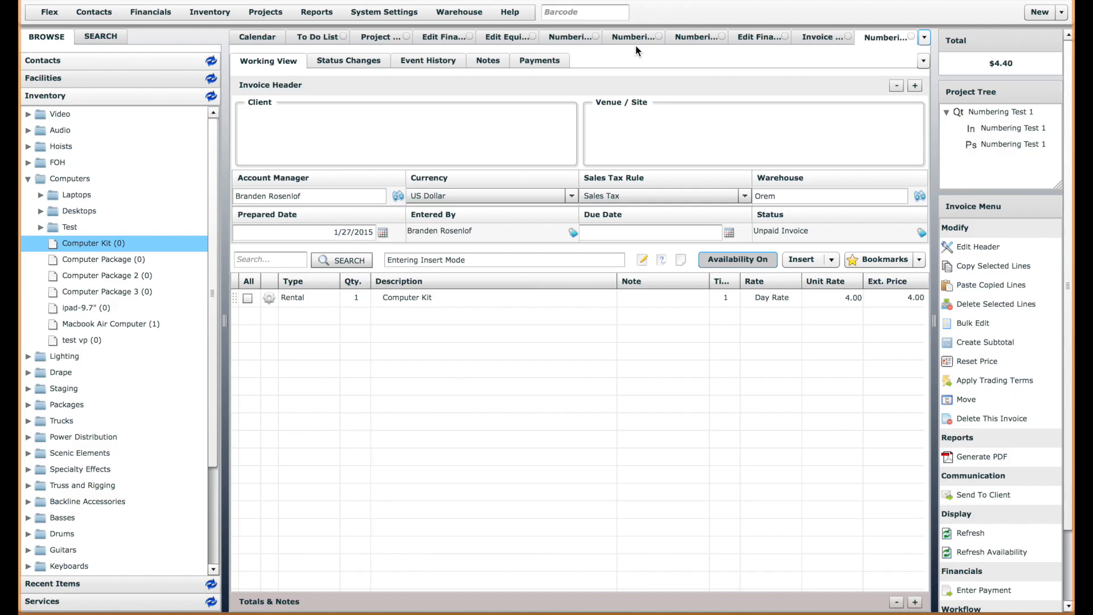
Review the Pull Sheet definition's numbering settings and its available numbering schemes without changing them
left_click(498, 36)
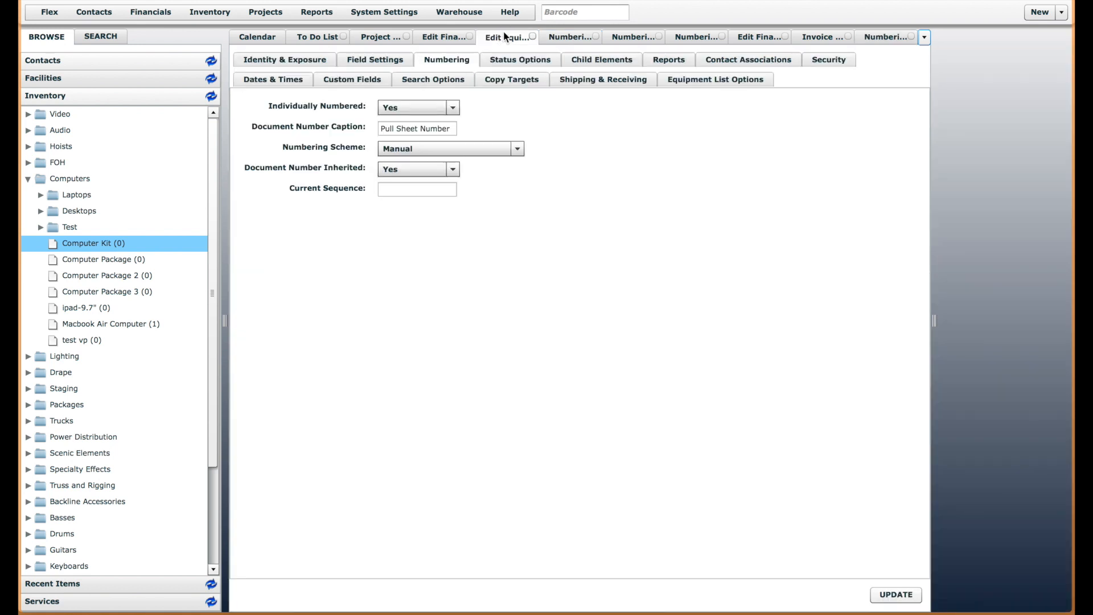
left_click(459, 147)
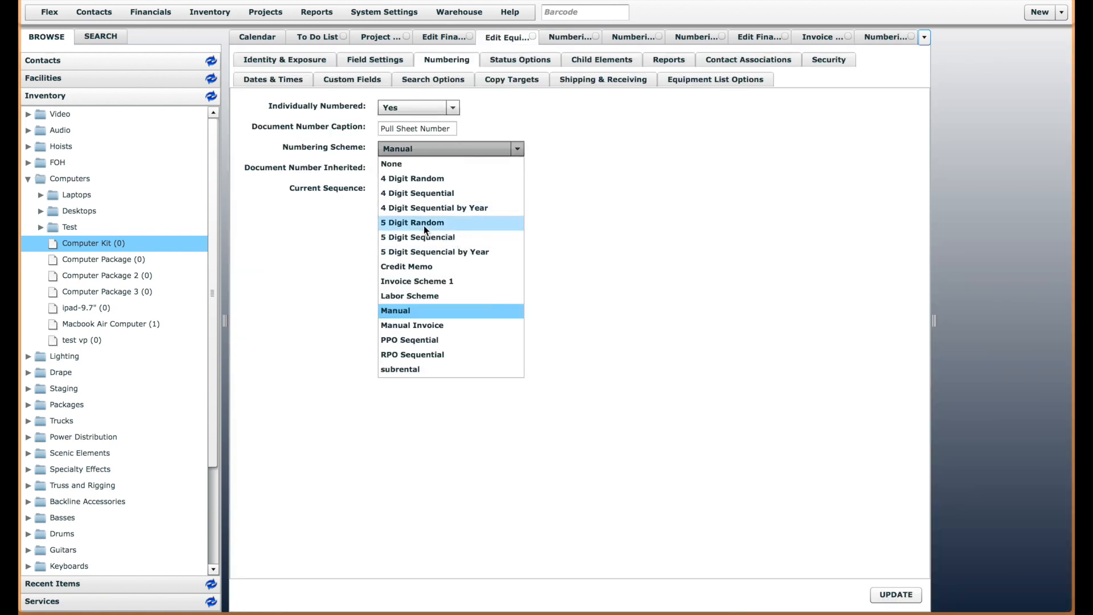
left_click(622, 224)
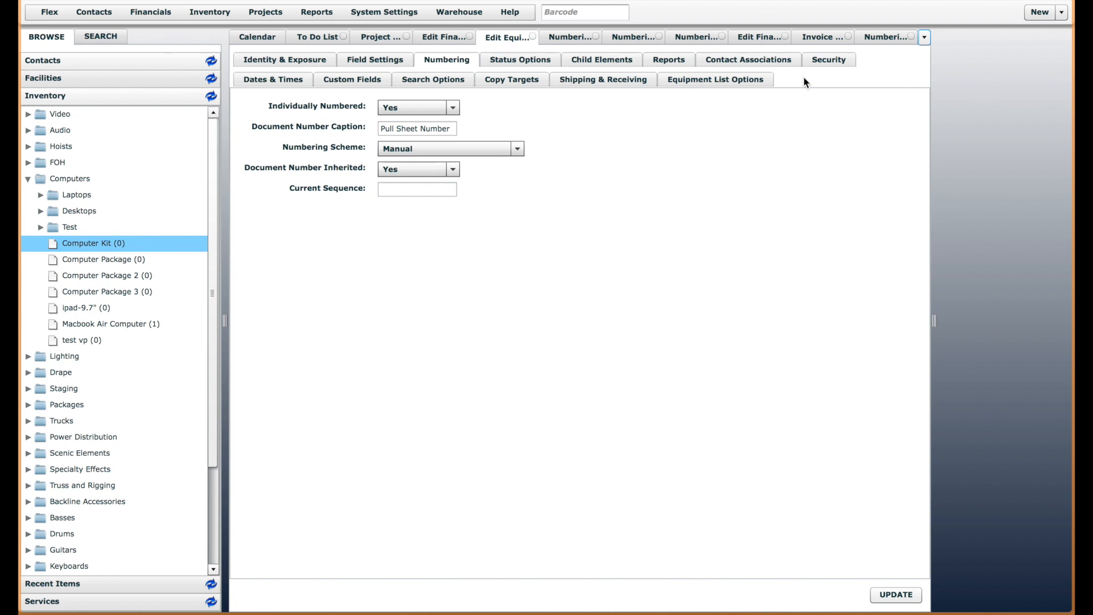
Check the invoice number in the generated Numbering Test 1 invoice's header and leave the header without changes
left_click(886, 37)
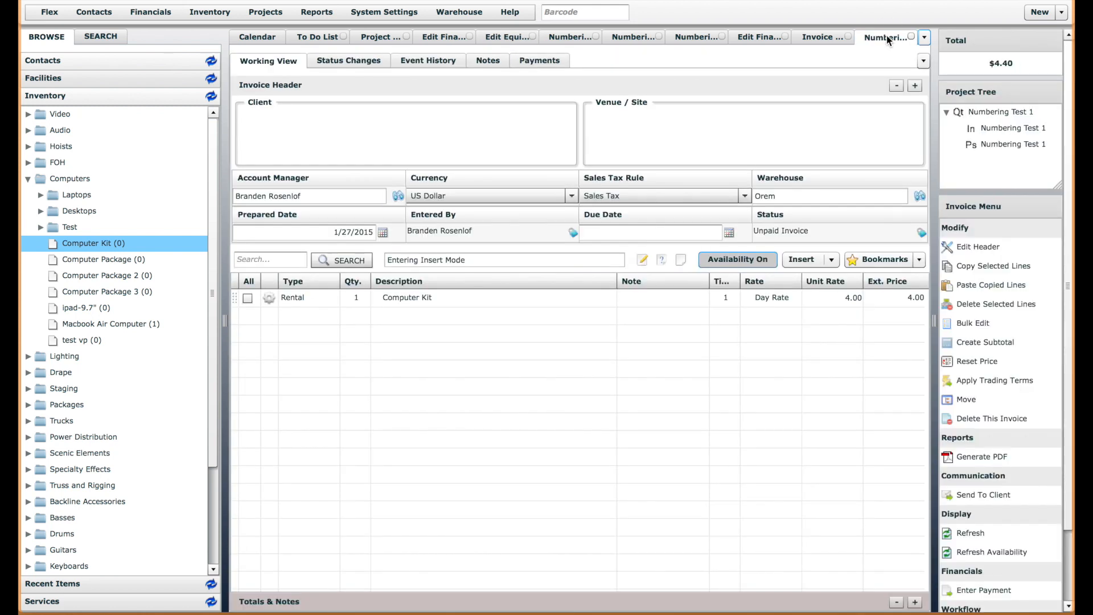
left_click(983, 243)
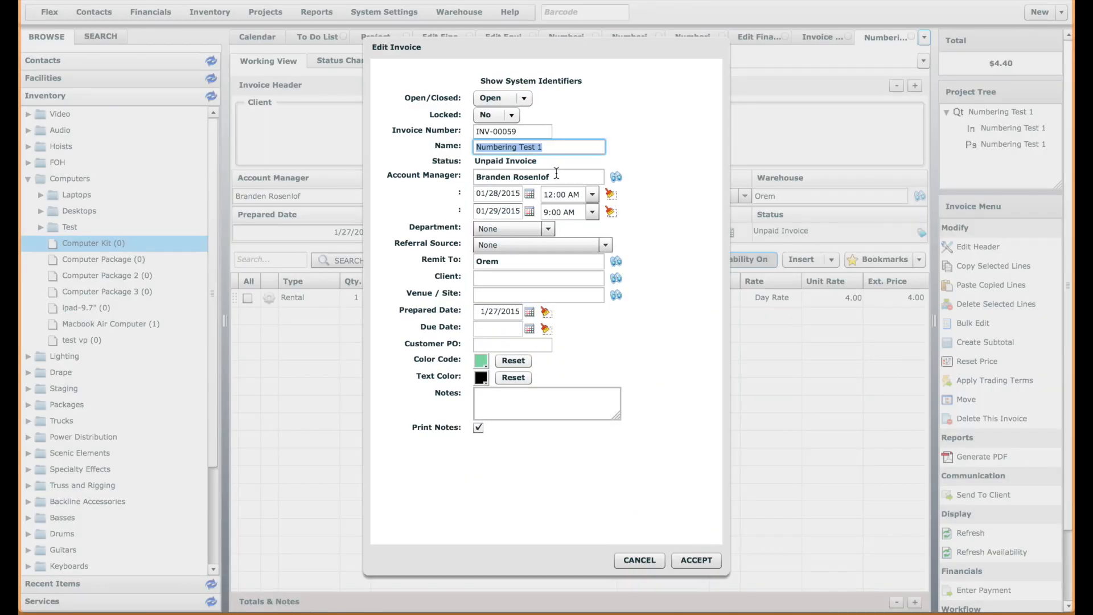
left_click(522, 133)
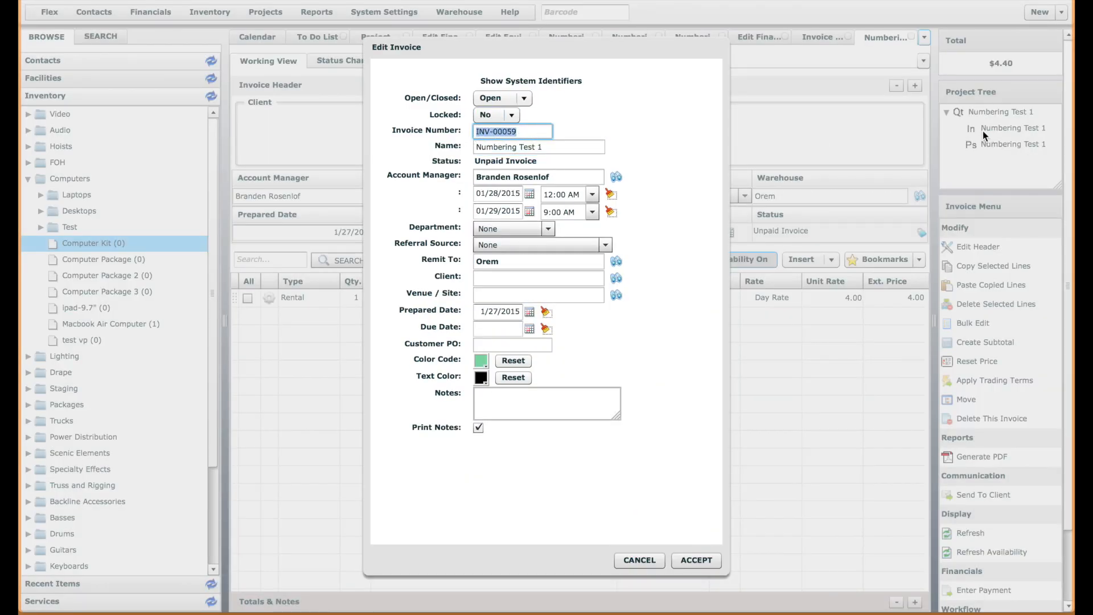
left_click(639, 559)
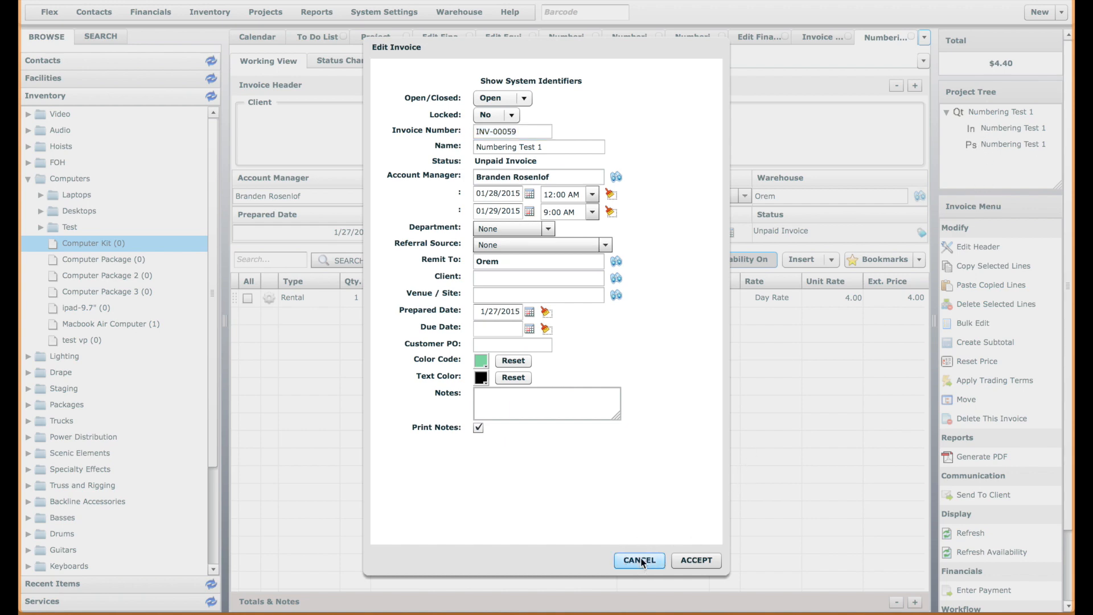
Compare Invoice Scheme 1 with the Invoice definition's numbering scheme and number inheritance options, leaving every setting as it is
left_click(816, 38)
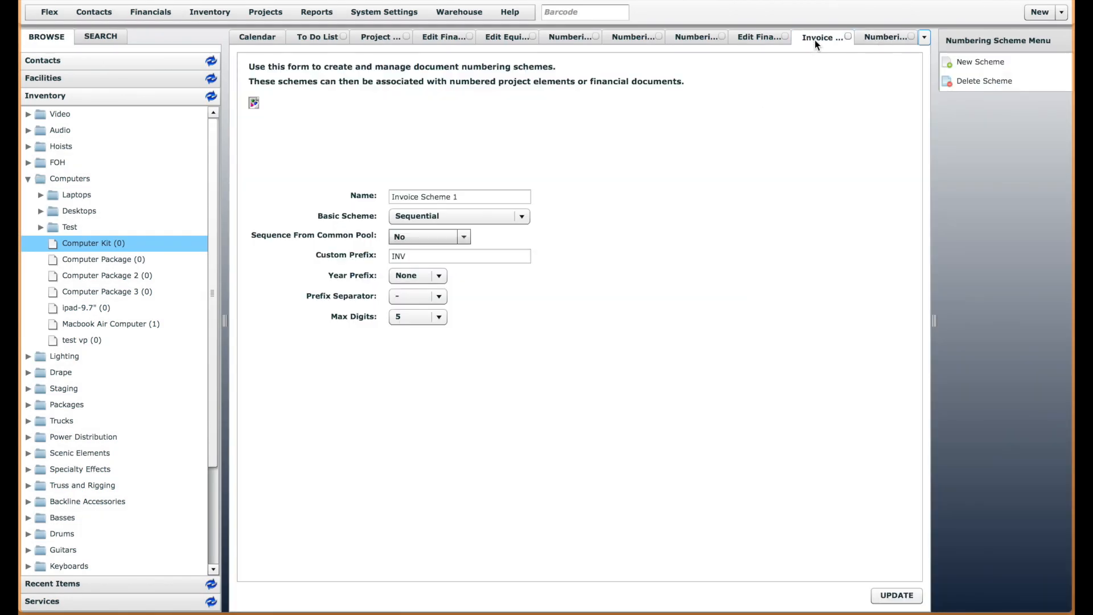
left_click(757, 38)
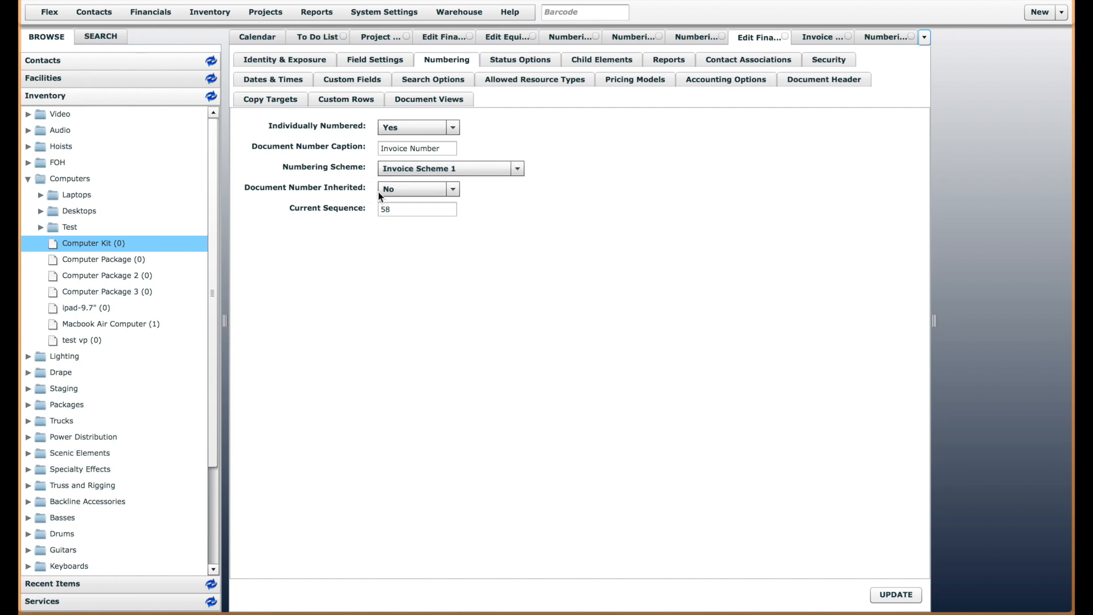
left_click(449, 168)
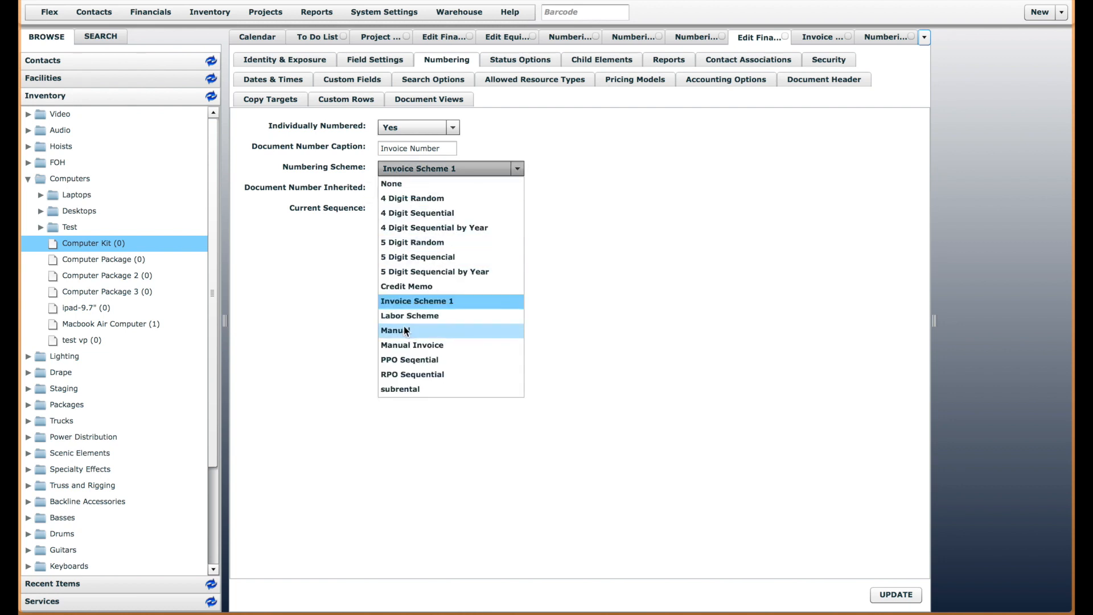
left_click(374, 186)
left_click(410, 189)
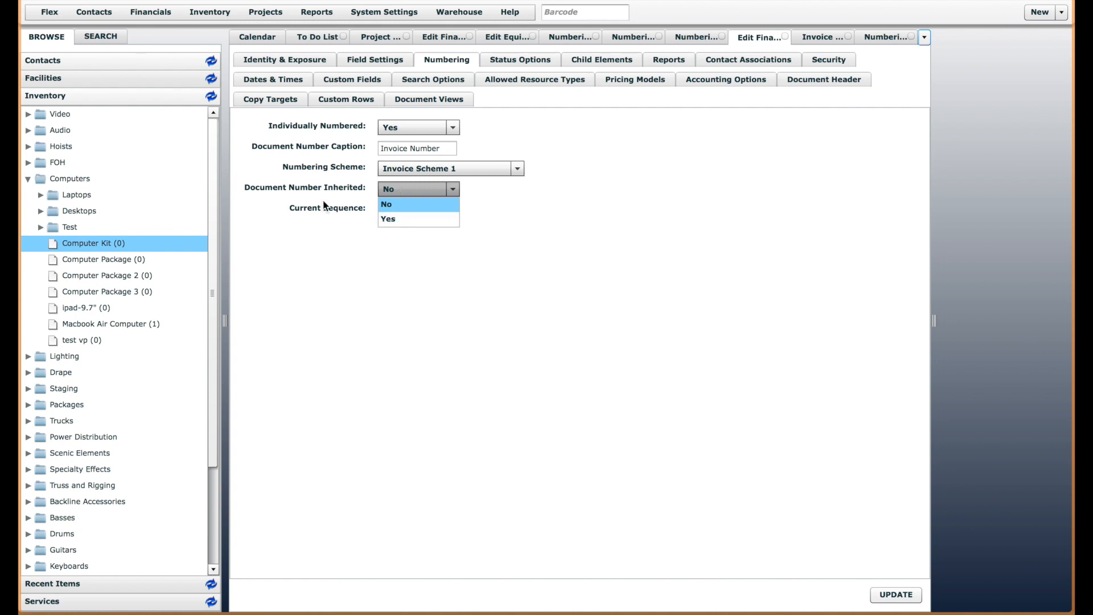
left_click(565, 244)
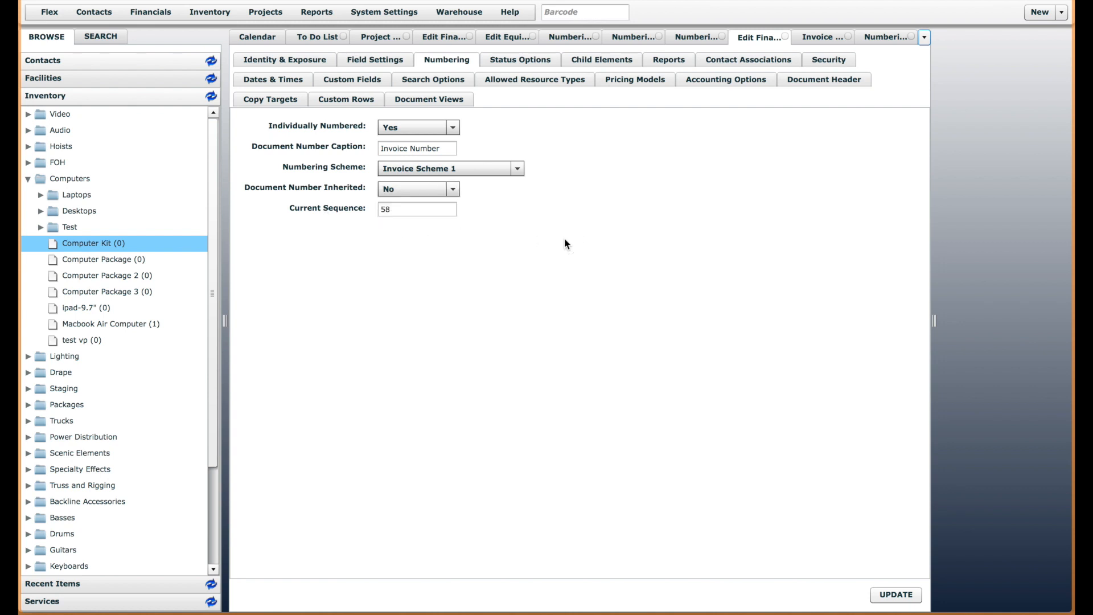
Close the Invoice definition, Invoice Scheme 1 and all Numbering Test 1 documents
left_click(784, 36)
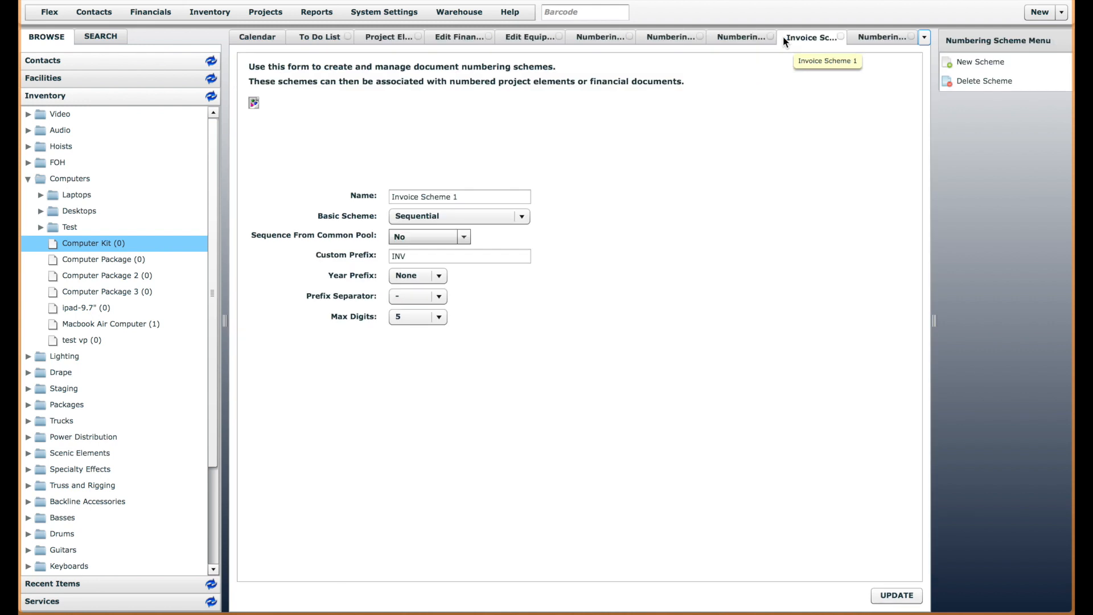
left_click(606, 37)
left_click(630, 36)
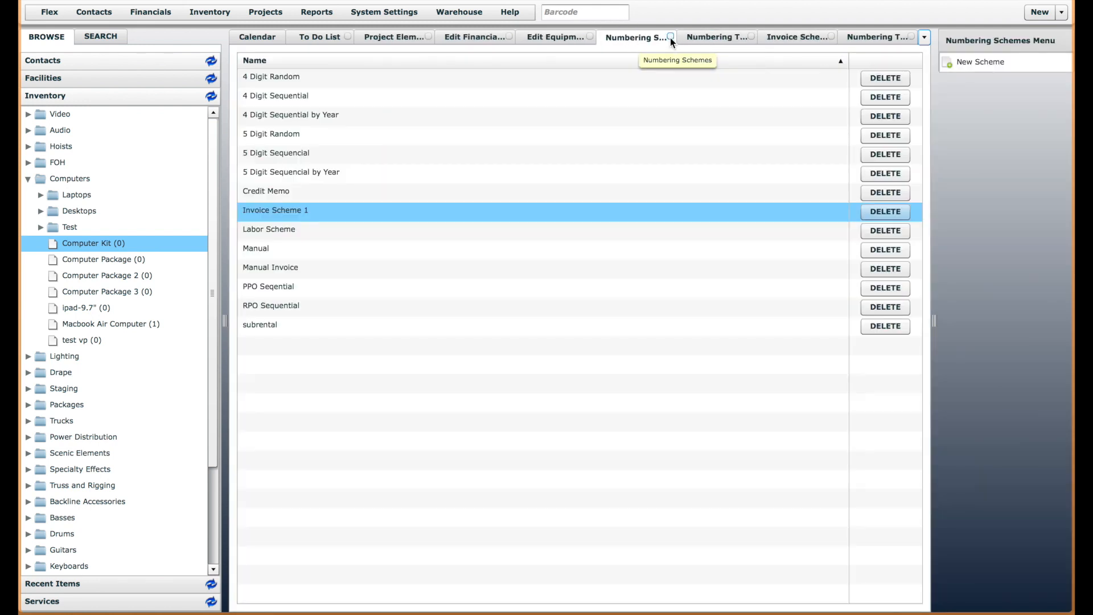
left_click(753, 38)
left_click(750, 36)
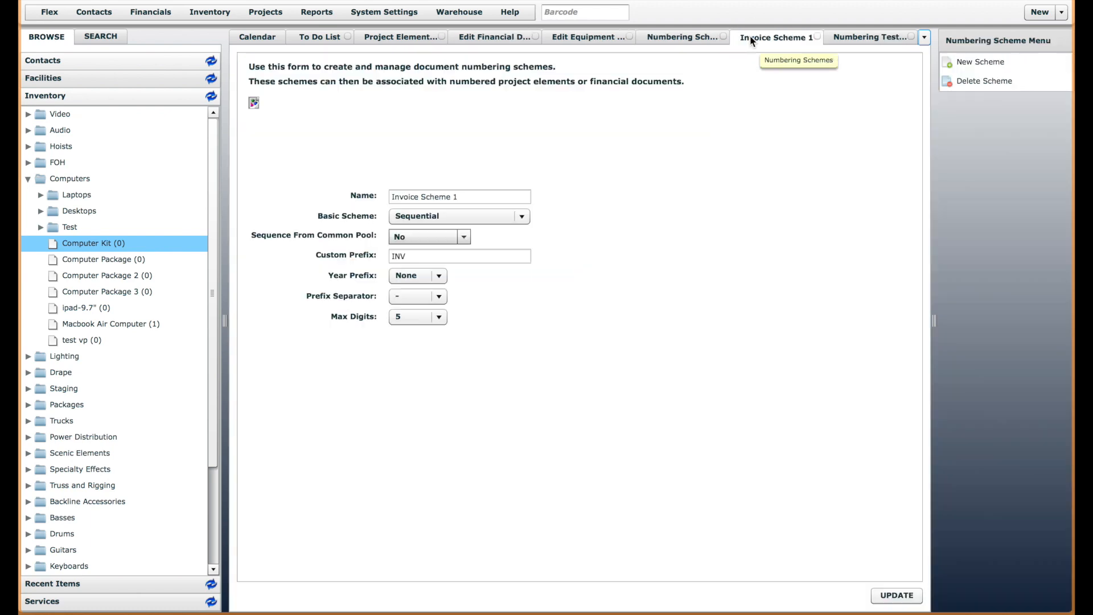
left_click(818, 37)
left_click(910, 37)
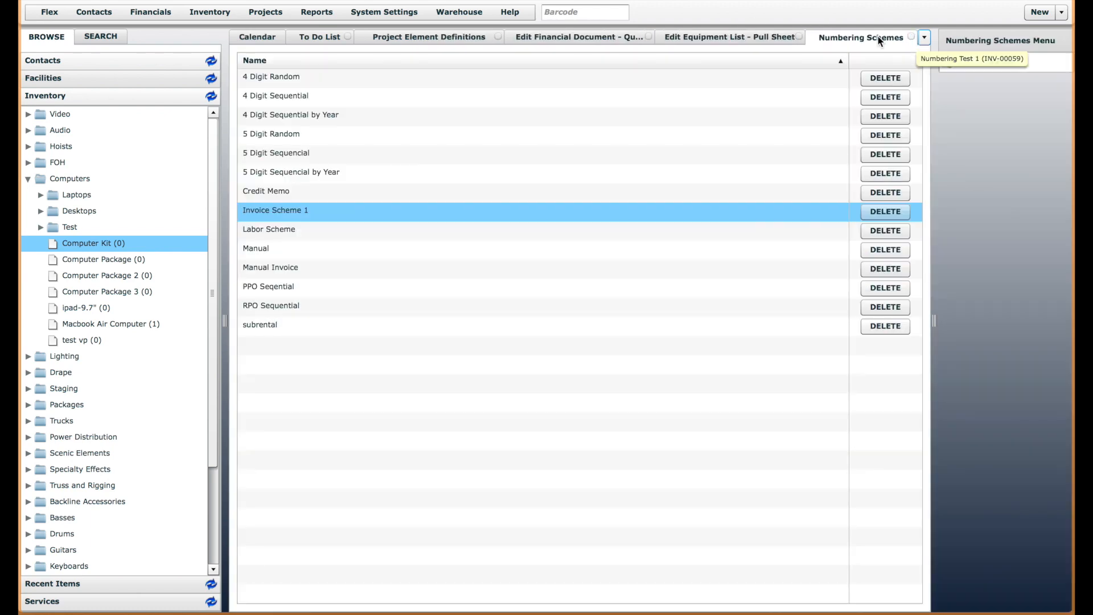
Reload the numbering schemes list and open the PPO Seqential and RPO Sequential schemes from it
left_click(381, 13)
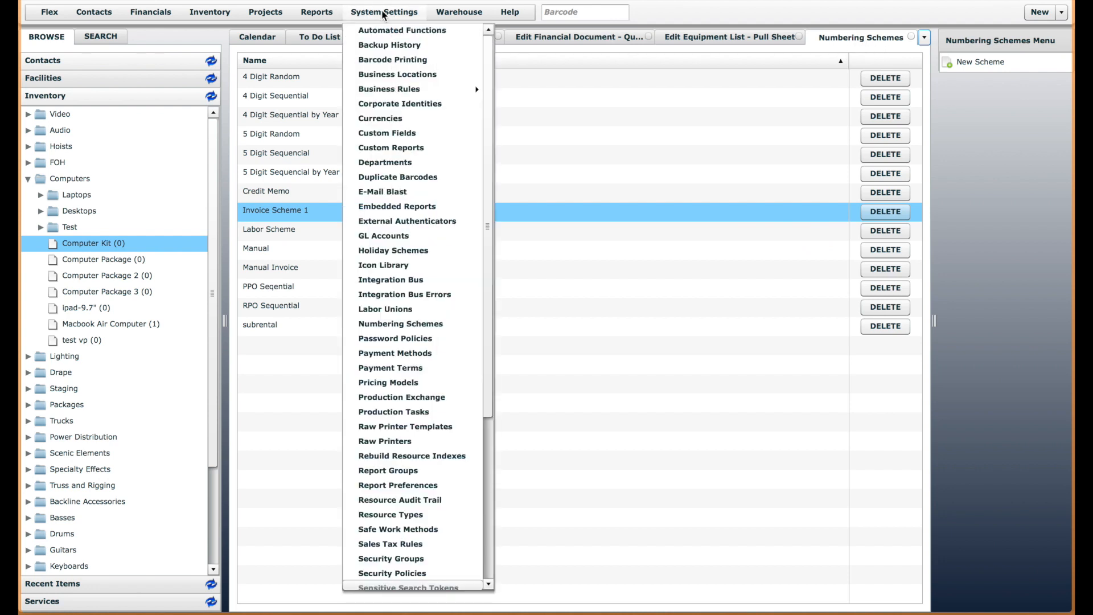
left_click(421, 324)
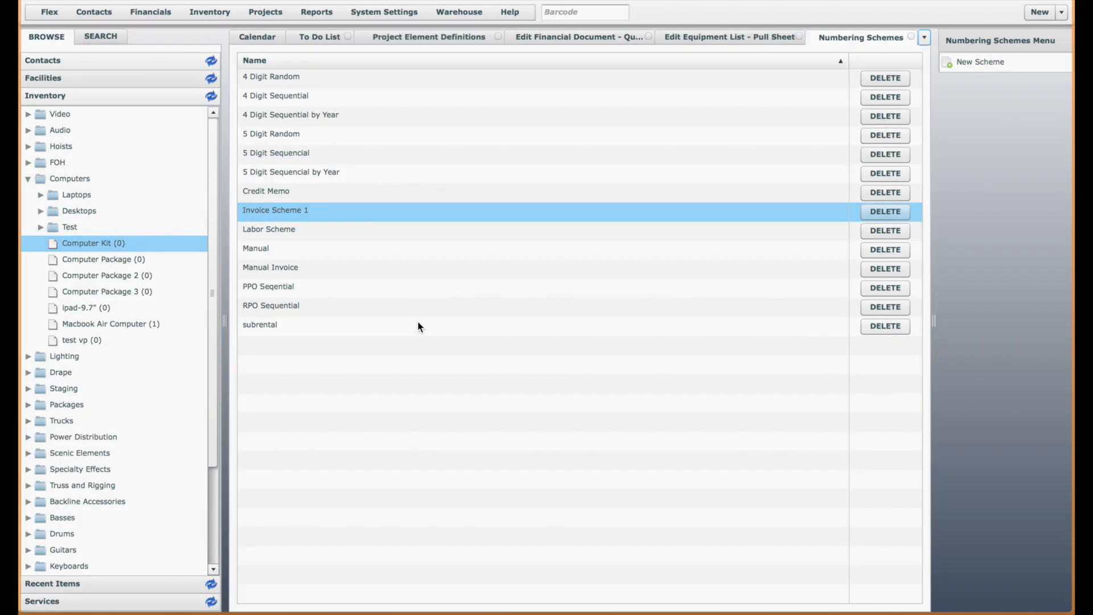
double_click(277, 289)
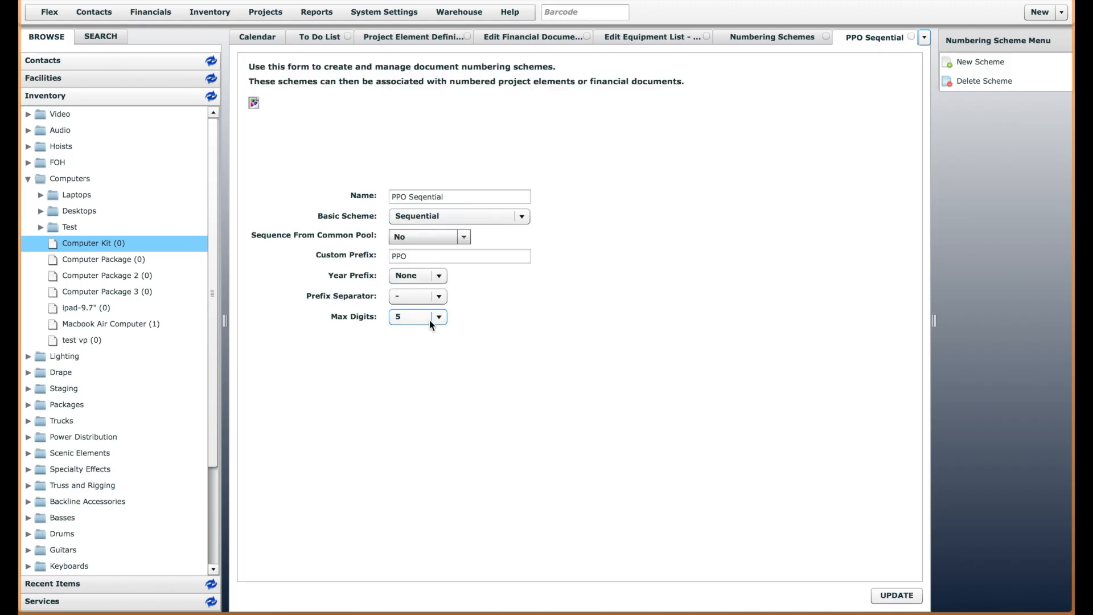
left_click(762, 38)
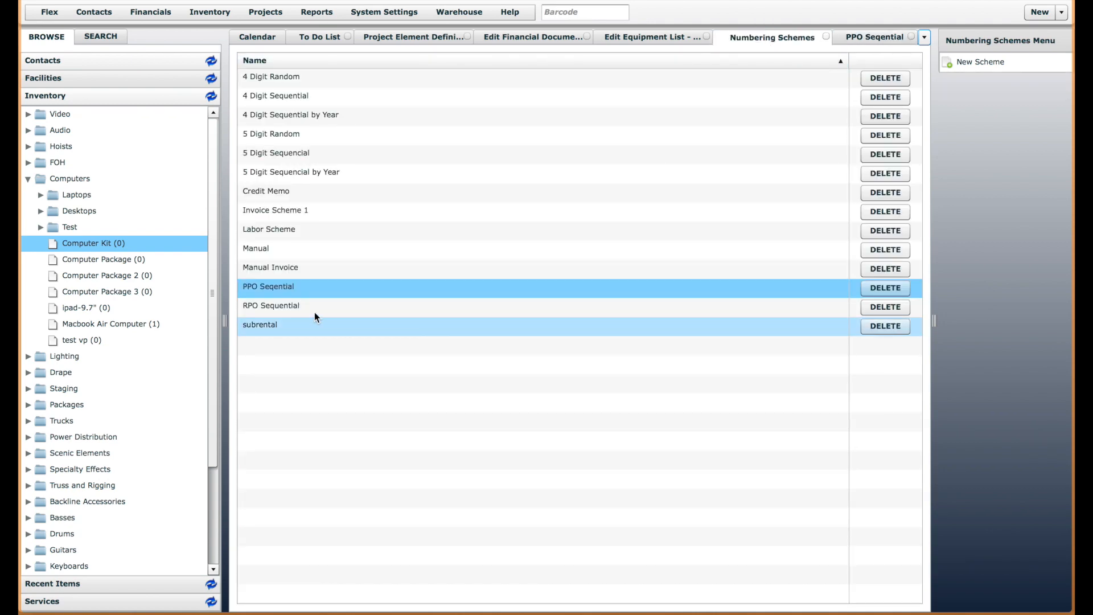
double_click(289, 306)
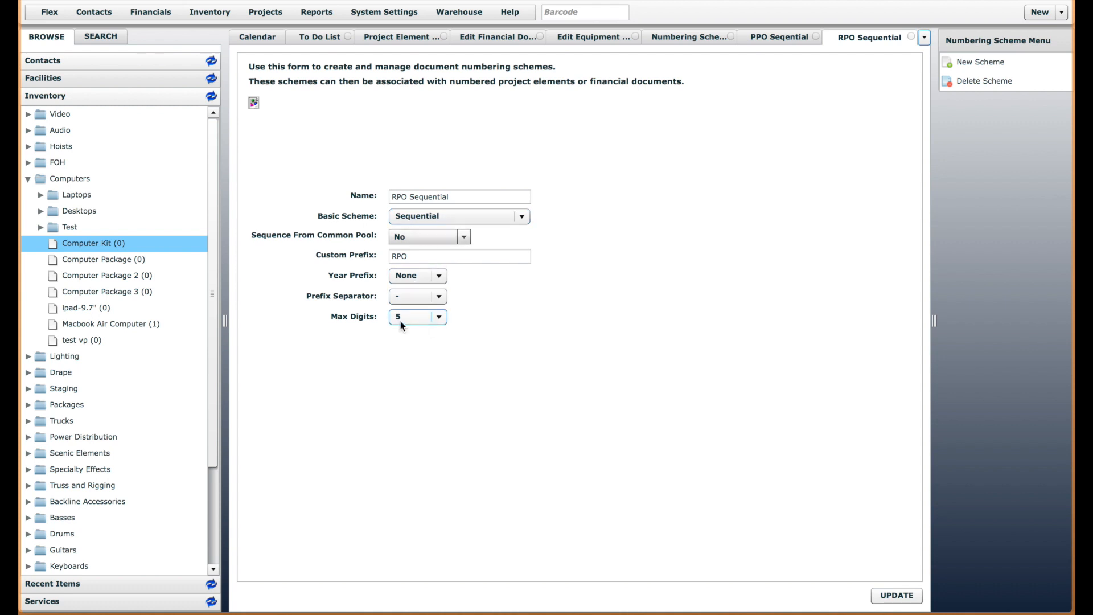
Set Sequence From Common Pool to Yes for the PPO Seqential scheme and save it
left_click(760, 36)
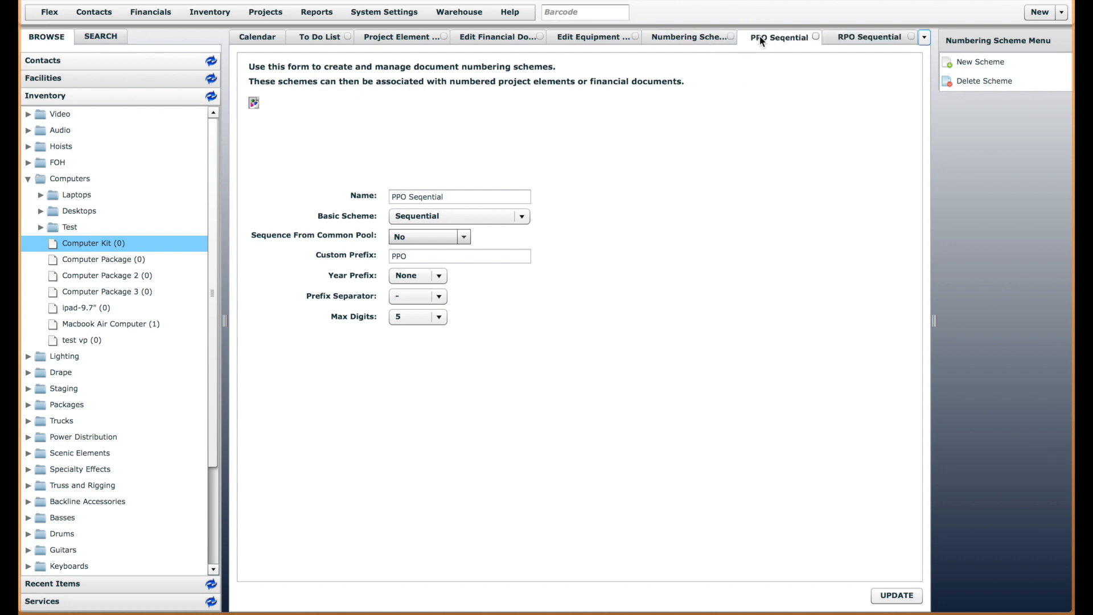
left_click(465, 239)
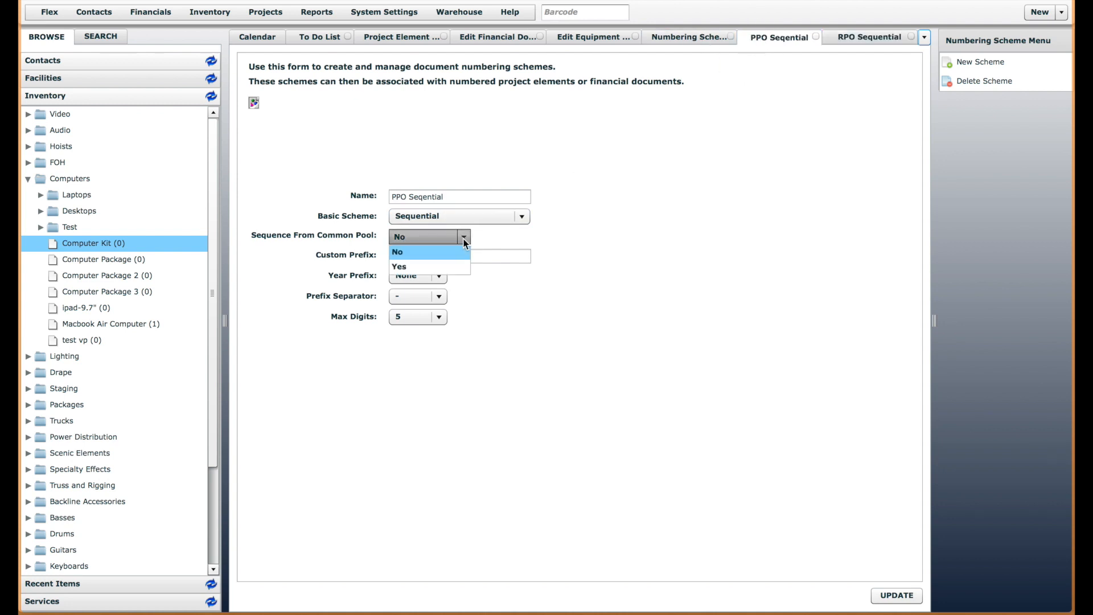
left_click(446, 266)
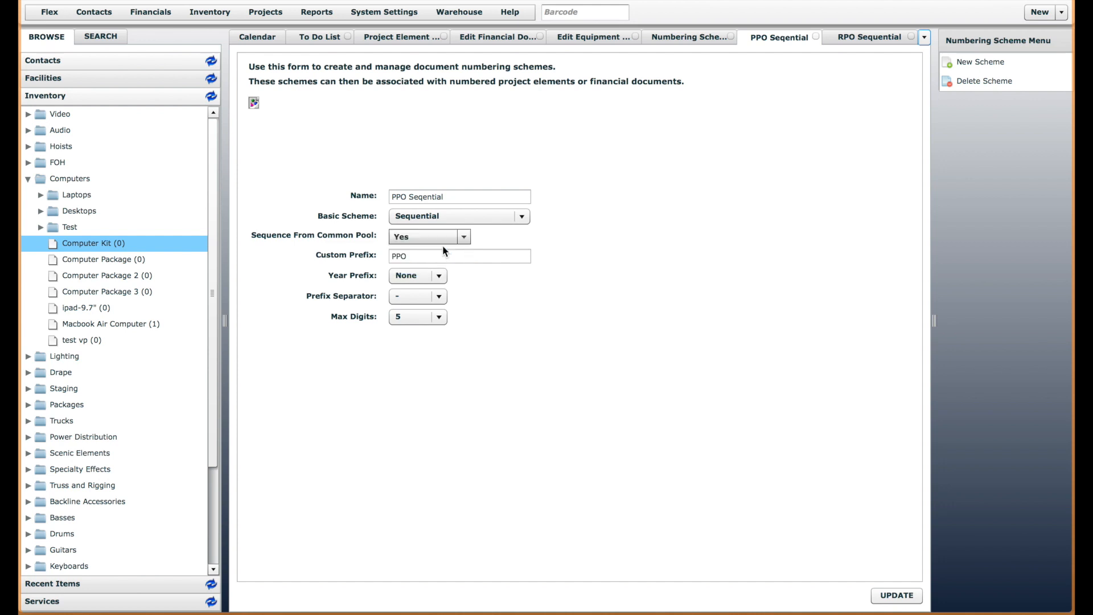
left_click(897, 595)
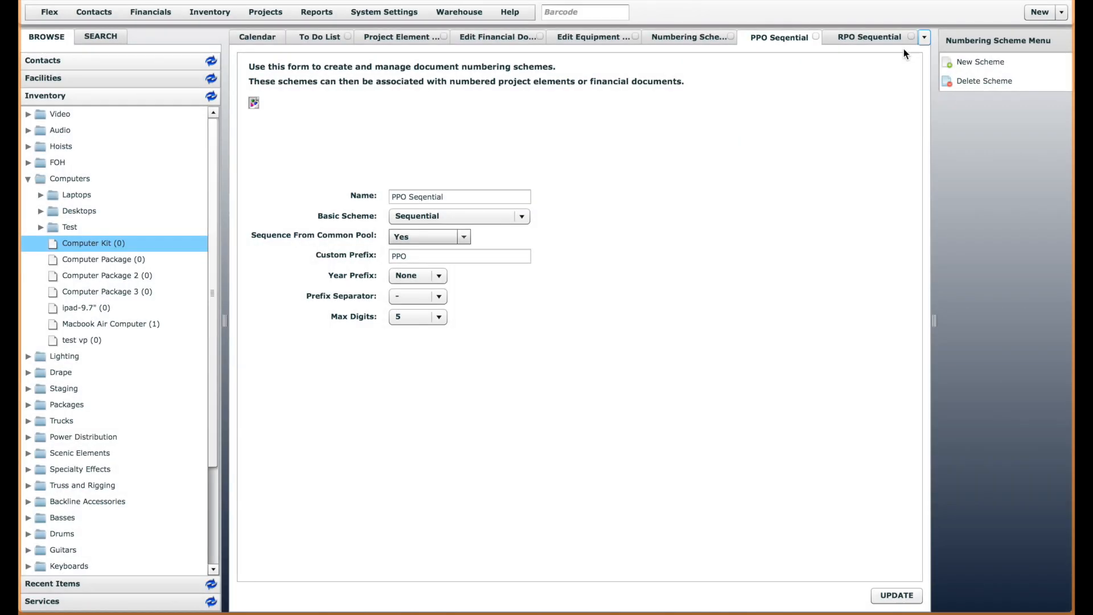
Set Sequence From Common Pool to Yes for the RPO Sequential scheme and save it
left_click(871, 38)
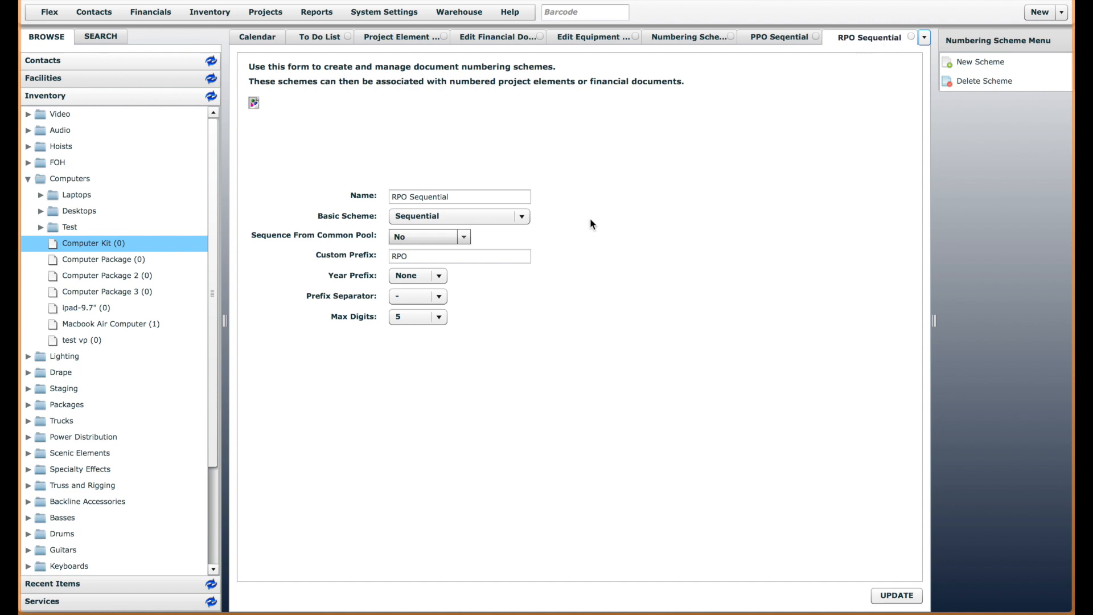
left_click(462, 237)
left_click(432, 265)
left_click(896, 595)
Open the Purchase PO definition from the project elements and examine its numbering scheme and current sequence
left_click(261, 17)
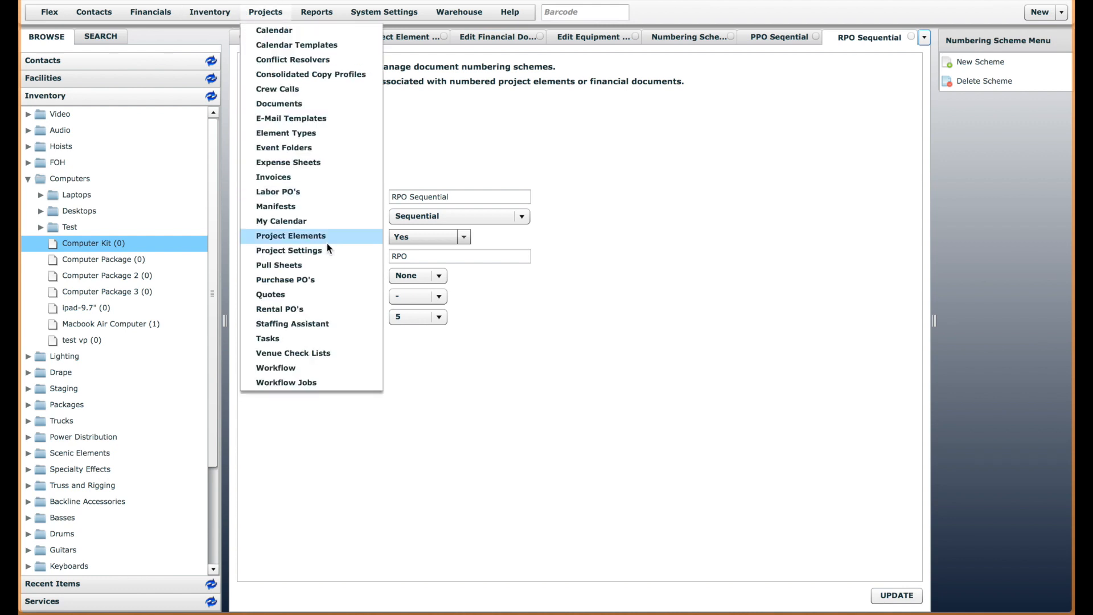
left_click(310, 235)
left_click(309, 237)
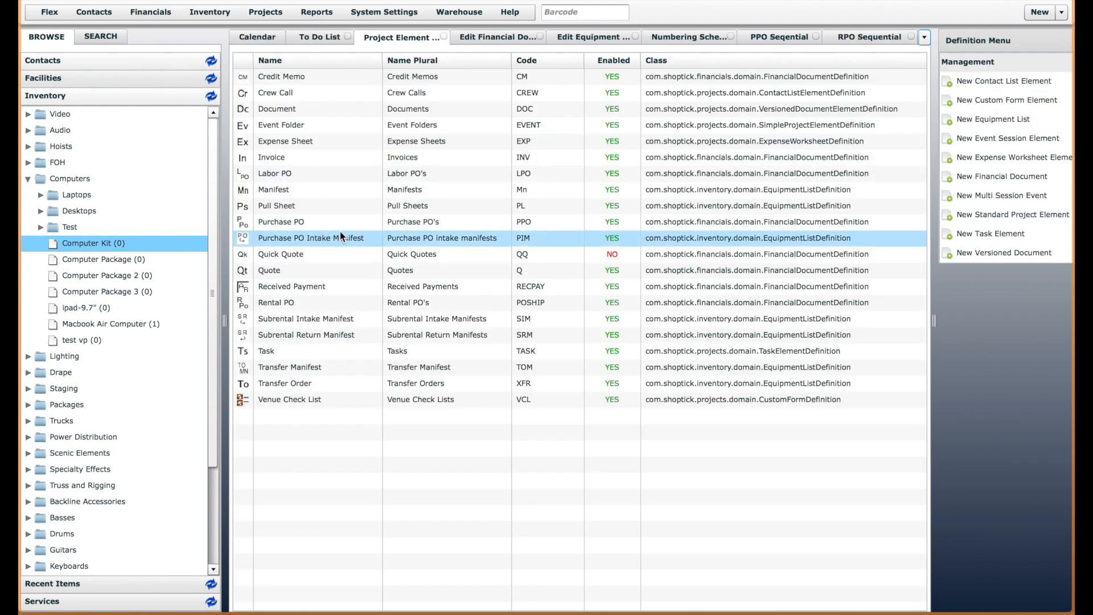
left_click(278, 221)
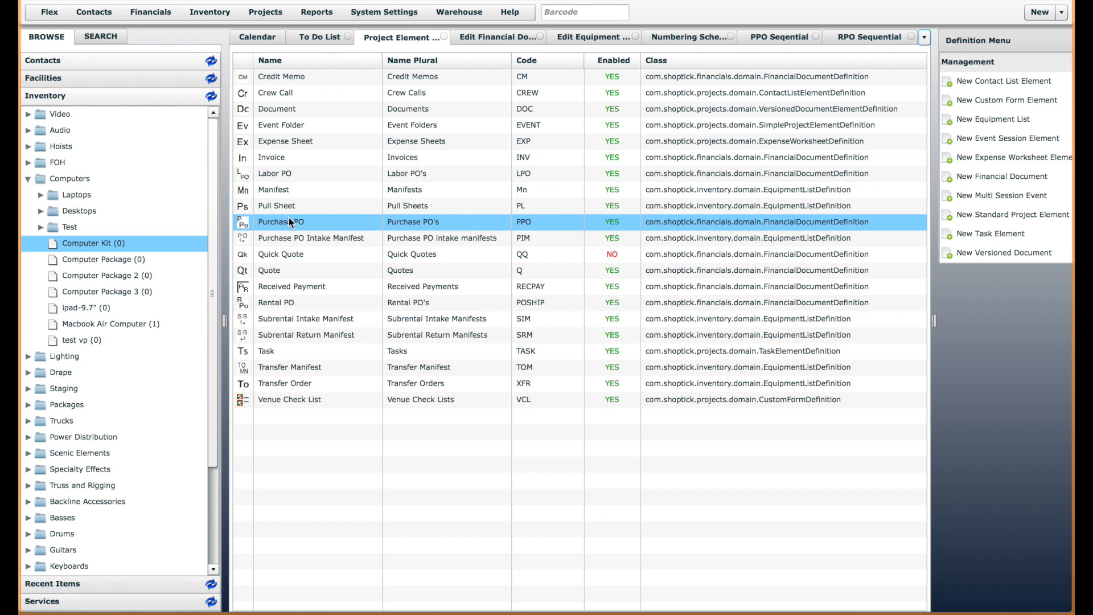
double_click(290, 219)
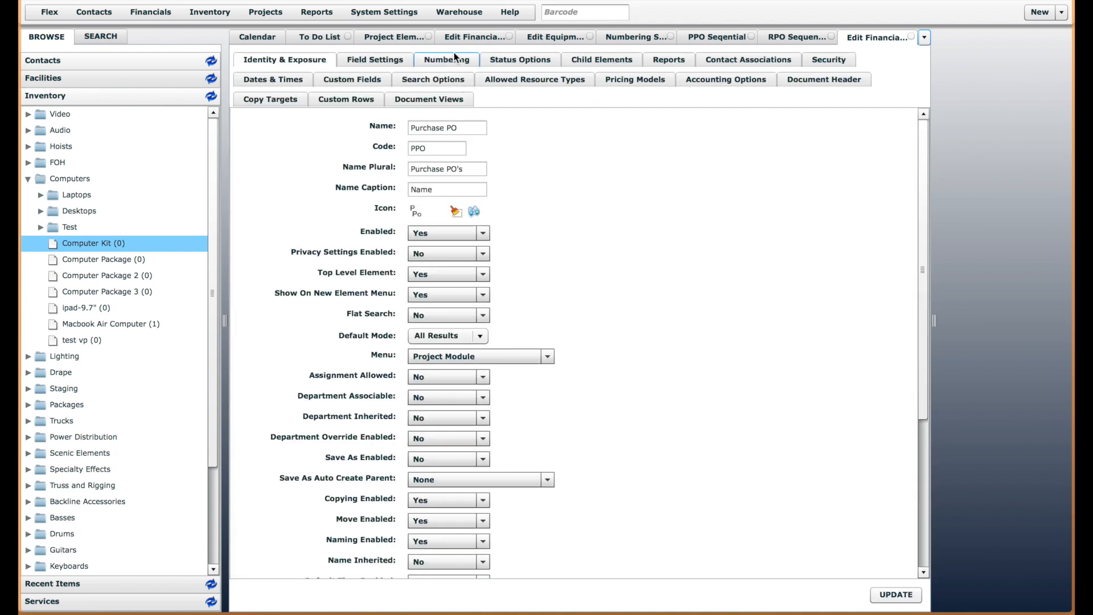
left_click(450, 60)
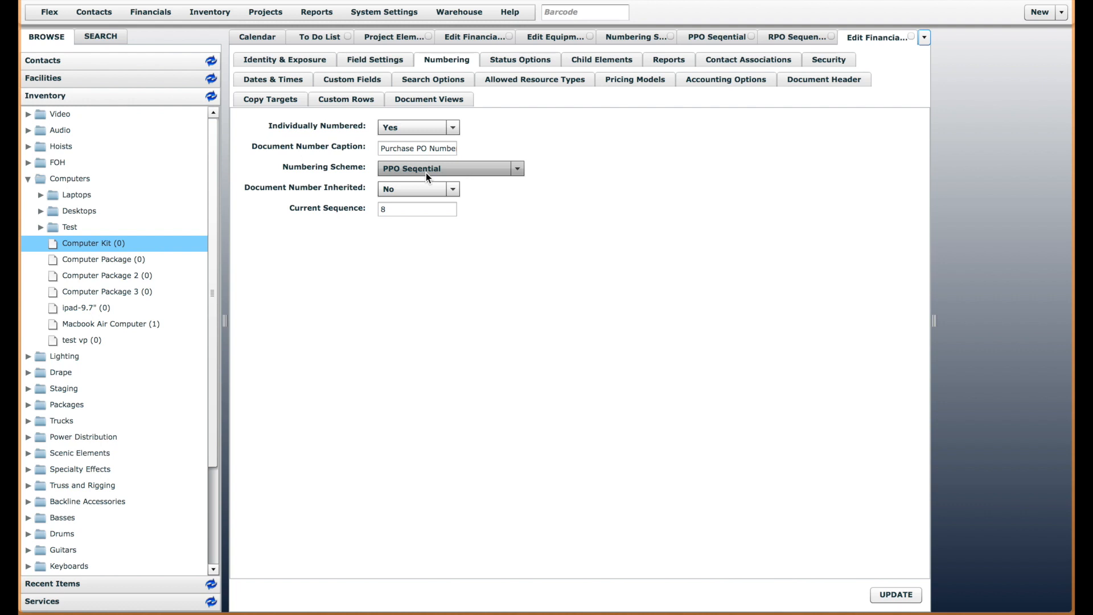
left_click(414, 208)
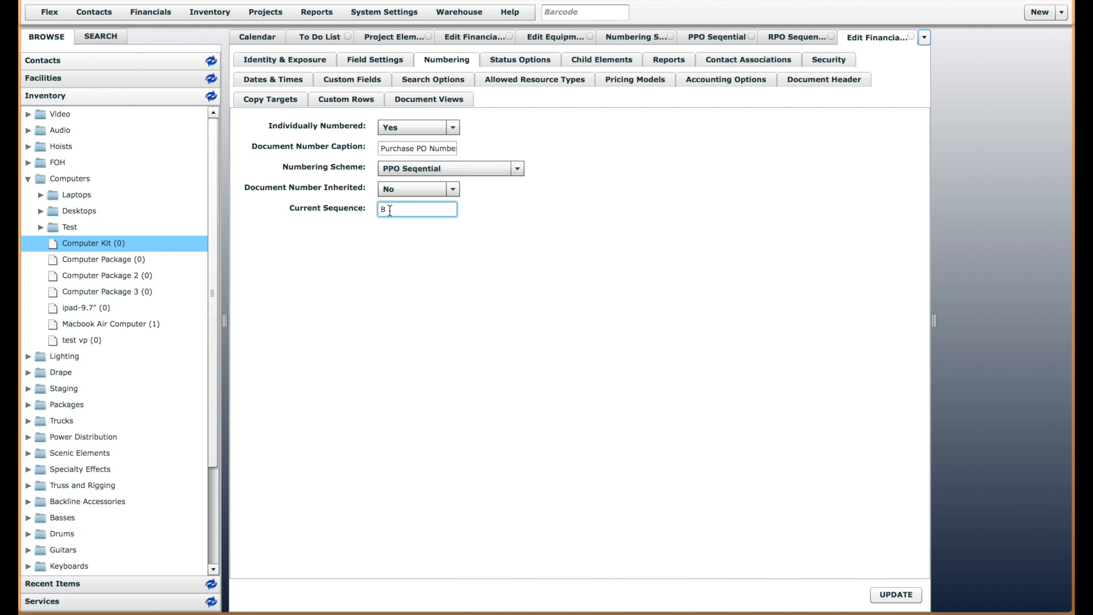
Open the Rental PO definition from the project elements and compare its numbering sequence with the Purchase PO's
left_click(401, 38)
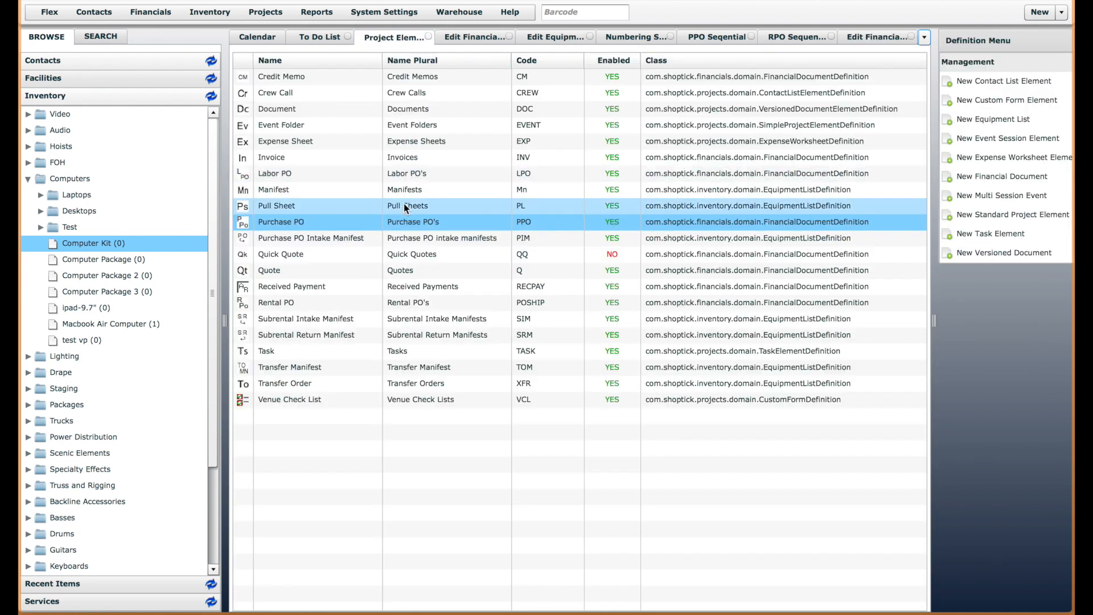
left_click(287, 303)
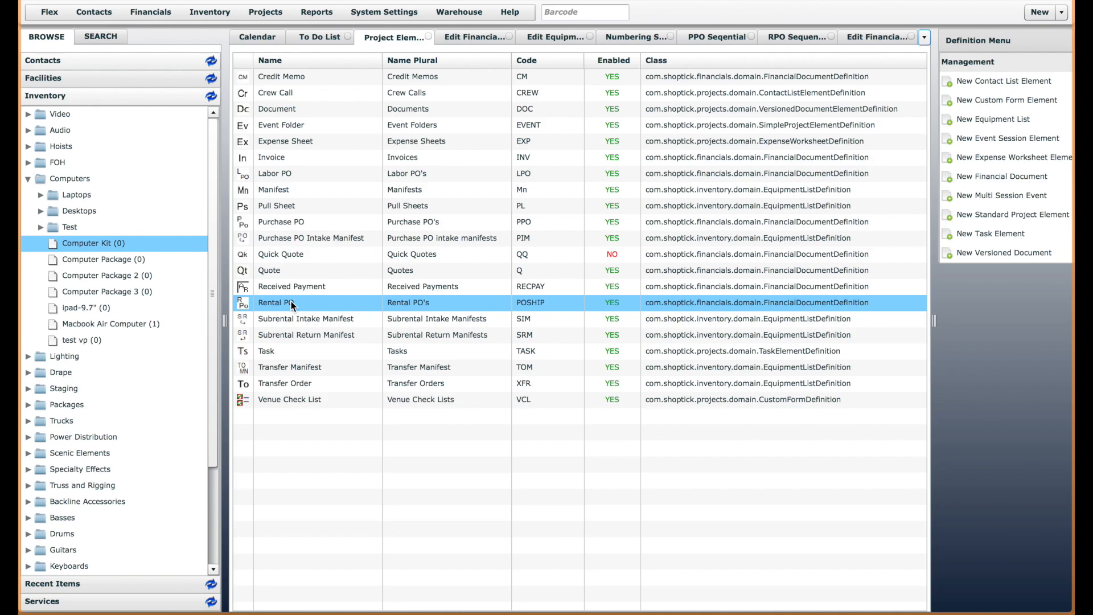
double_click(291, 304)
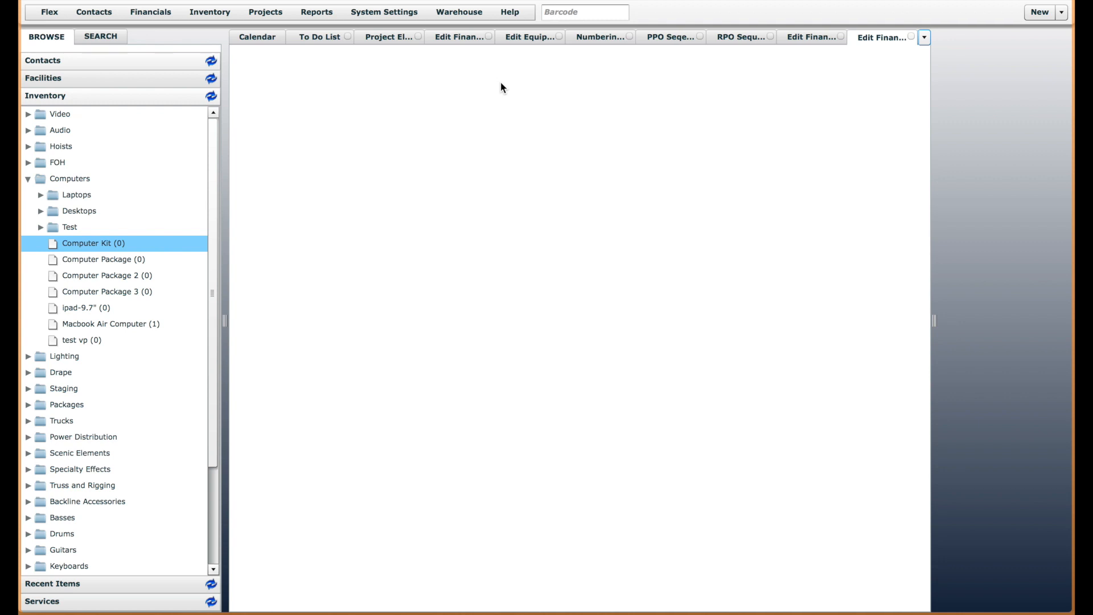
left_click(450, 61)
left_click(441, 207)
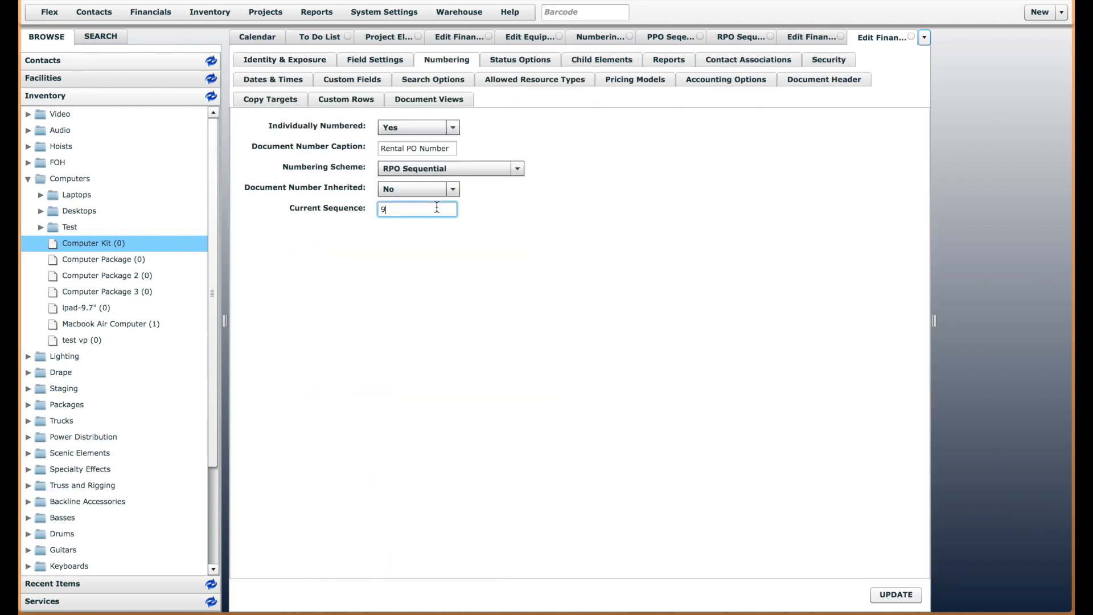
left_click(827, 35)
left_click(910, 37)
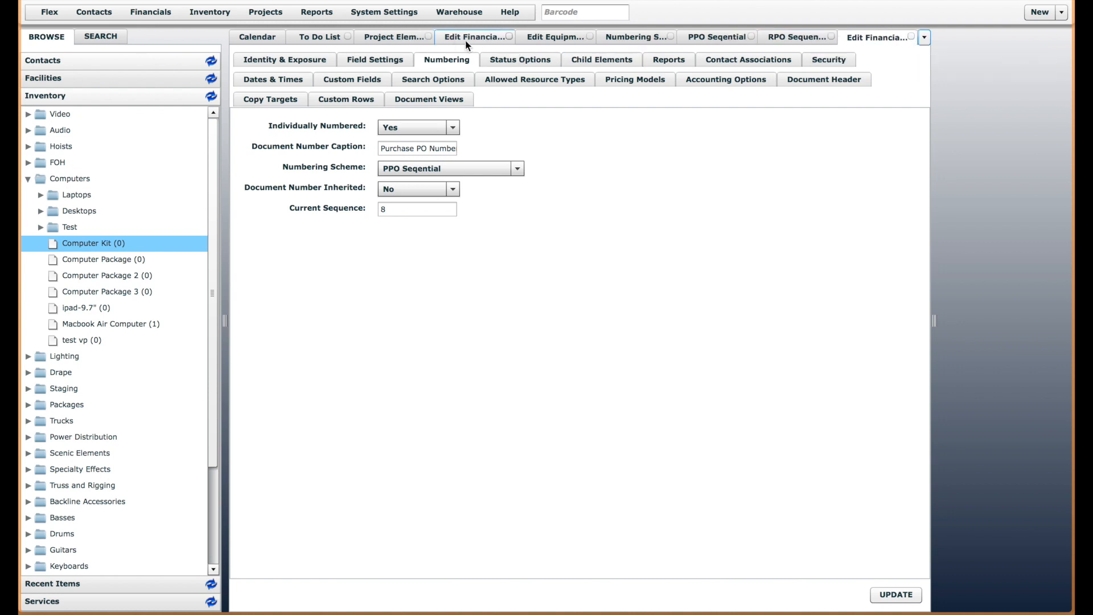
Reopen the Rental PO definition, set its Current Sequence to 8 and save it
left_click(398, 36)
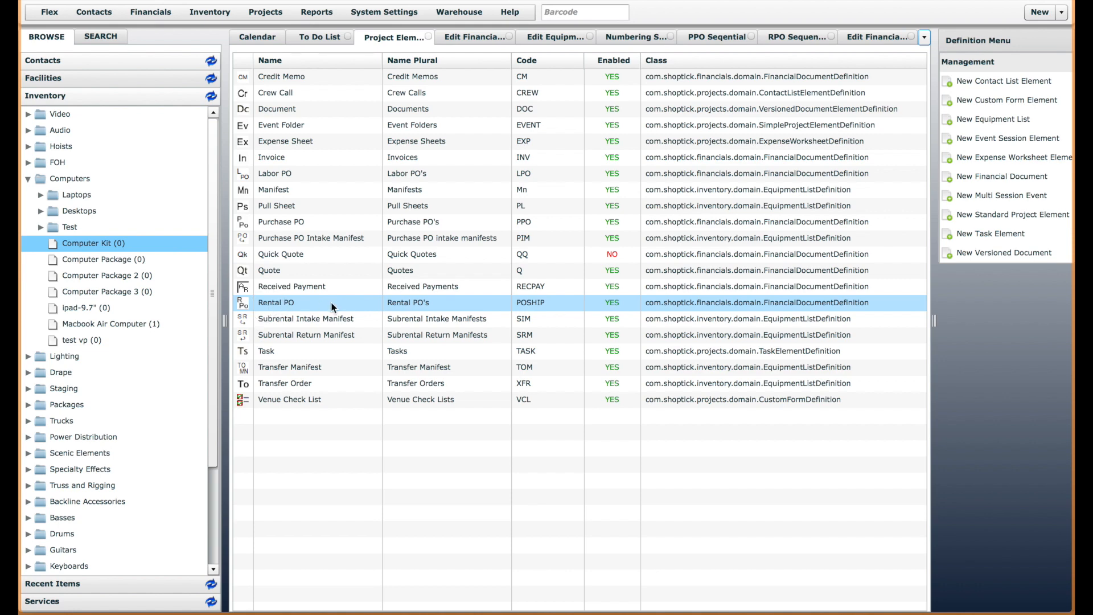
double_click(349, 302)
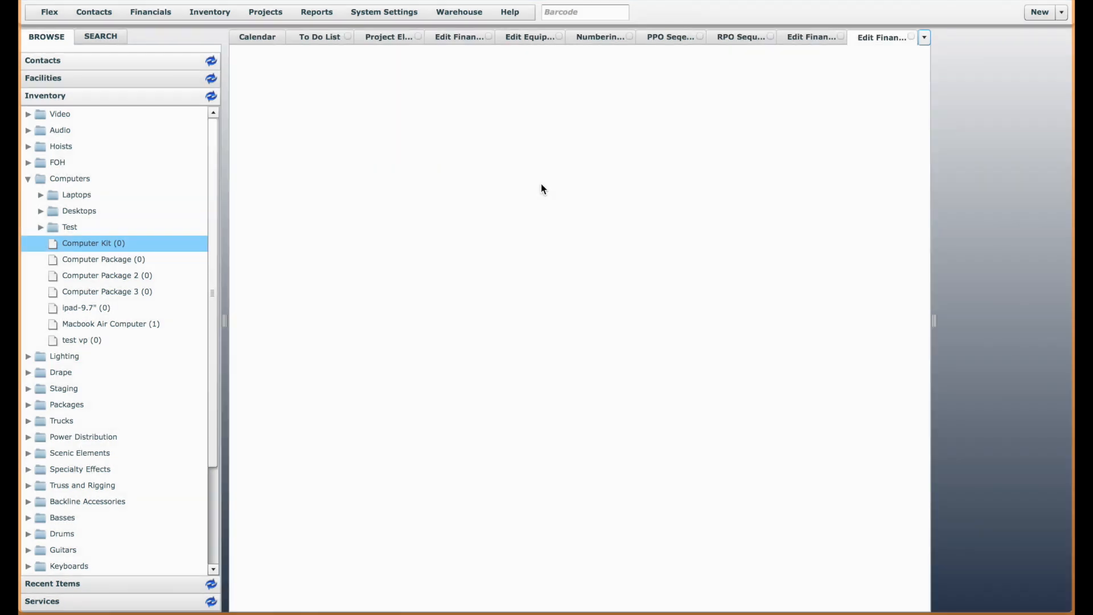
left_click(442, 62)
left_click(406, 210)
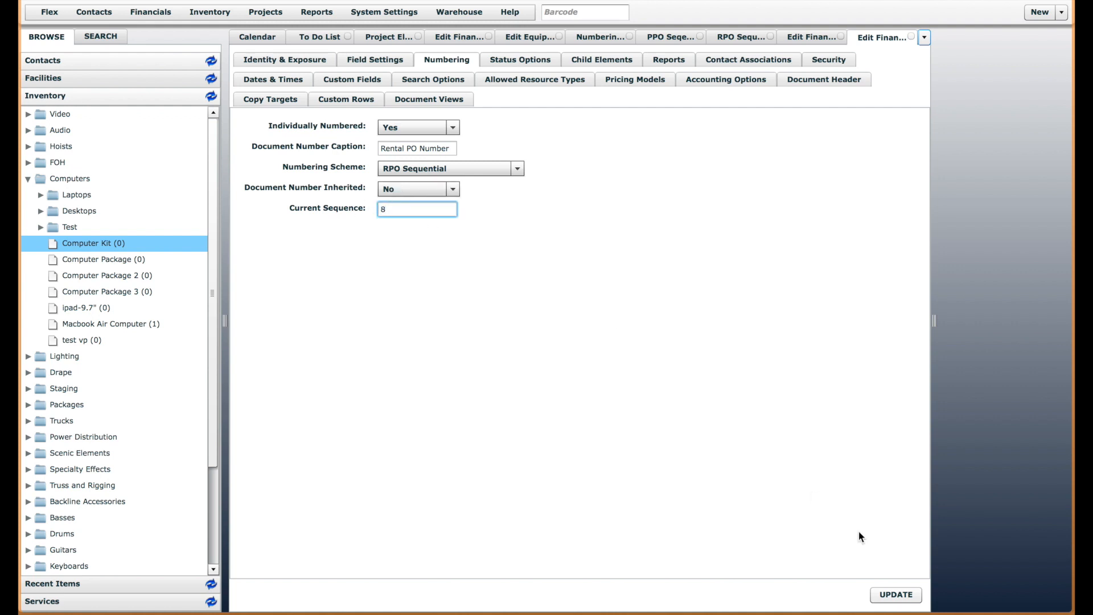
left_click(893, 594)
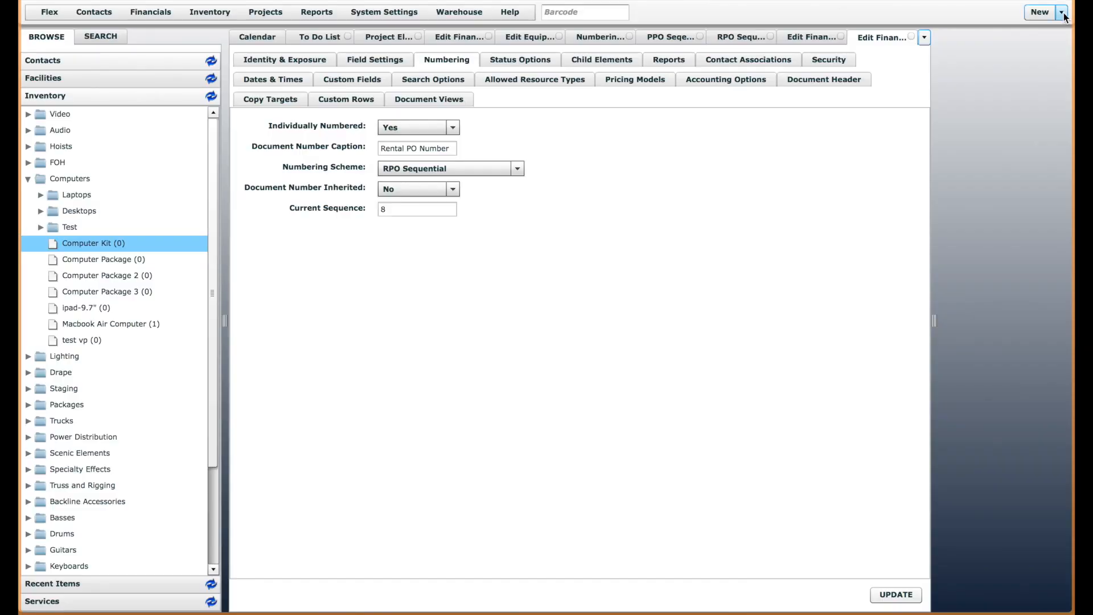
Start a new Purchase PO and name it Number Test 3
left_click(1062, 13)
left_click(950, 225)
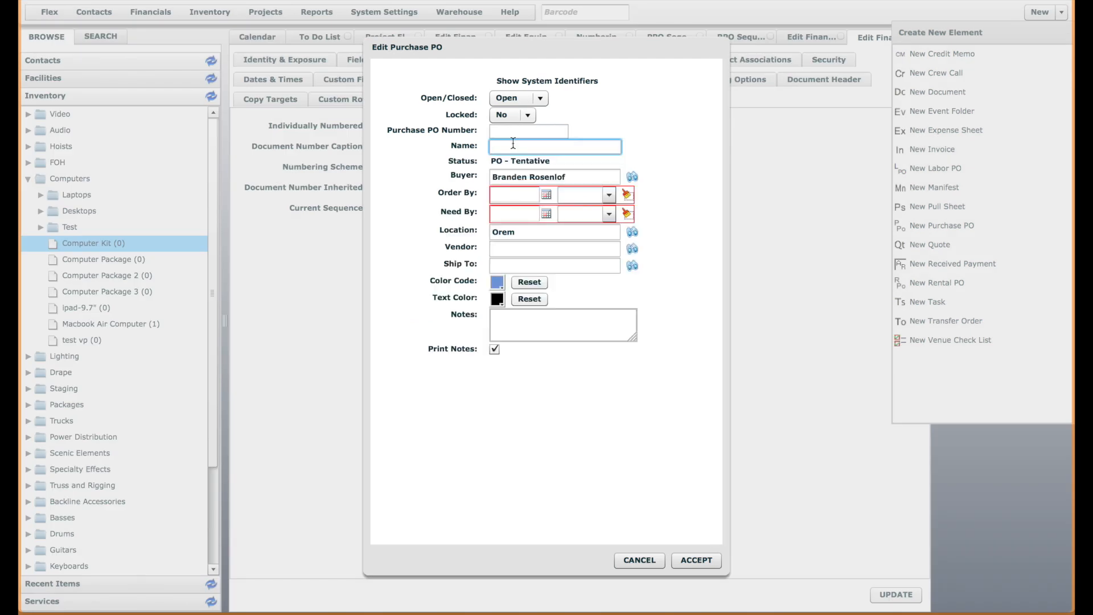
left_click(514, 146)
type("Number Test 3")
Set the Purchase PO's Order By date to 01/27/2015 and Need By date to 01/29/2015, and create it
left_click(545, 195)
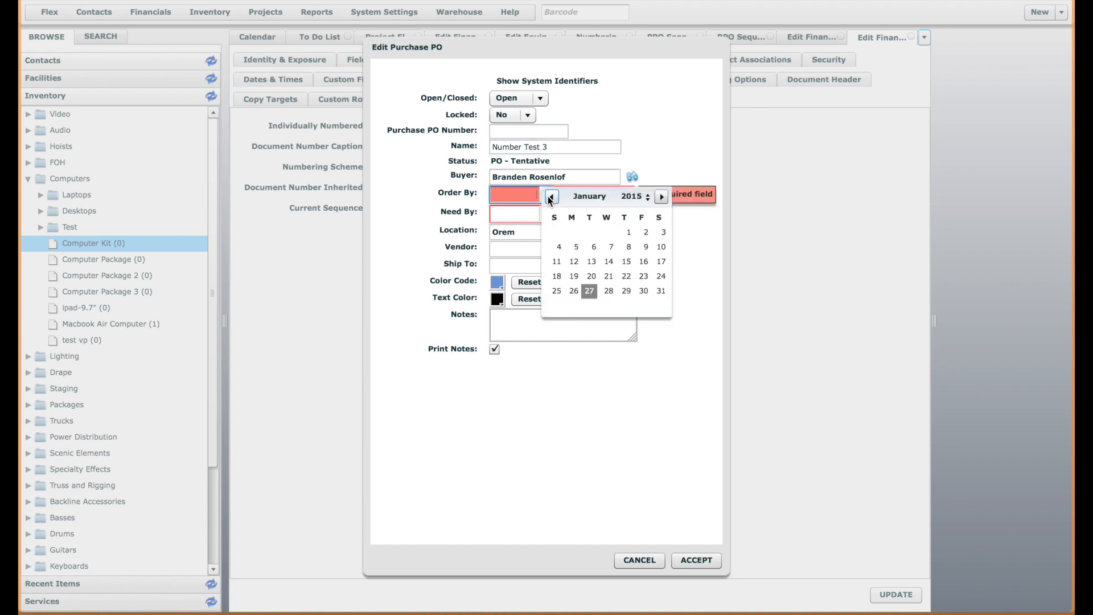
left_click(592, 289)
left_click(546, 211)
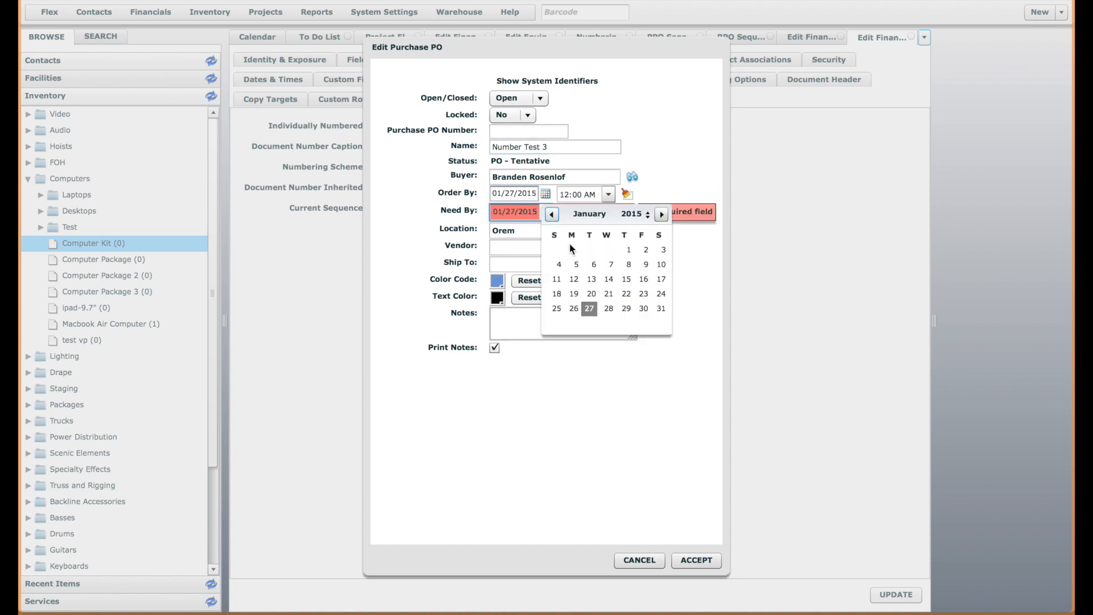
left_click(623, 306)
left_click(683, 558)
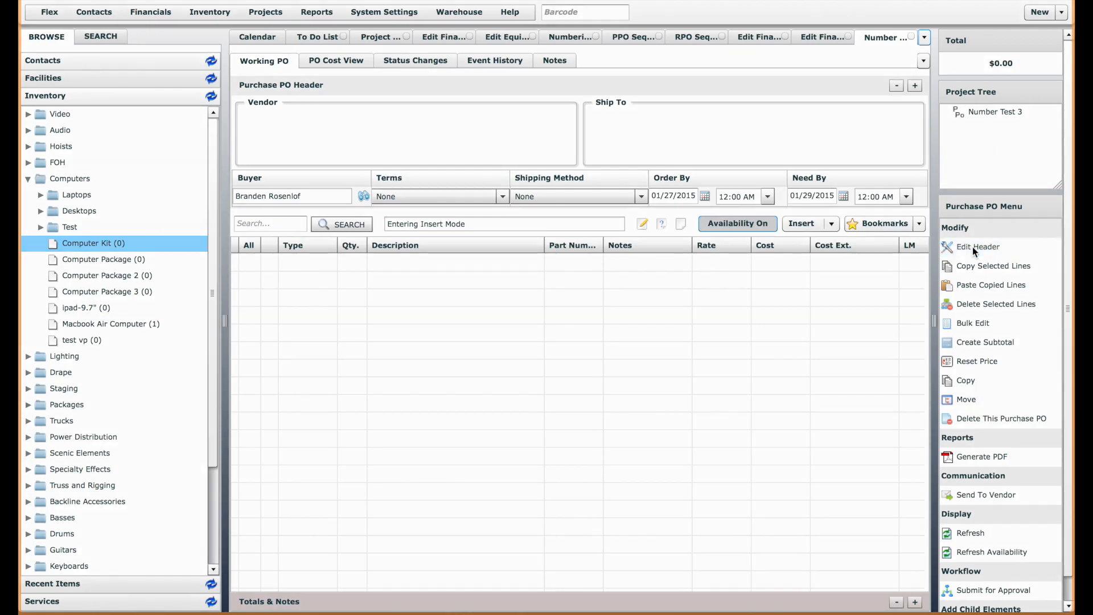
Open the header of the Number Test 3 Purchase PO, check its PO number, and close it without changes
left_click(967, 247)
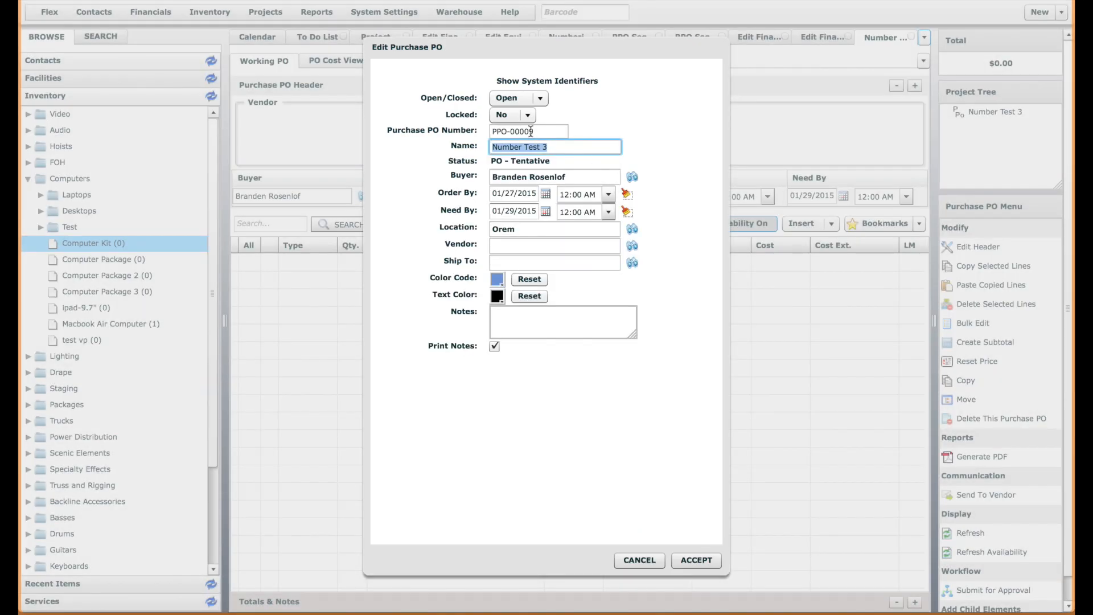
left_click(541, 131)
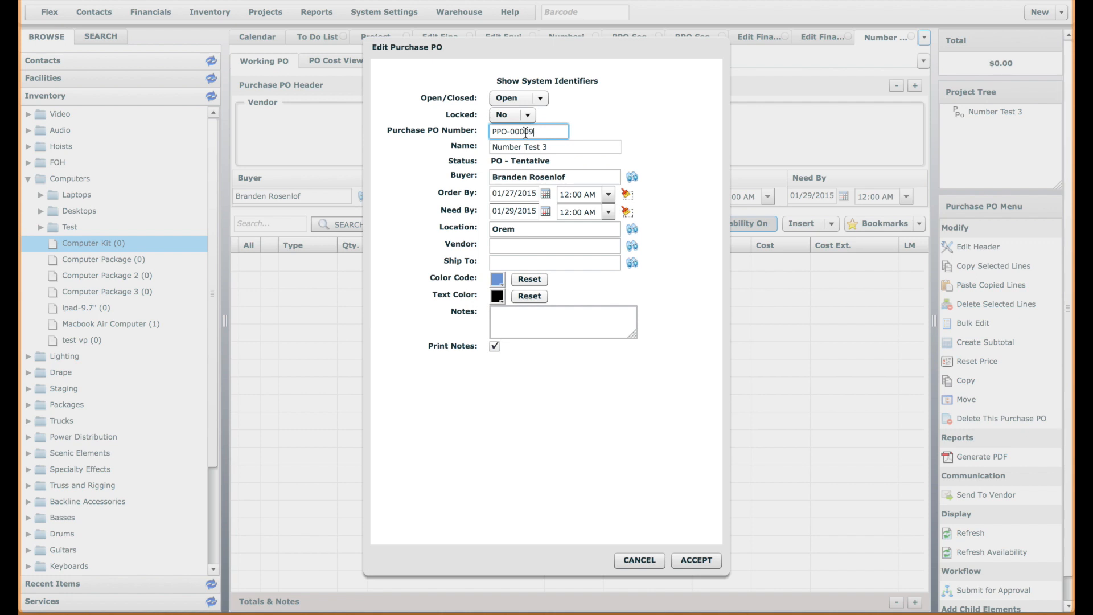
left_click(638, 561)
Start a new Rental PO and name it Numbering Test 4
left_click(1061, 12)
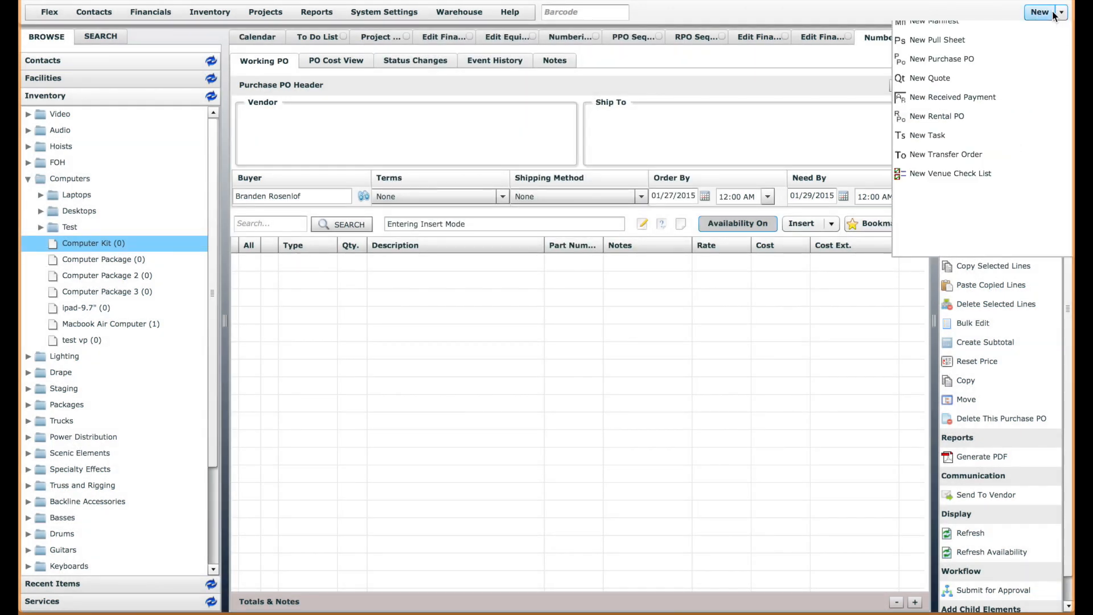
left_click(954, 283)
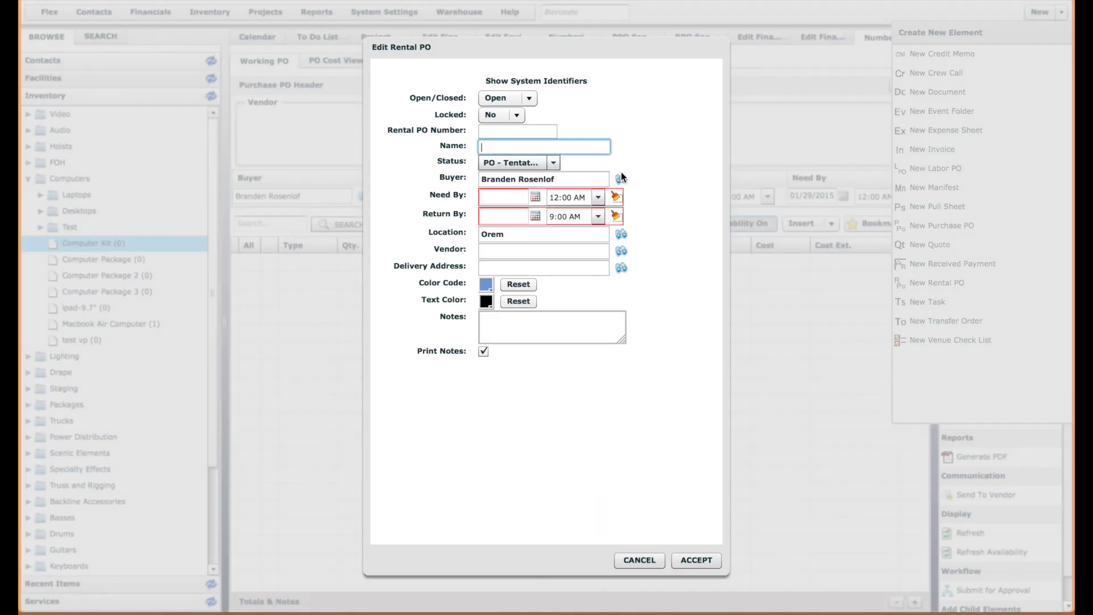
left_click(561, 146)
type("Nu")
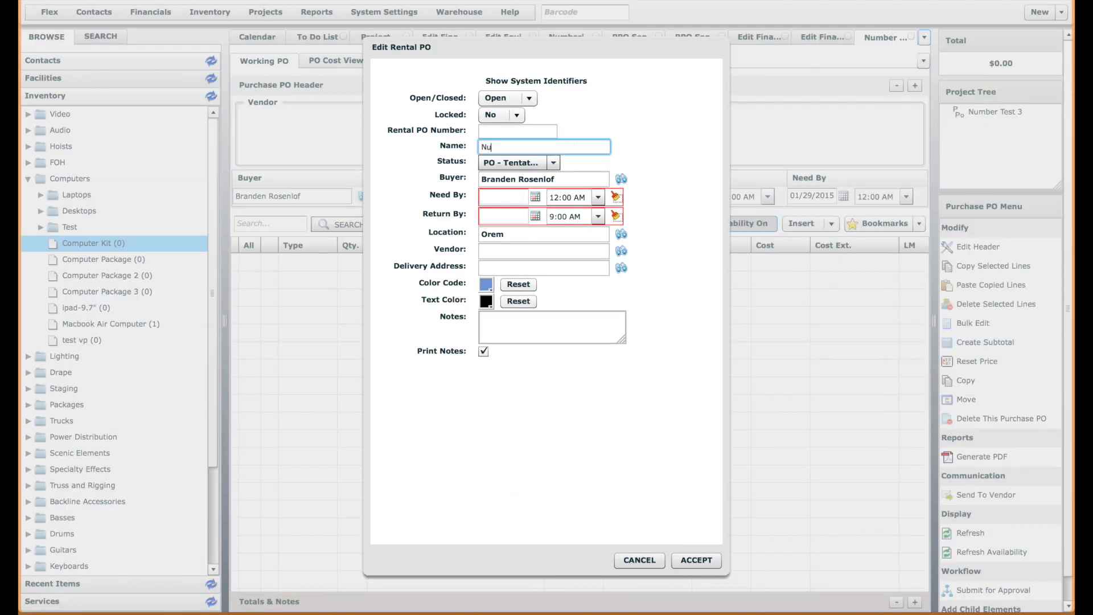
type("mbering Test 3")
key("BackSpace")
type("4")
Set the Rental PO's Need By date to 01/27/2015 and Return By date to 01/28/2015, and create it
left_click(536, 197)
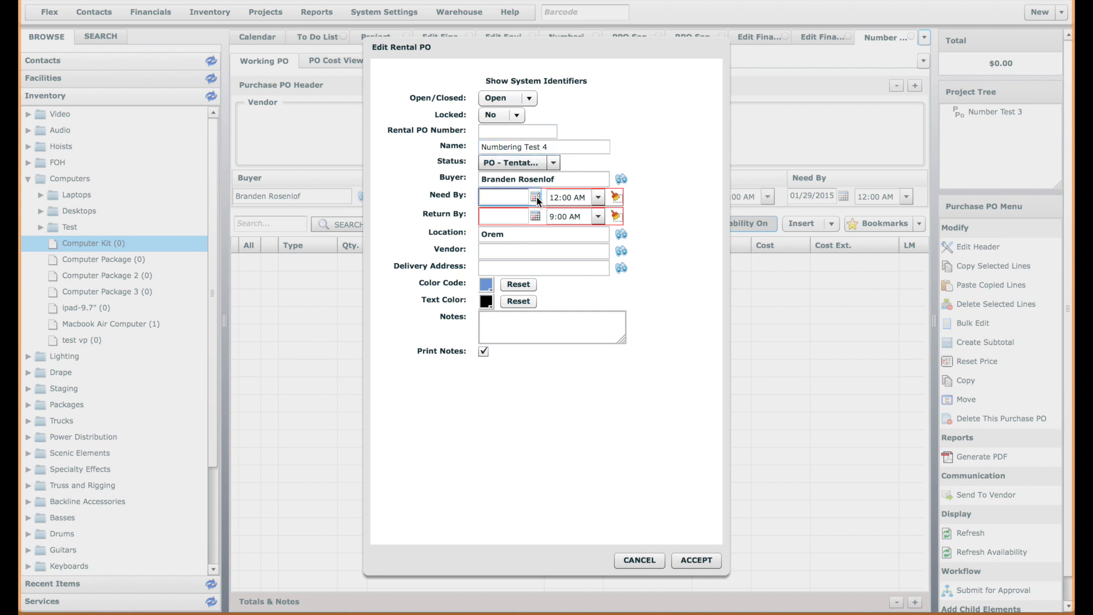
left_click(578, 293)
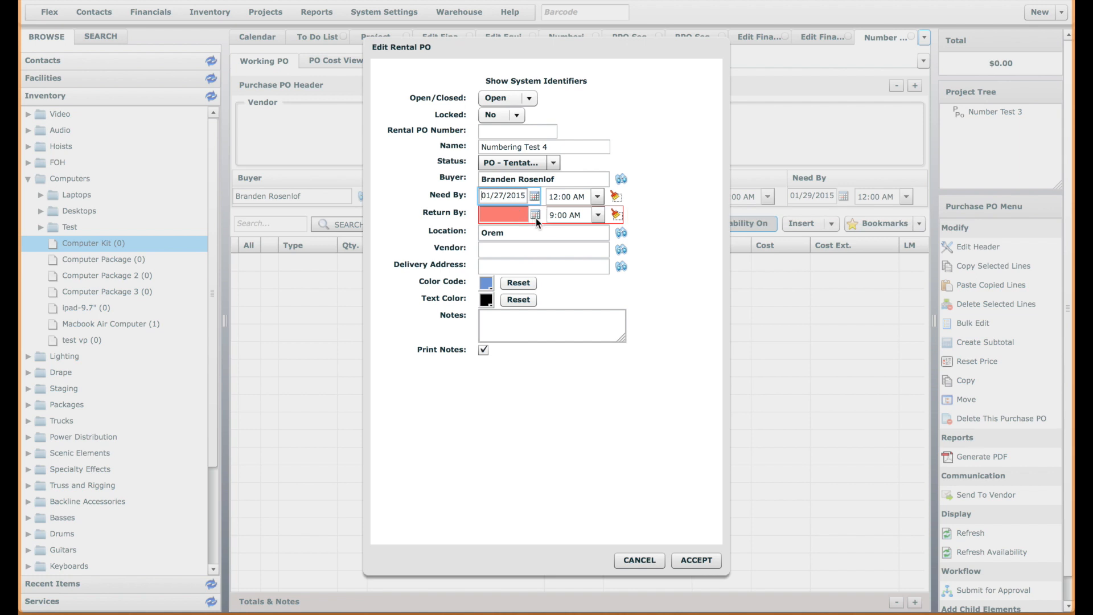
left_click(535, 217)
left_click(597, 310)
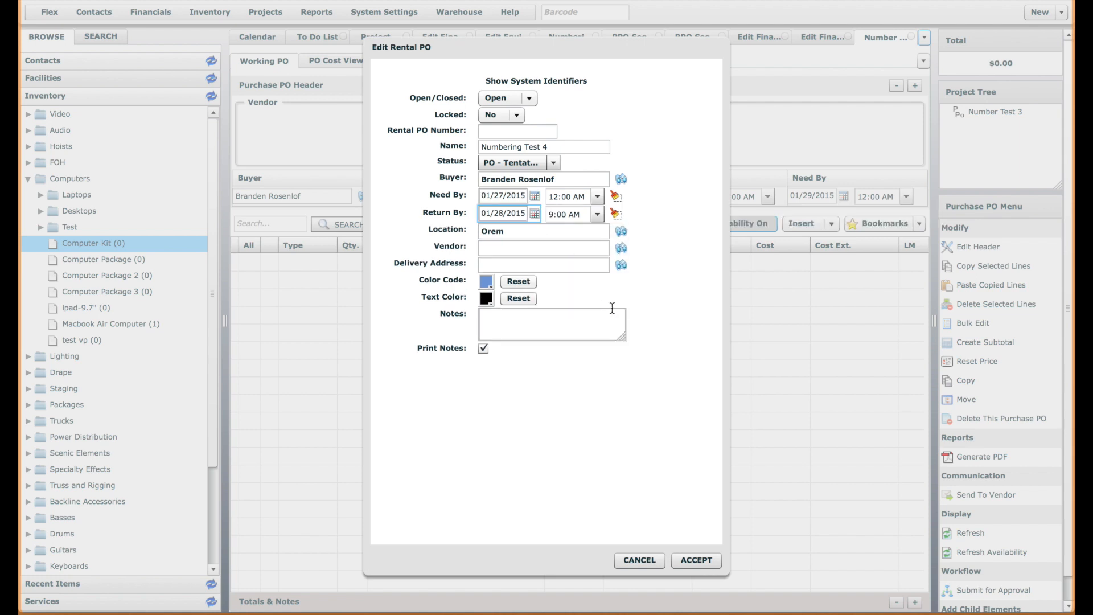
left_click(692, 558)
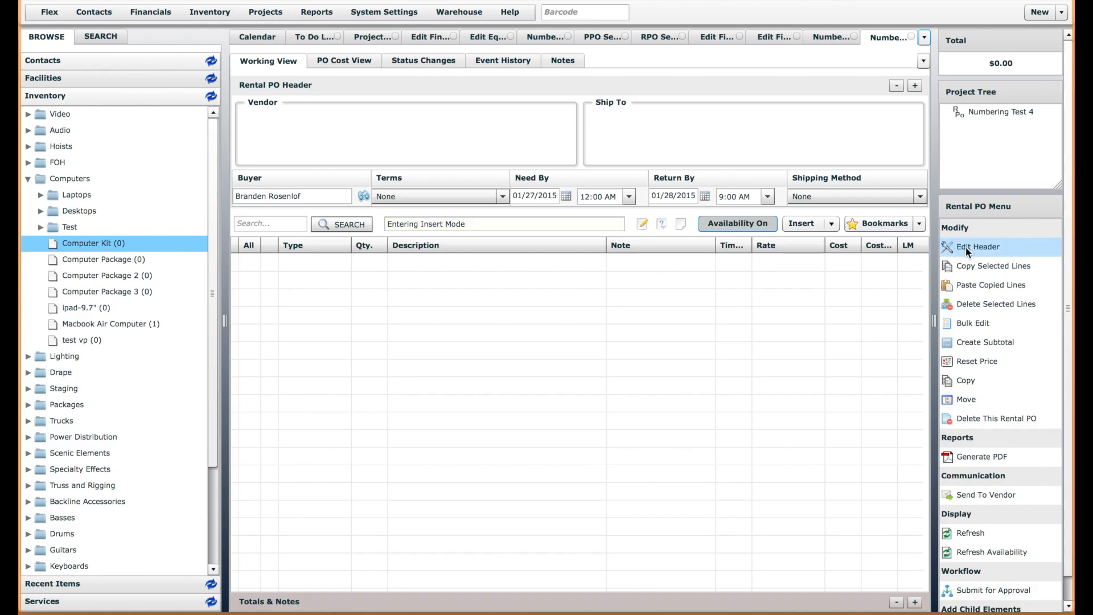
Open the header of the Numbering Test 4 Rental PO, examine its PO number, and close it without changes
left_click(966, 247)
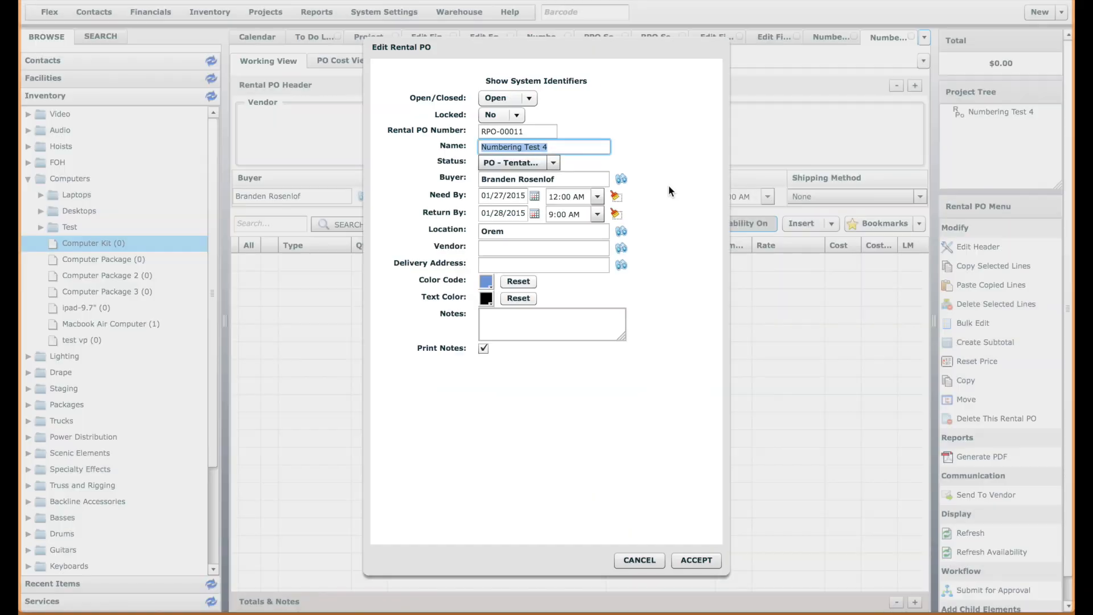
left_click(532, 132)
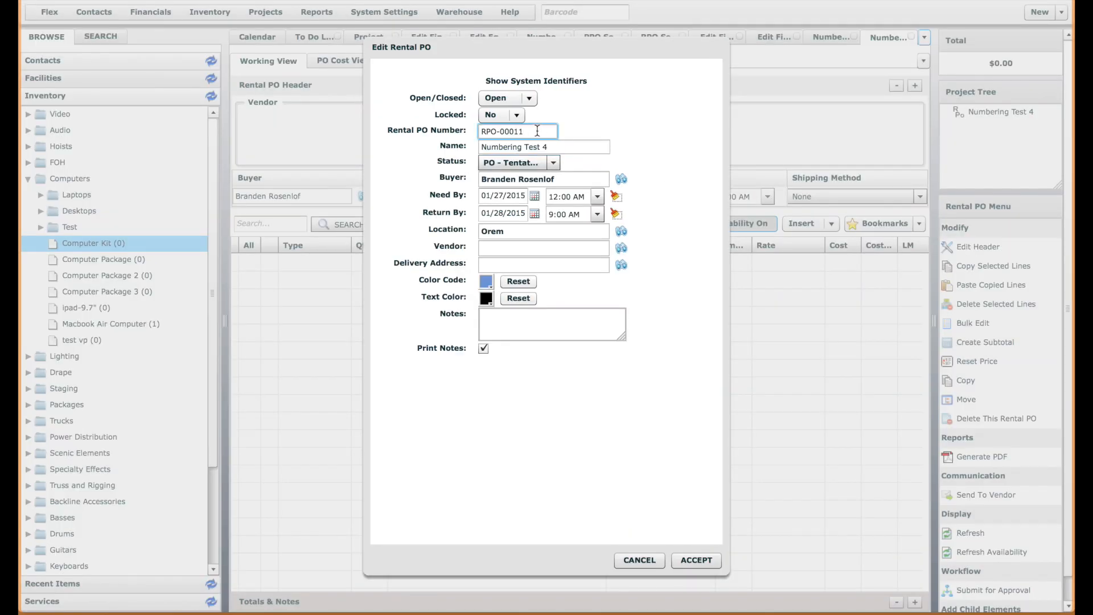
left_click_drag(534, 130, 510, 131)
left_click(515, 131)
left_click_drag(533, 132, 515, 131)
left_click(528, 132)
left_click(539, 133)
left_click(638, 559)
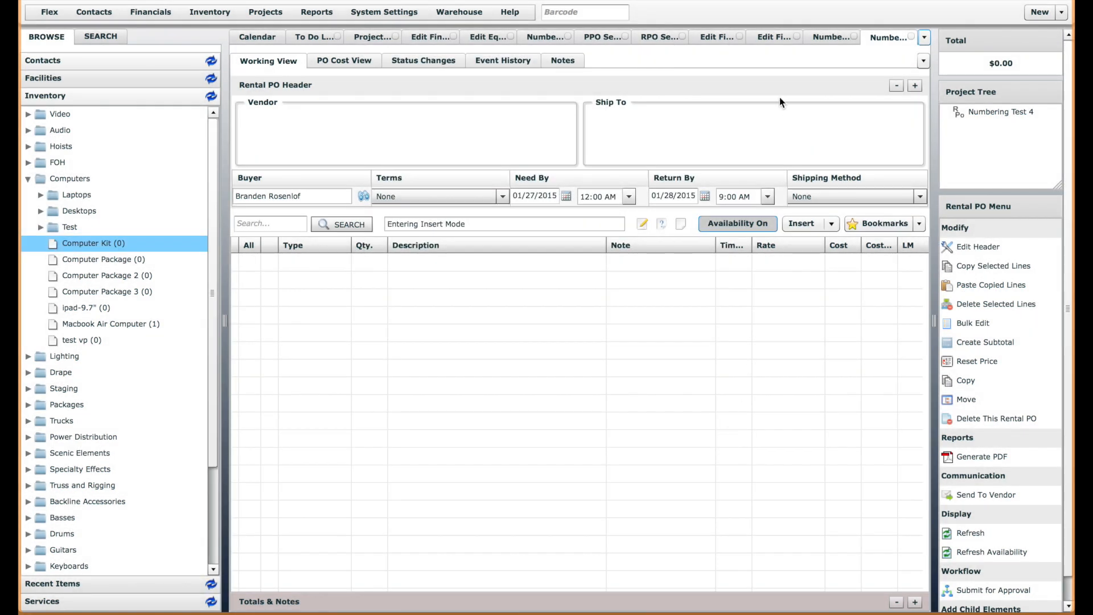
Set Sequence From Common Pool to No for the PPO Seqential scheme and save it
left_click(550, 38)
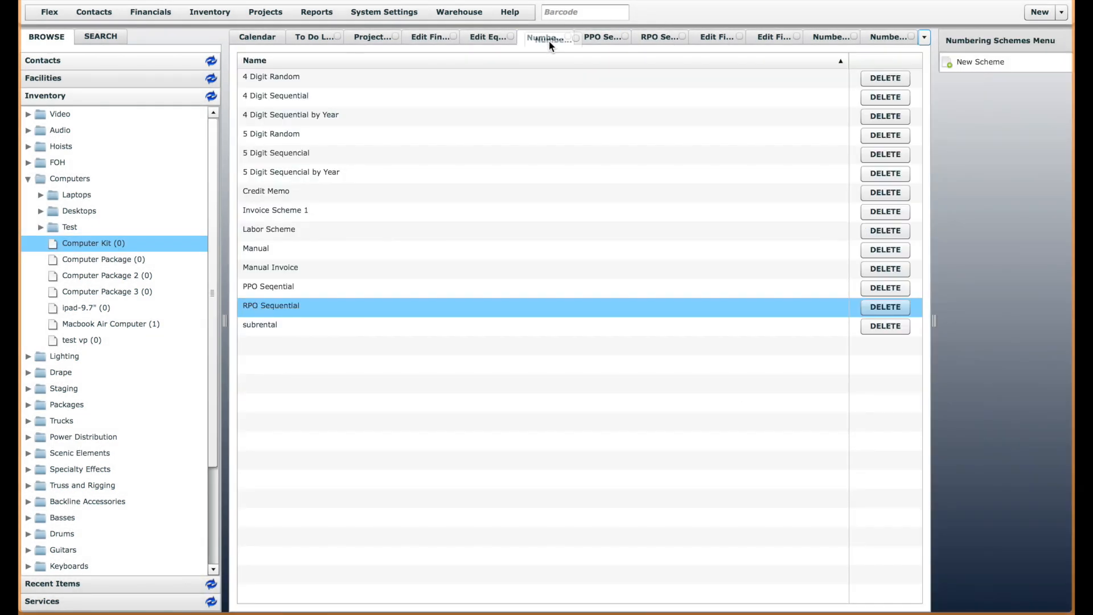
left_click(604, 38)
left_click(421, 238)
left_click(402, 250)
left_click(897, 595)
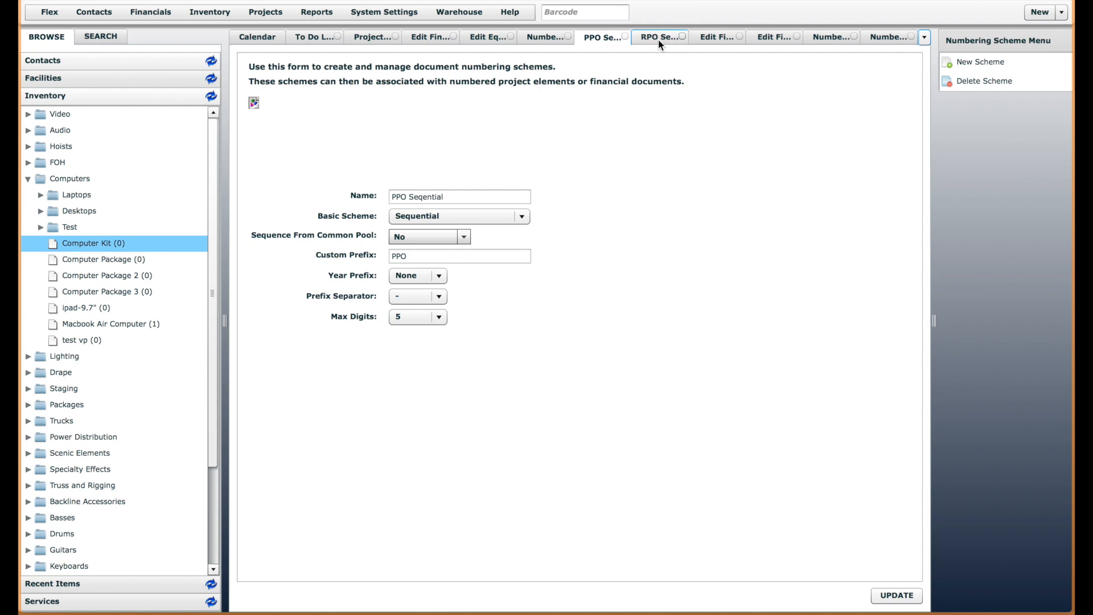
Set Sequence From Common Pool to No for the RPO Sequential scheme and save it
left_click(661, 38)
left_click(403, 237)
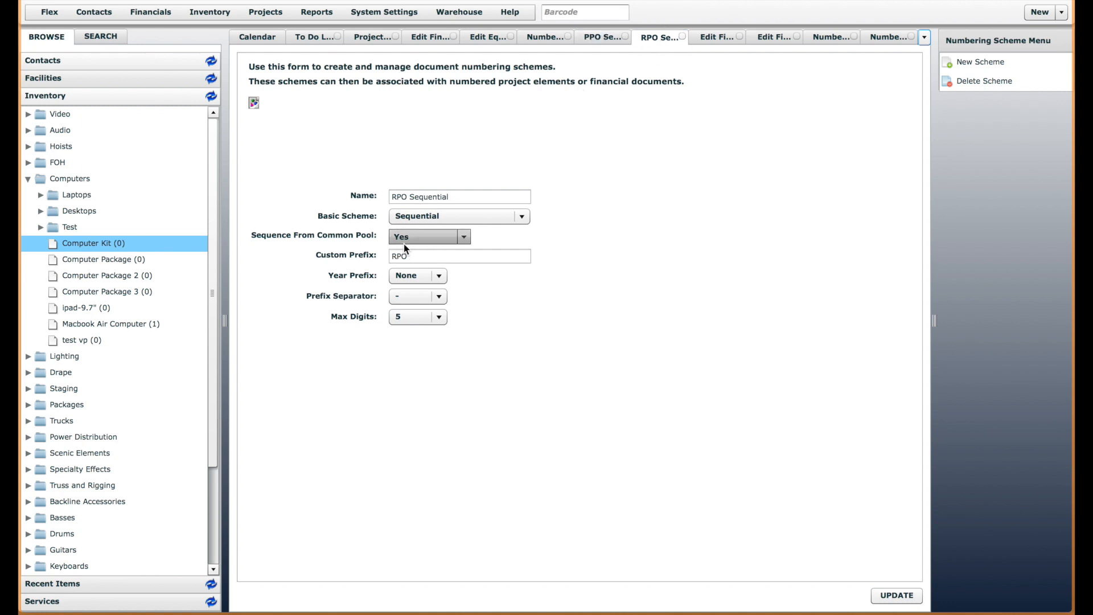
left_click(400, 252)
left_click(890, 596)
left_click(889, 596)
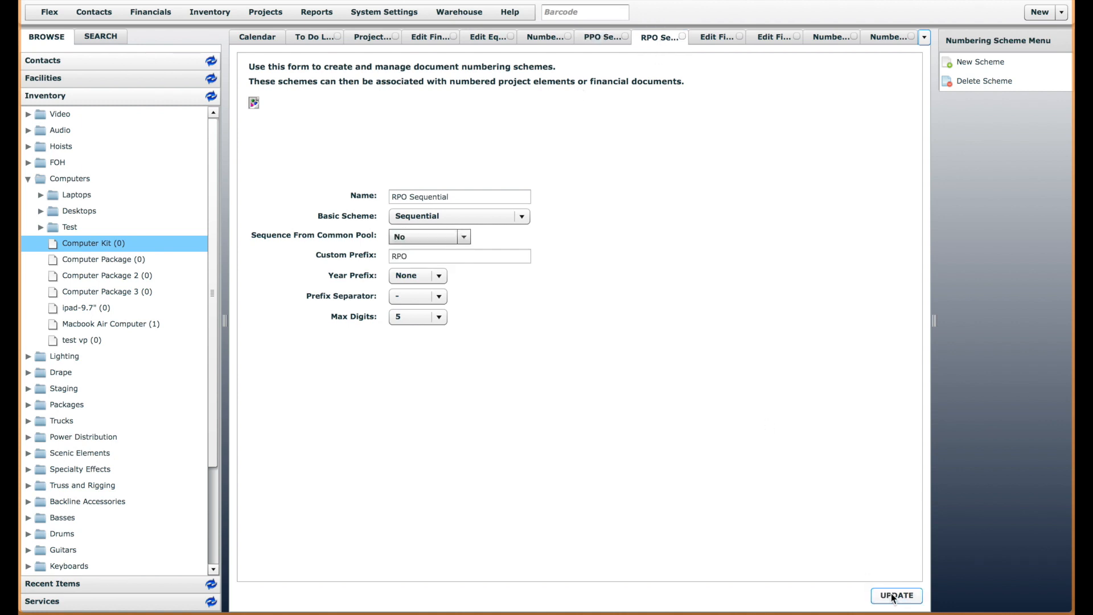
left_click(744, 284)
Start a new document numbering scheme from the schemes list and name it Pull Sheet Scheme
left_click(534, 37)
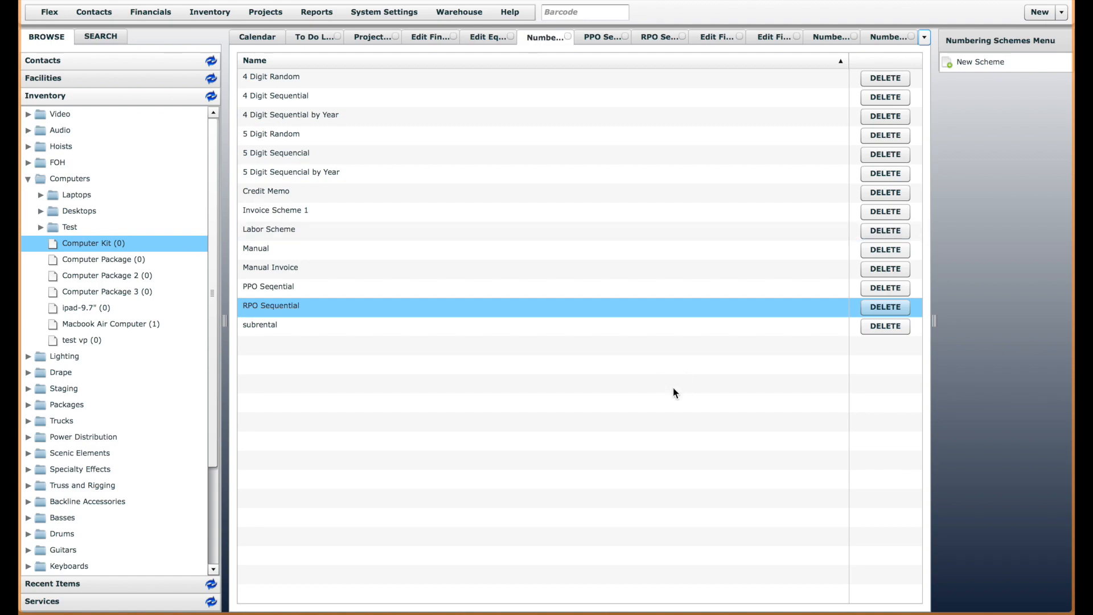
left_click(972, 64)
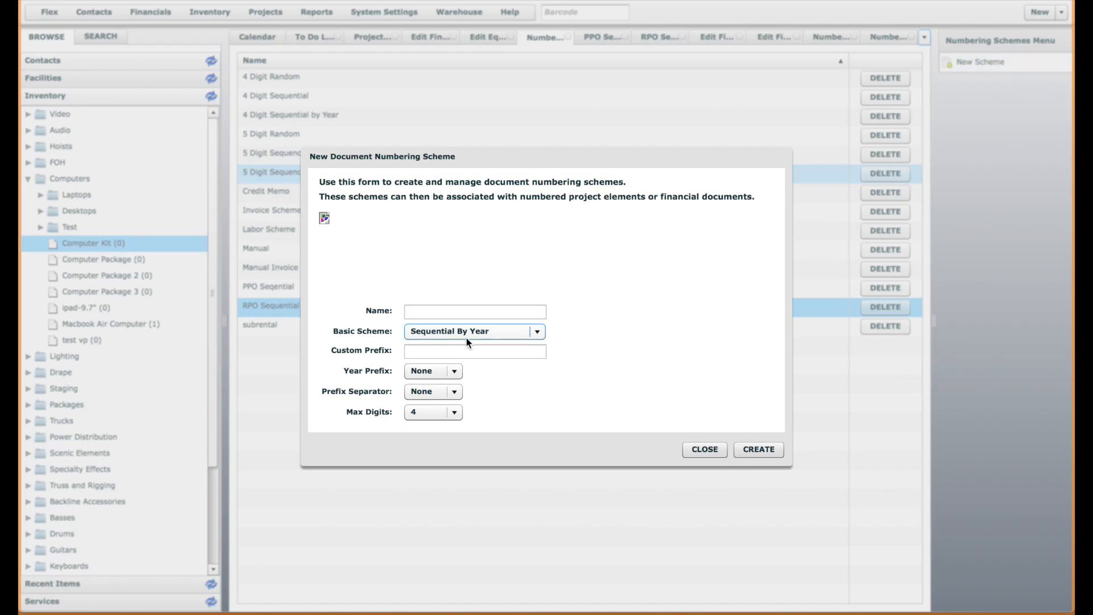
left_click(480, 311)
type("P")
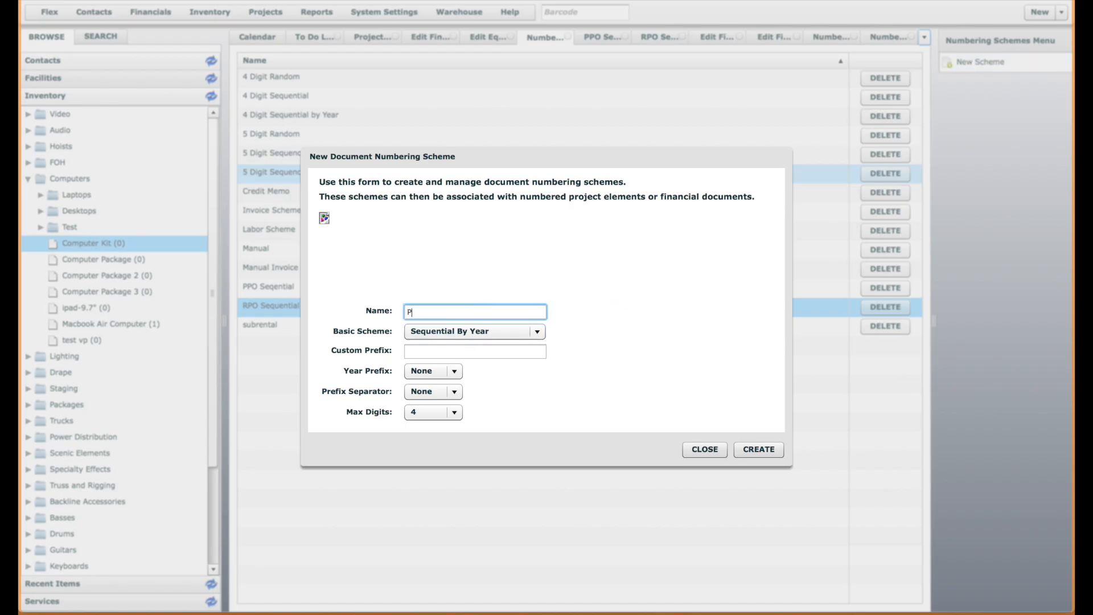
type("ull Sheet Scheme")
Set the new numbering scheme's basic scheme to Sequential and its custom prefix to PS
left_click(511, 331)
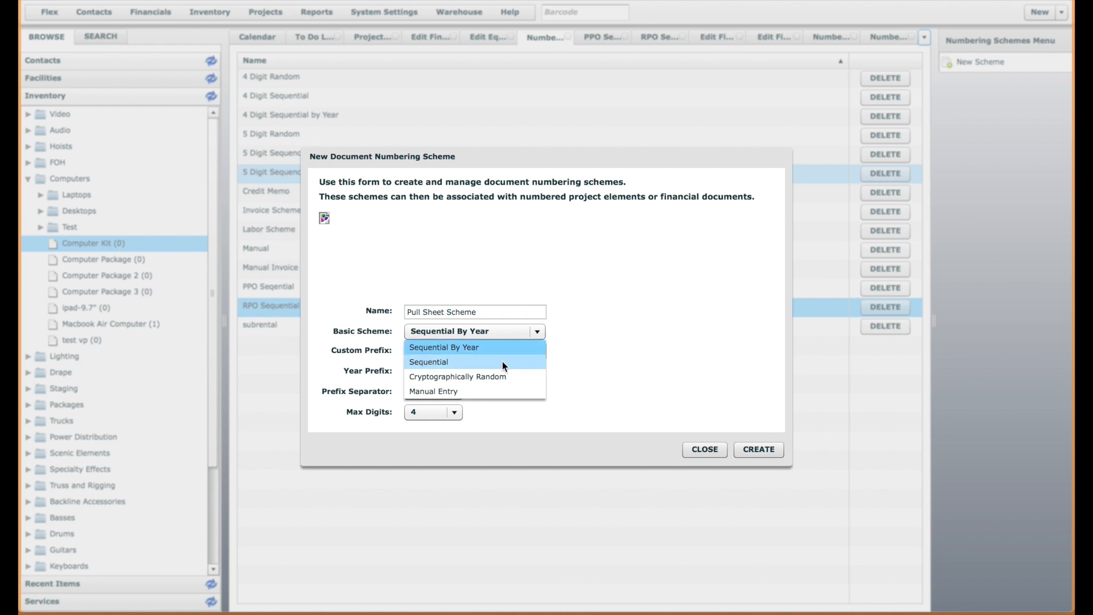
left_click(502, 361)
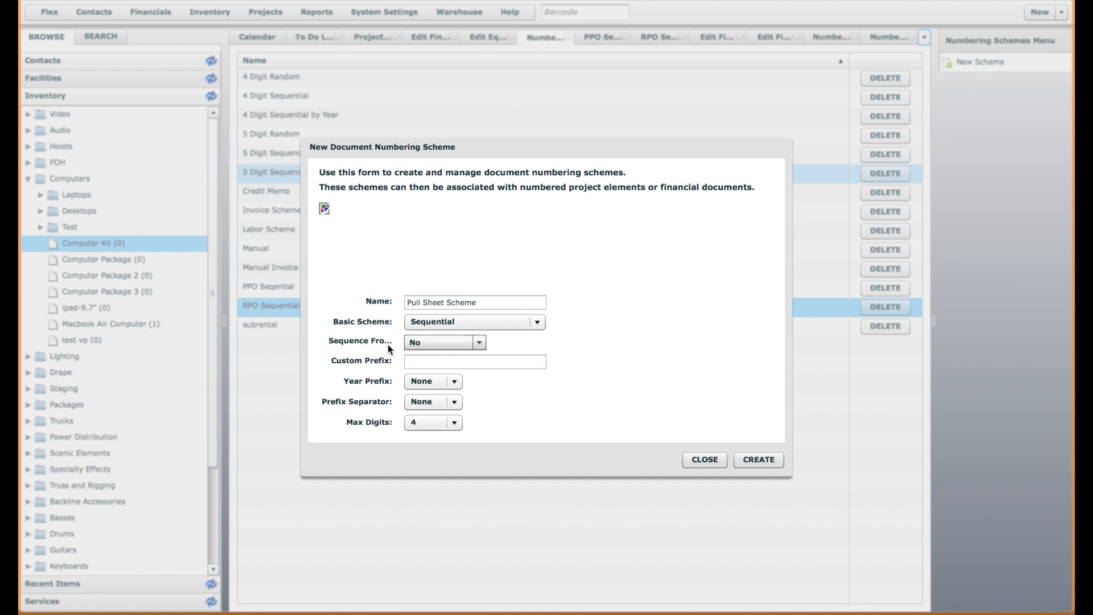
left_click(442, 362)
type("PS")
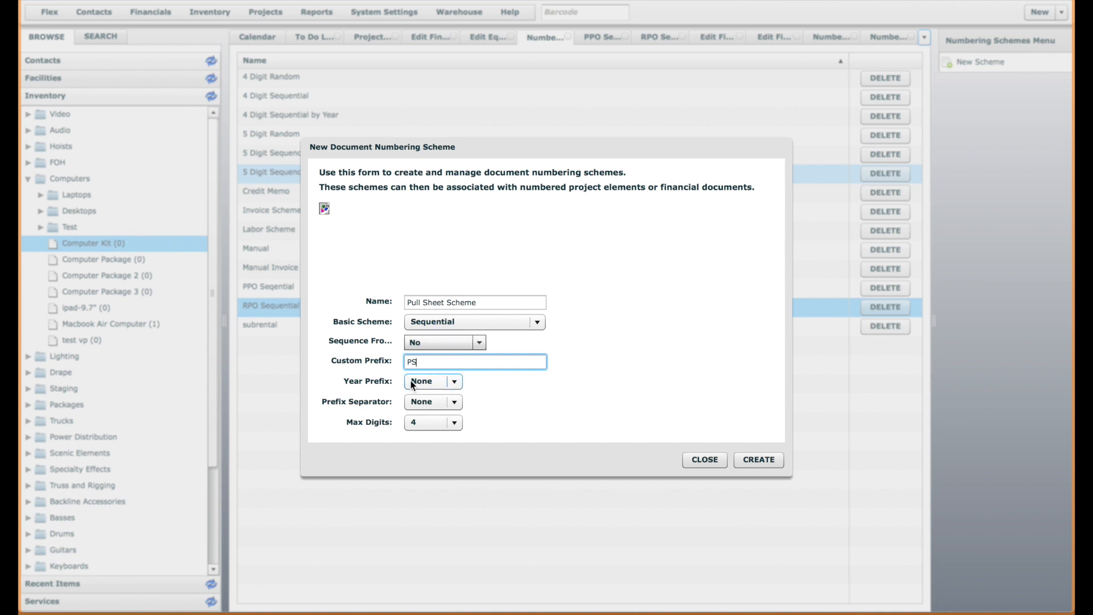
Set the prefix separator to a period and create the Pull Sheet Scheme
left_click(454, 404)
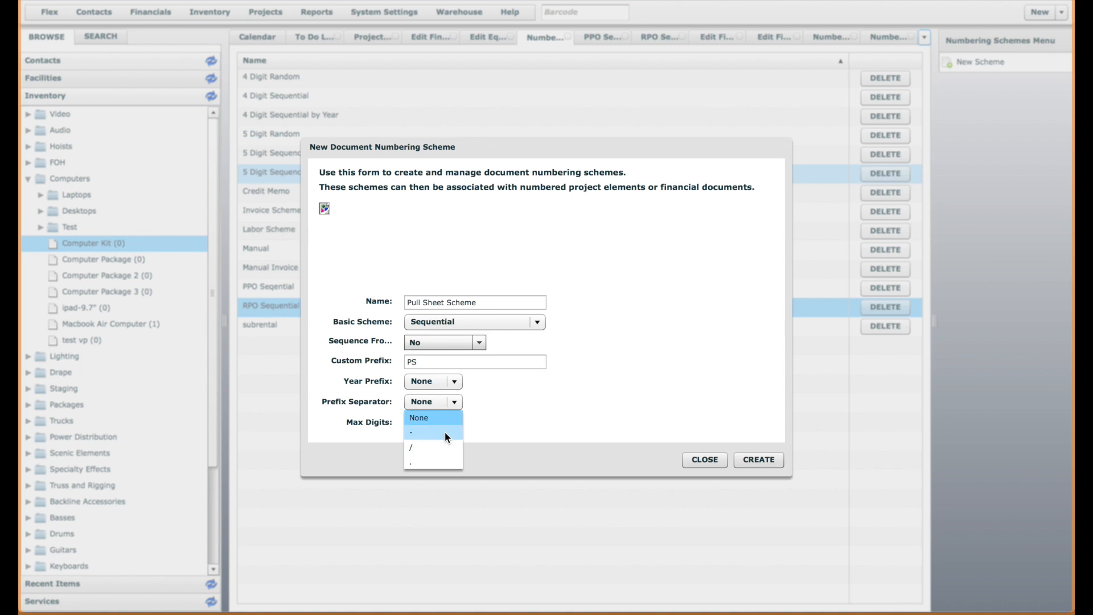
left_click(522, 403)
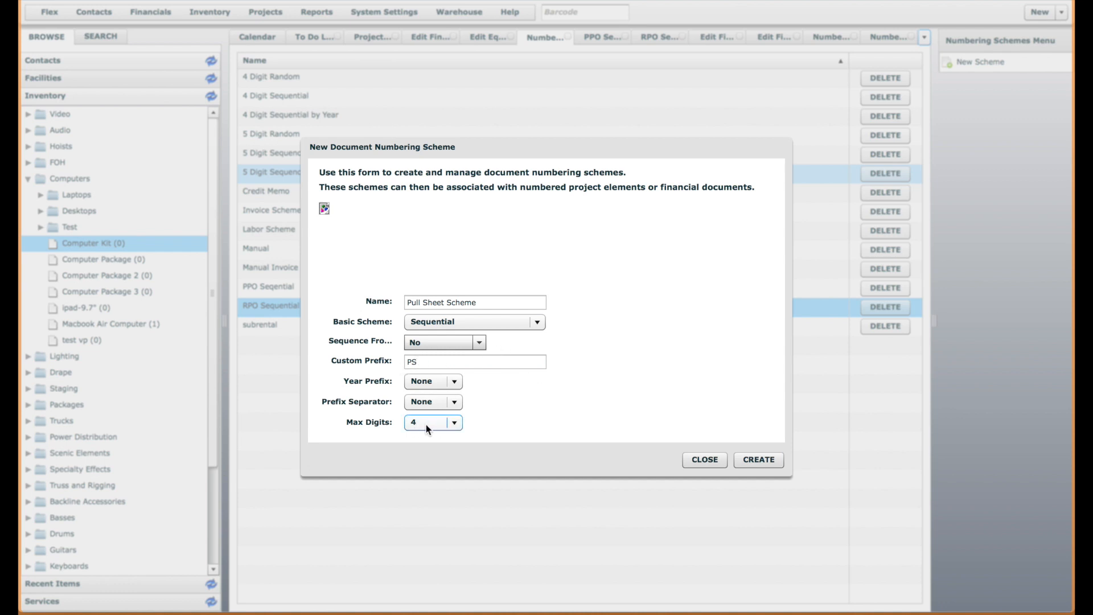
left_click(435, 402)
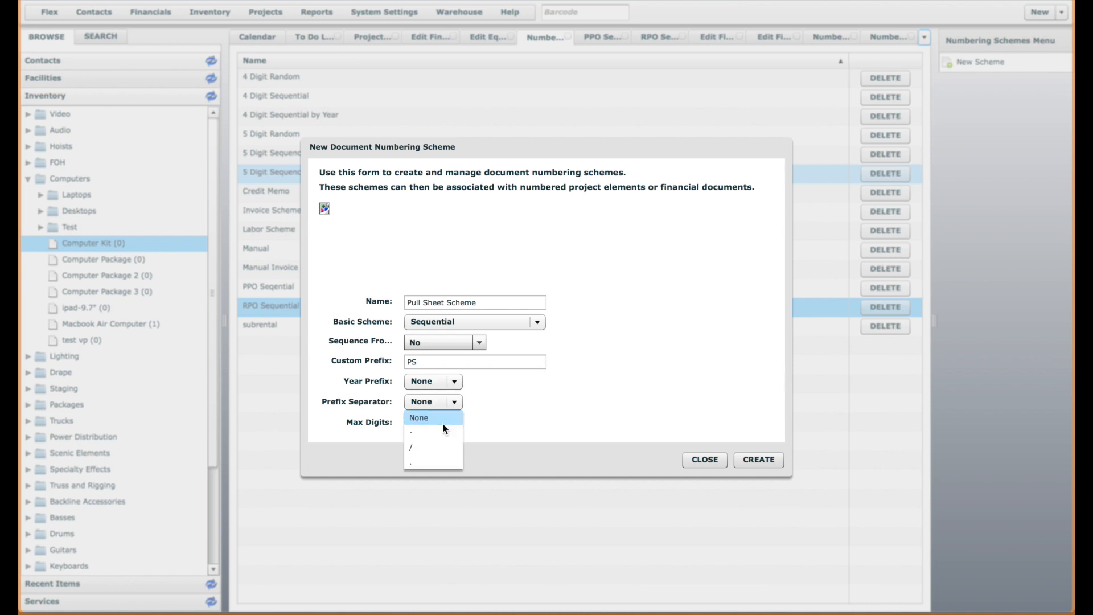
left_click(424, 462)
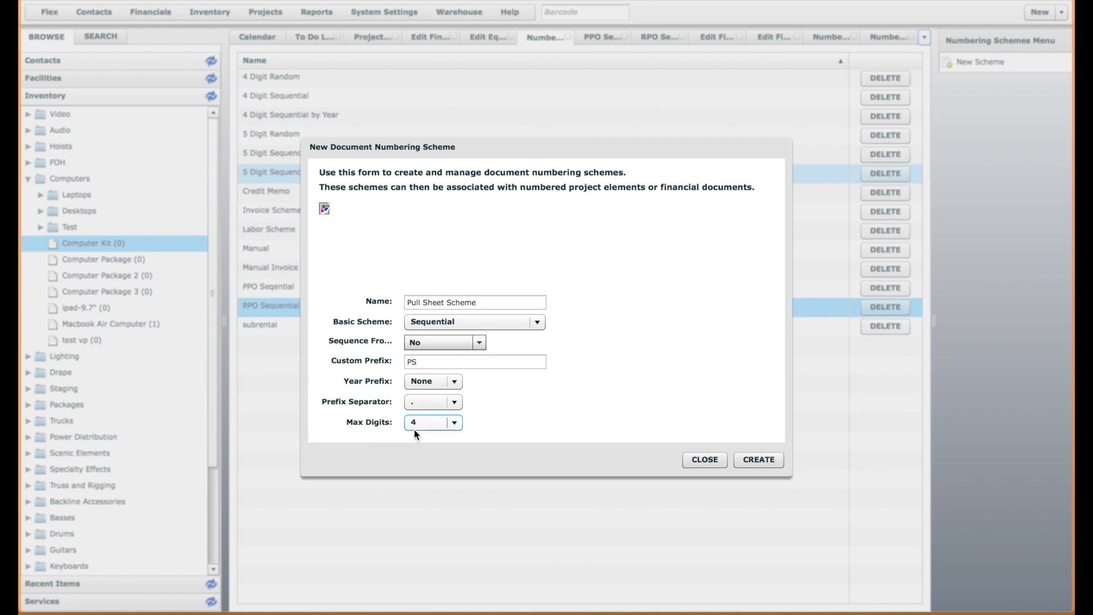
left_click(759, 459)
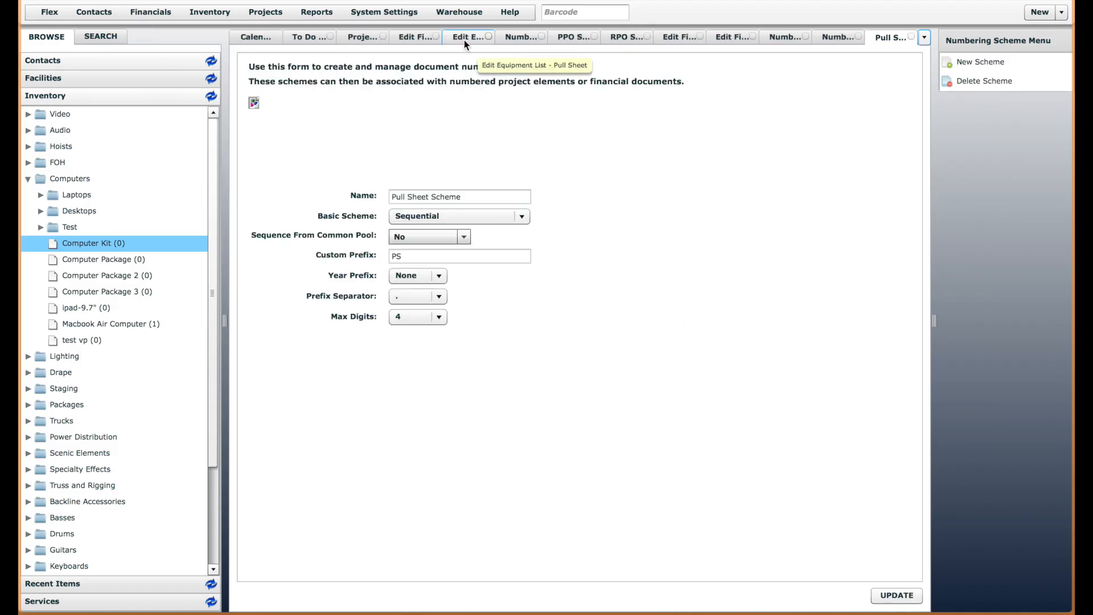
Open the Pull Sheet element definition's numbering settings and check which numbering schemes it offers
left_click(358, 37)
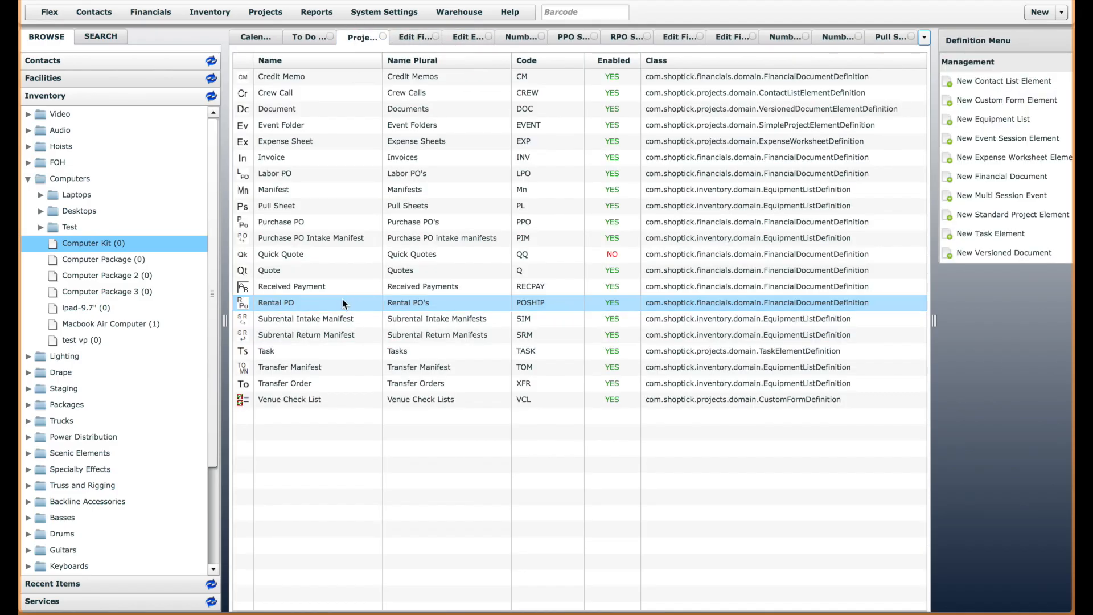
double_click(292, 207)
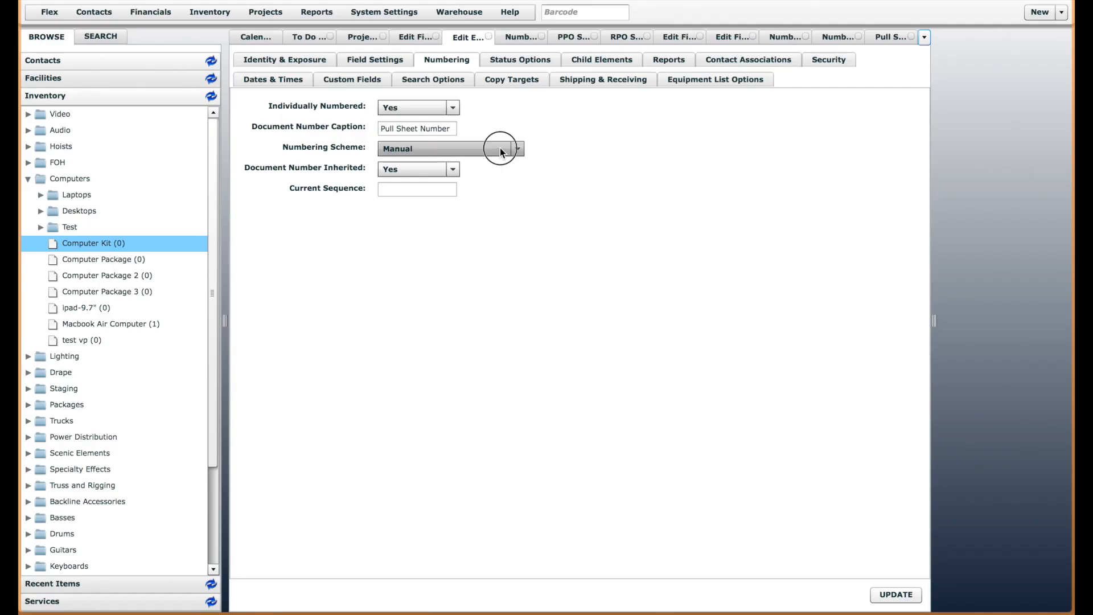
left_click(500, 148)
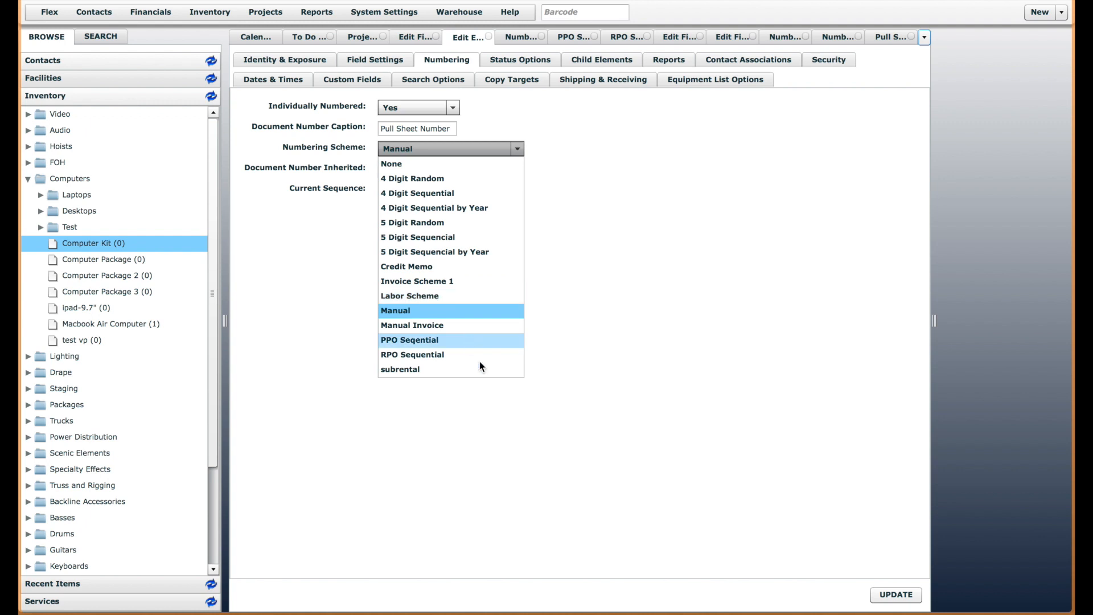
left_click(609, 331)
Save the Pull Sheet Scheme again, and close and reopen the Pull Sheet element definition to refresh its scheme list
left_click(888, 38)
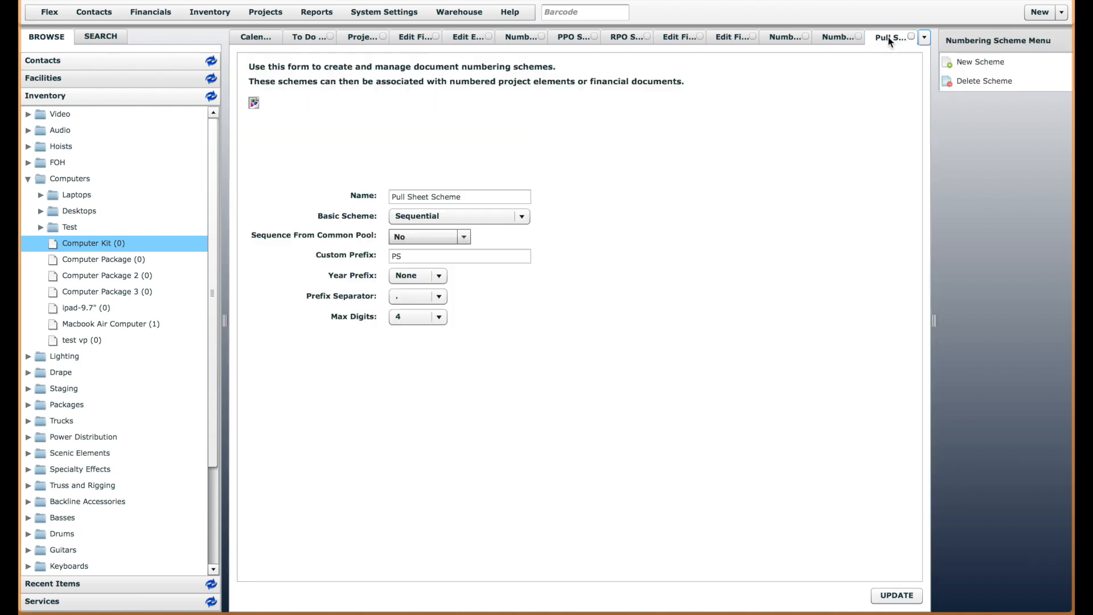
left_click(899, 596)
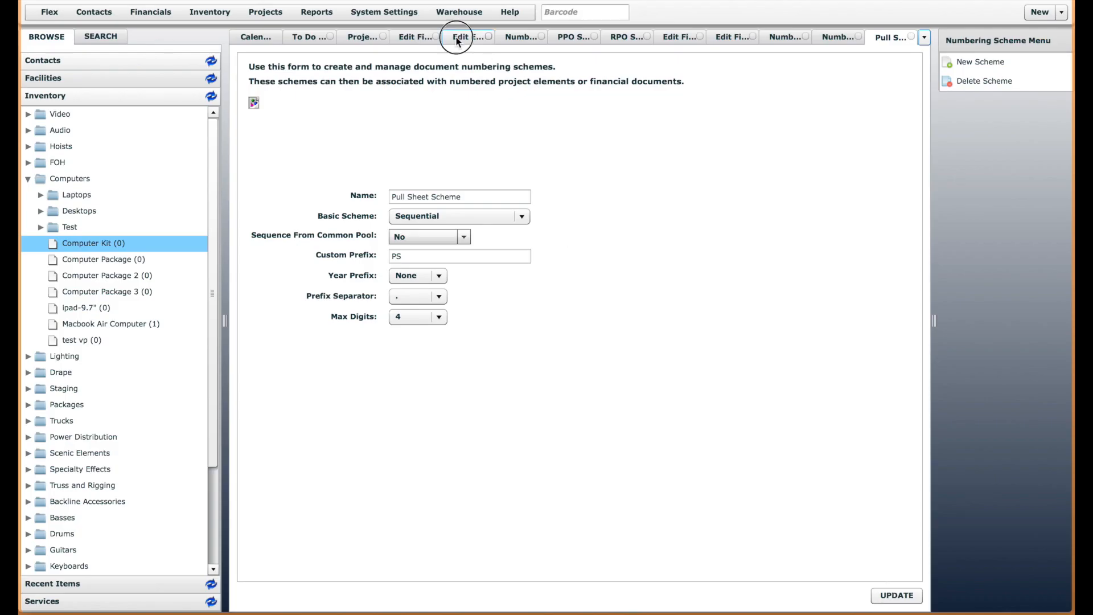
left_click(456, 37)
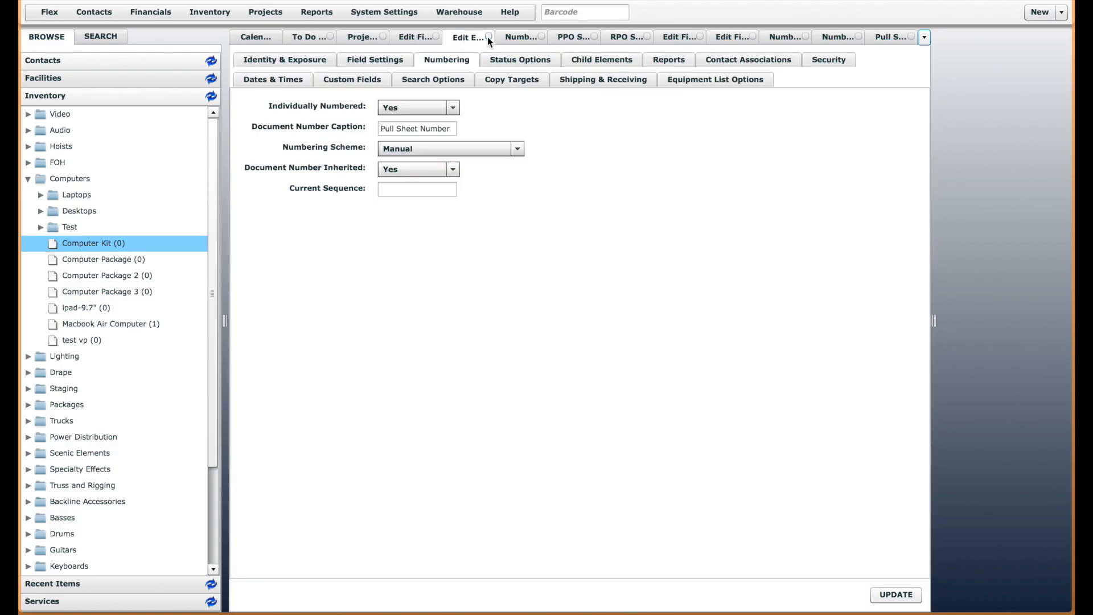
left_click(488, 36)
left_click(373, 38)
left_click(357, 208)
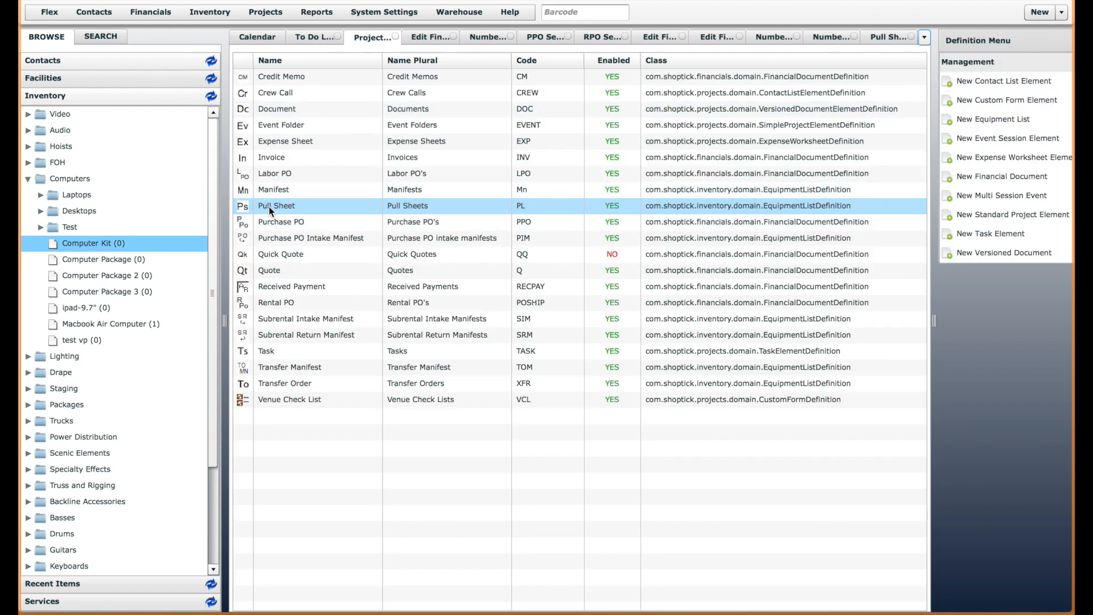
double_click(268, 208)
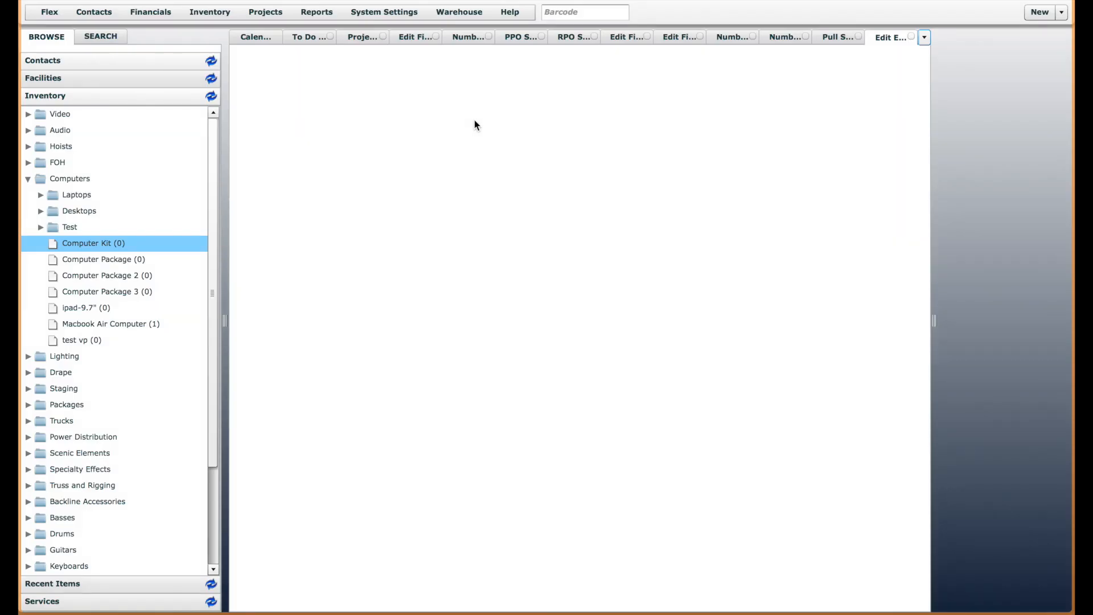
Assign Pull Sheet Scheme as the Pull Sheet definition's numbering scheme, set Document Number Inherited to No, and save it
left_click(445, 60)
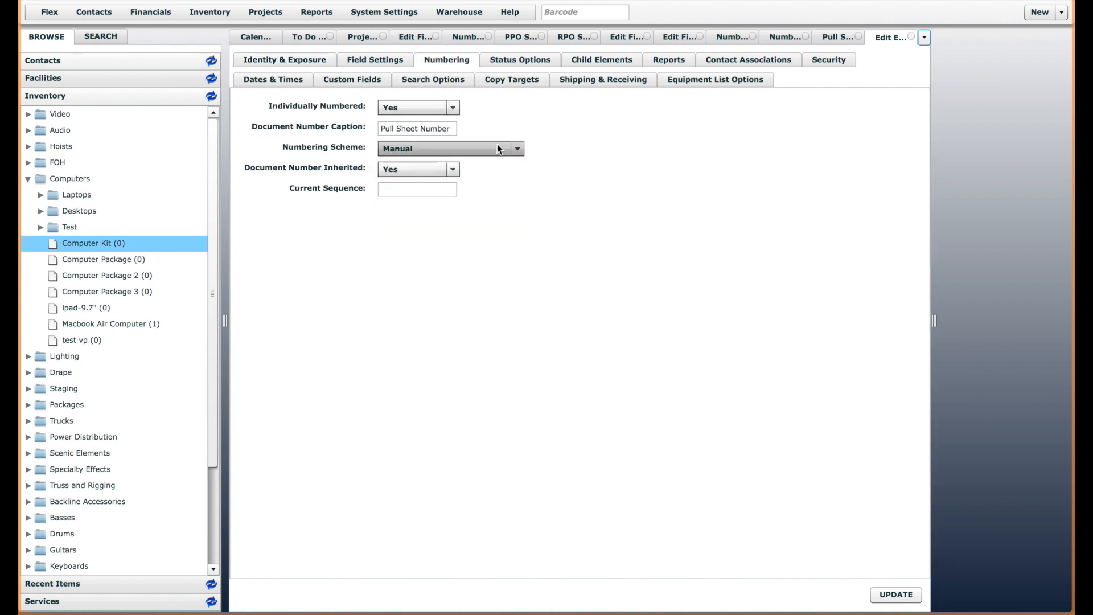
left_click(497, 147)
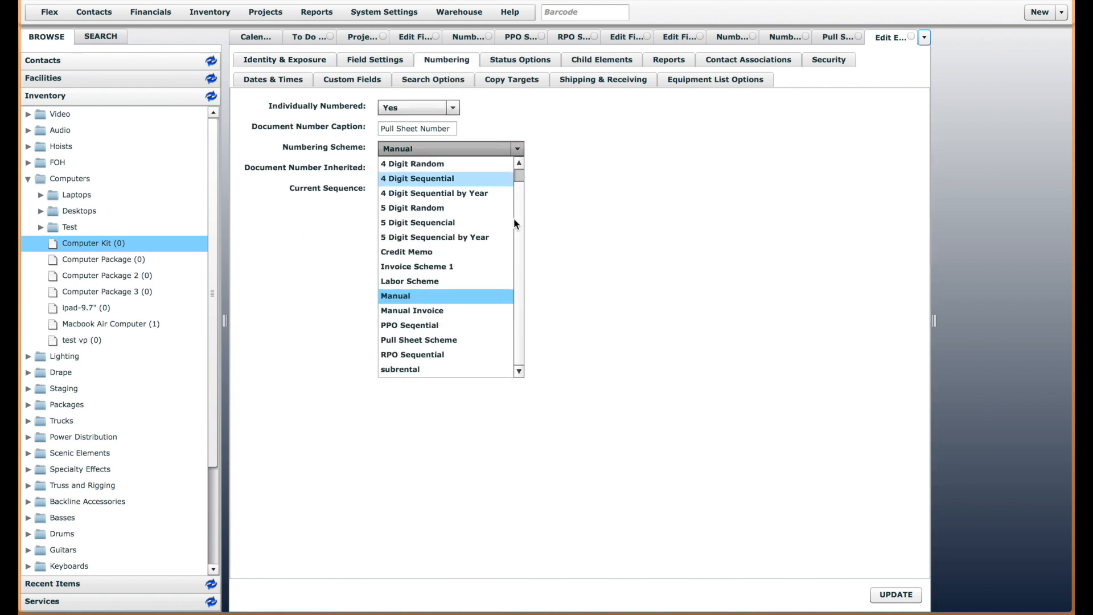
left_click(441, 340)
left_click(435, 170)
left_click(429, 182)
left_click(896, 594)
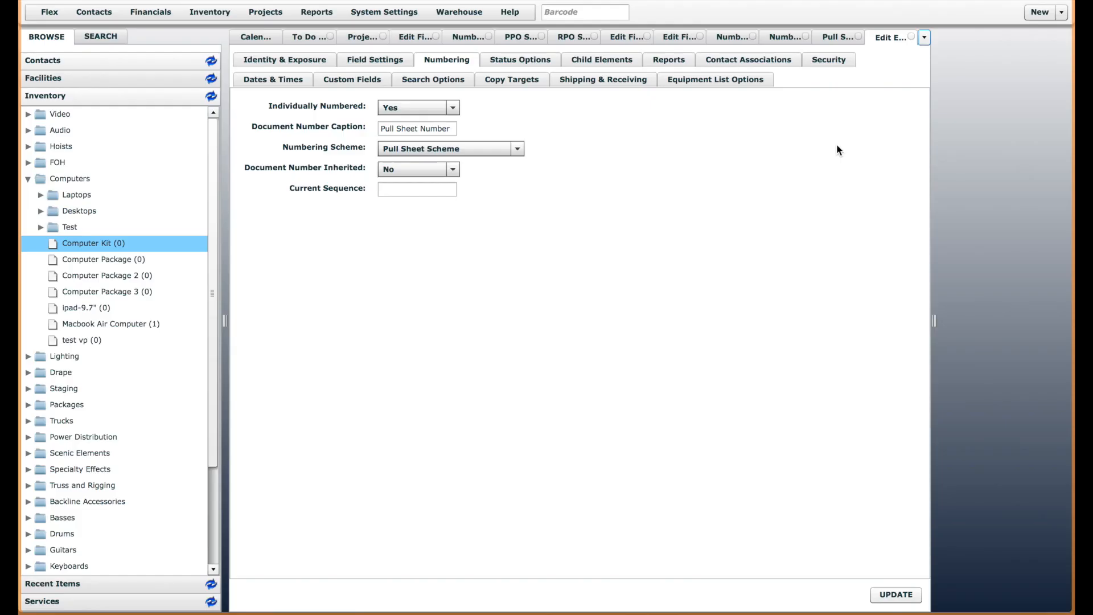
Create a new pull sheet named Number Test 5 with ship date 01/27/2015 and end date 01/29/2015
left_click(1040, 12)
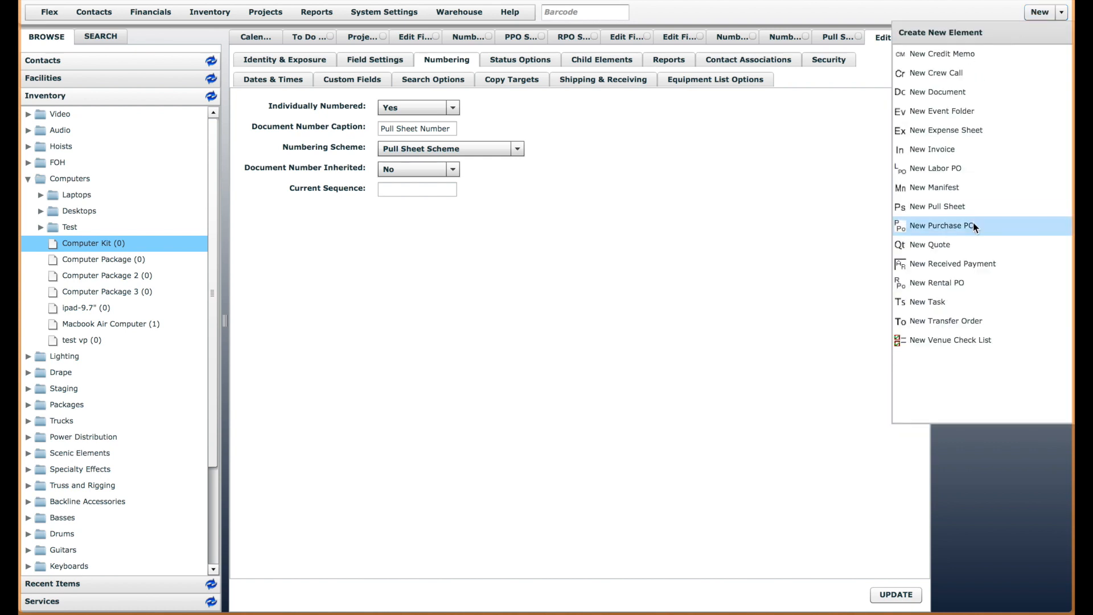
left_click(943, 215)
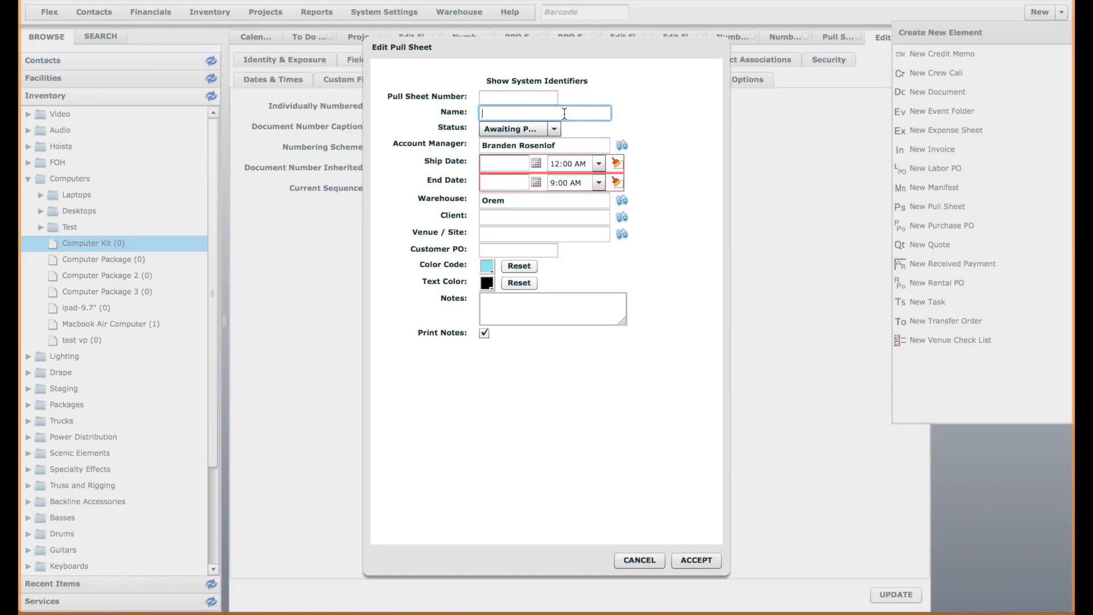
type("Number Test 5")
left_click(535, 163)
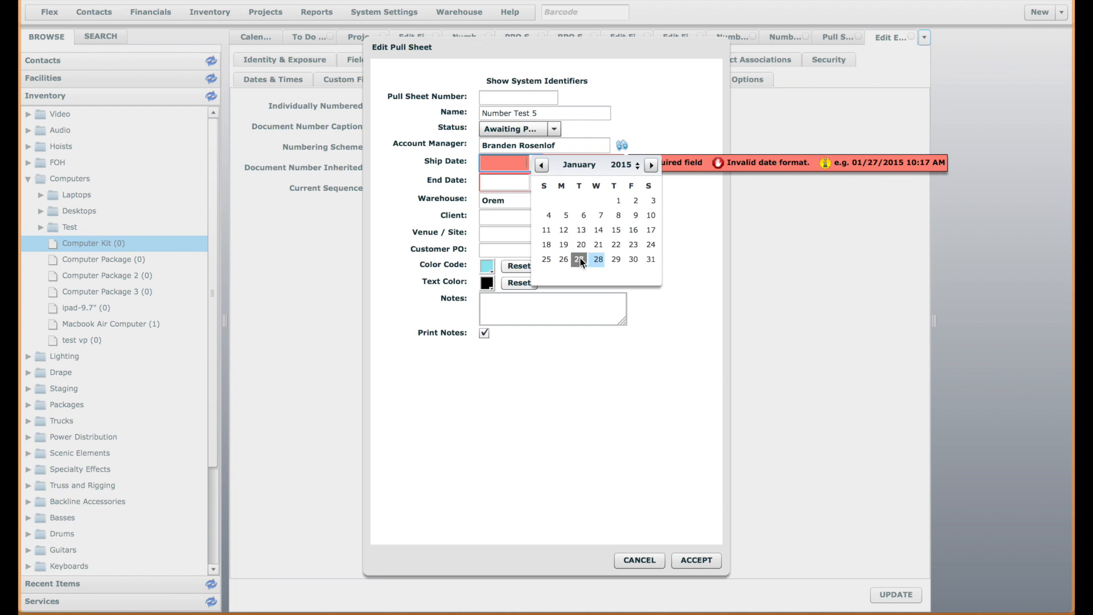
left_click(578, 260)
left_click(535, 180)
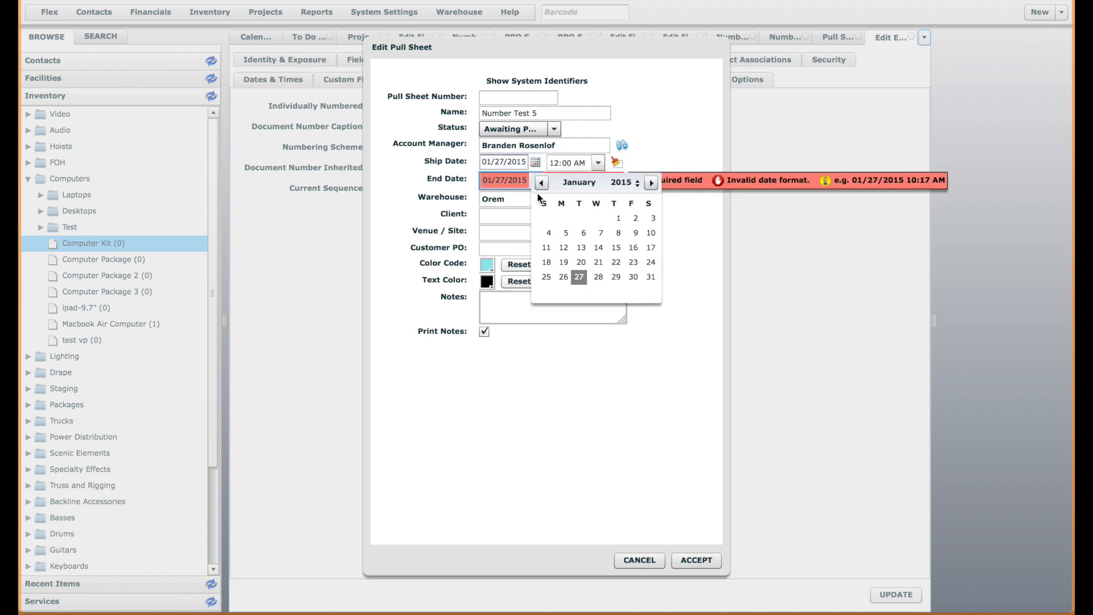
left_click(615, 277)
left_click(690, 557)
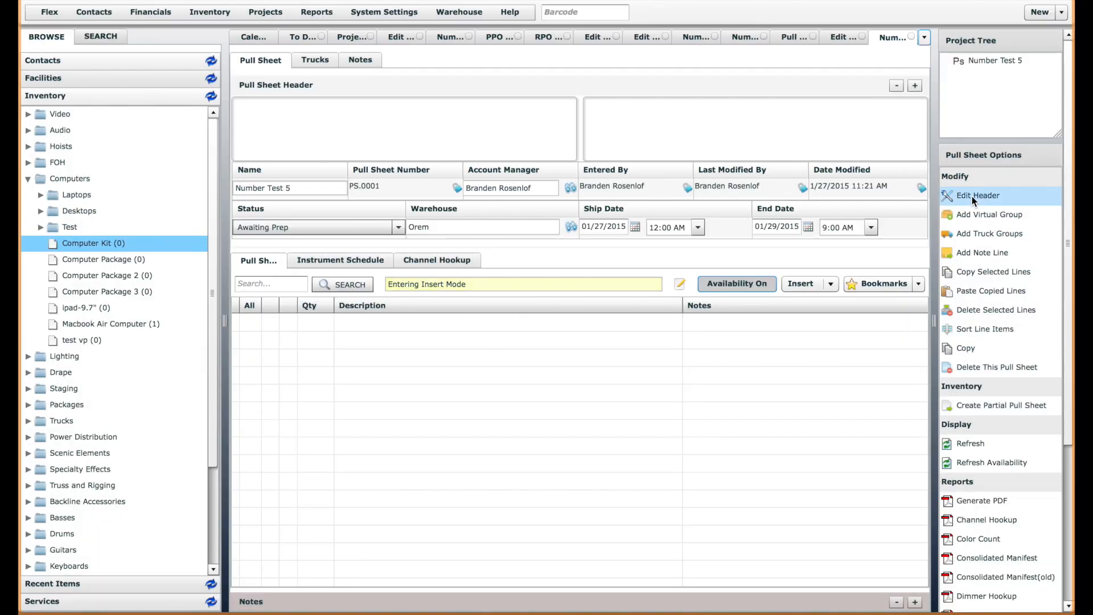
Open the header of the Number Test 5 pull sheet, examine its pull sheet number, and close it without changes
left_click(972, 196)
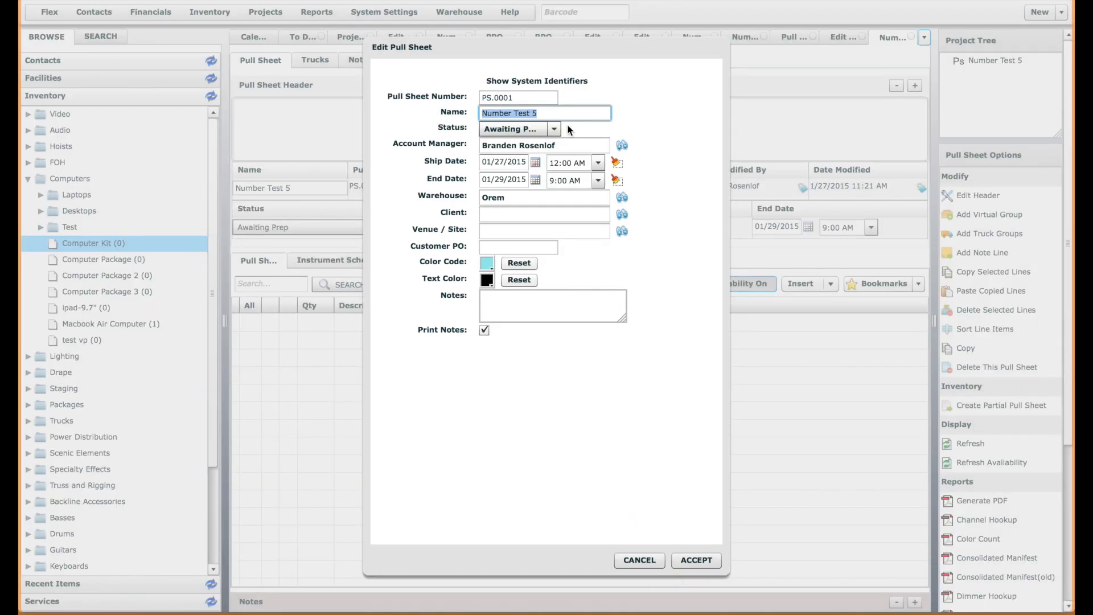
left_click(494, 98)
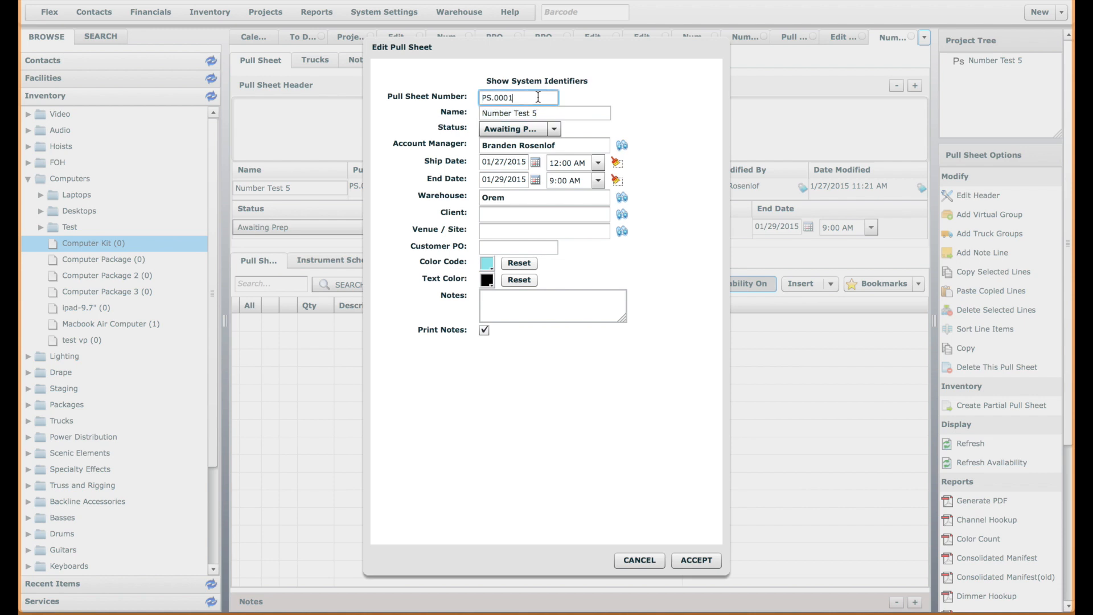
left_click(521, 97)
left_click(646, 560)
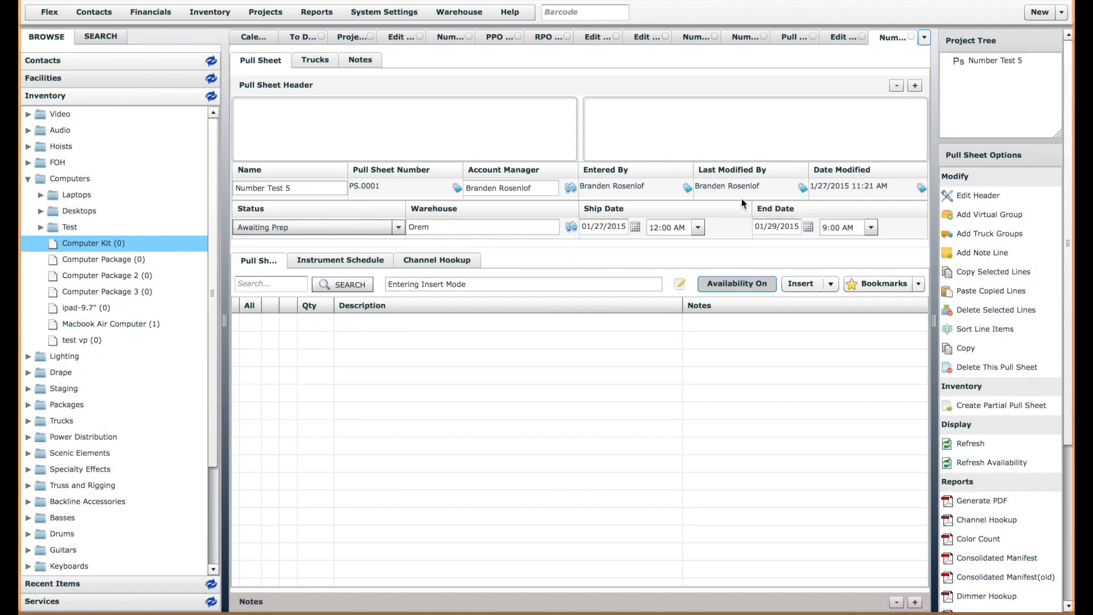